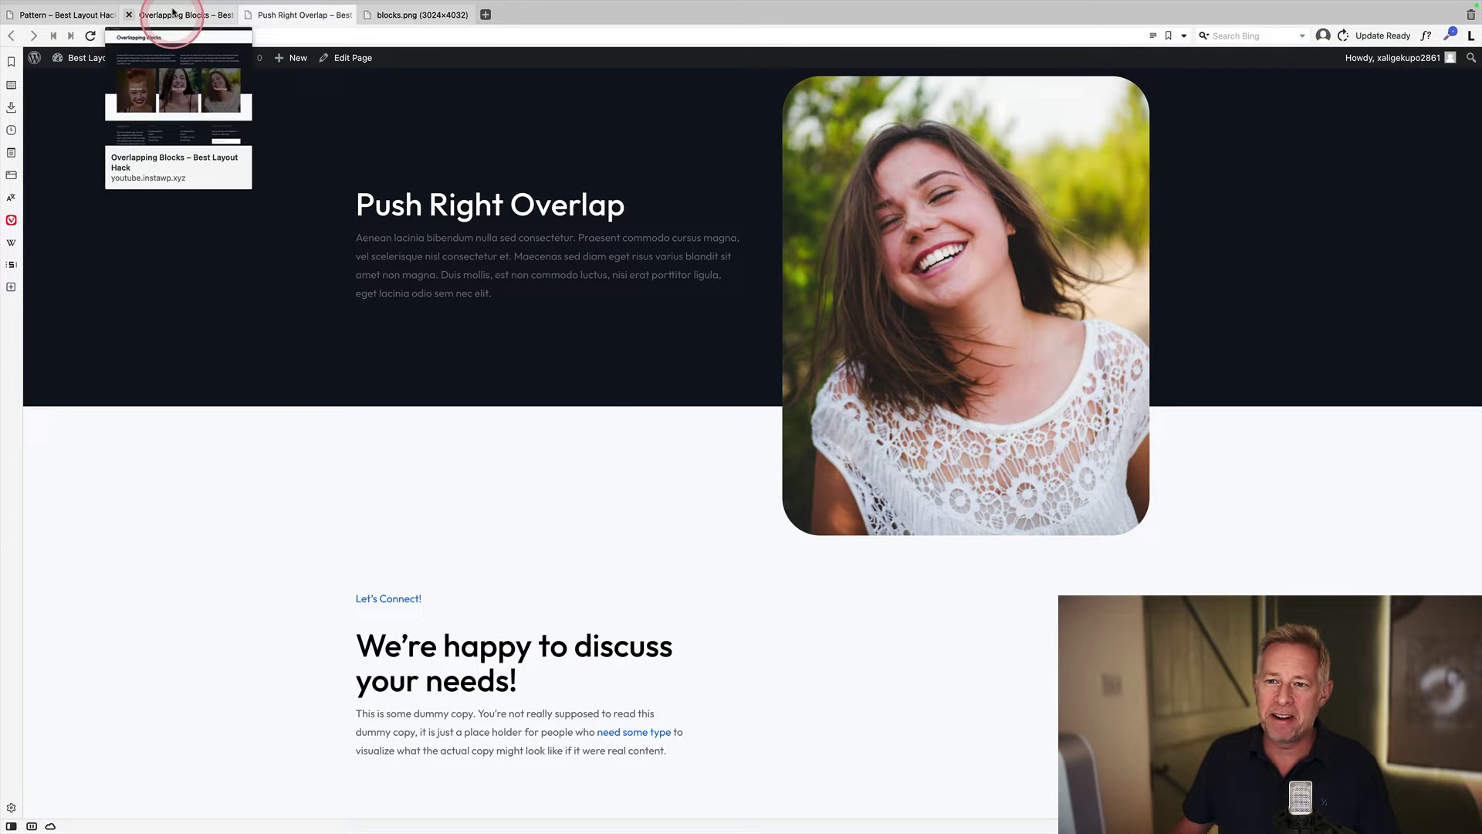
# View the Overlapping Blocks example page and the Pattern example page
pyautogui.click(172, 12)
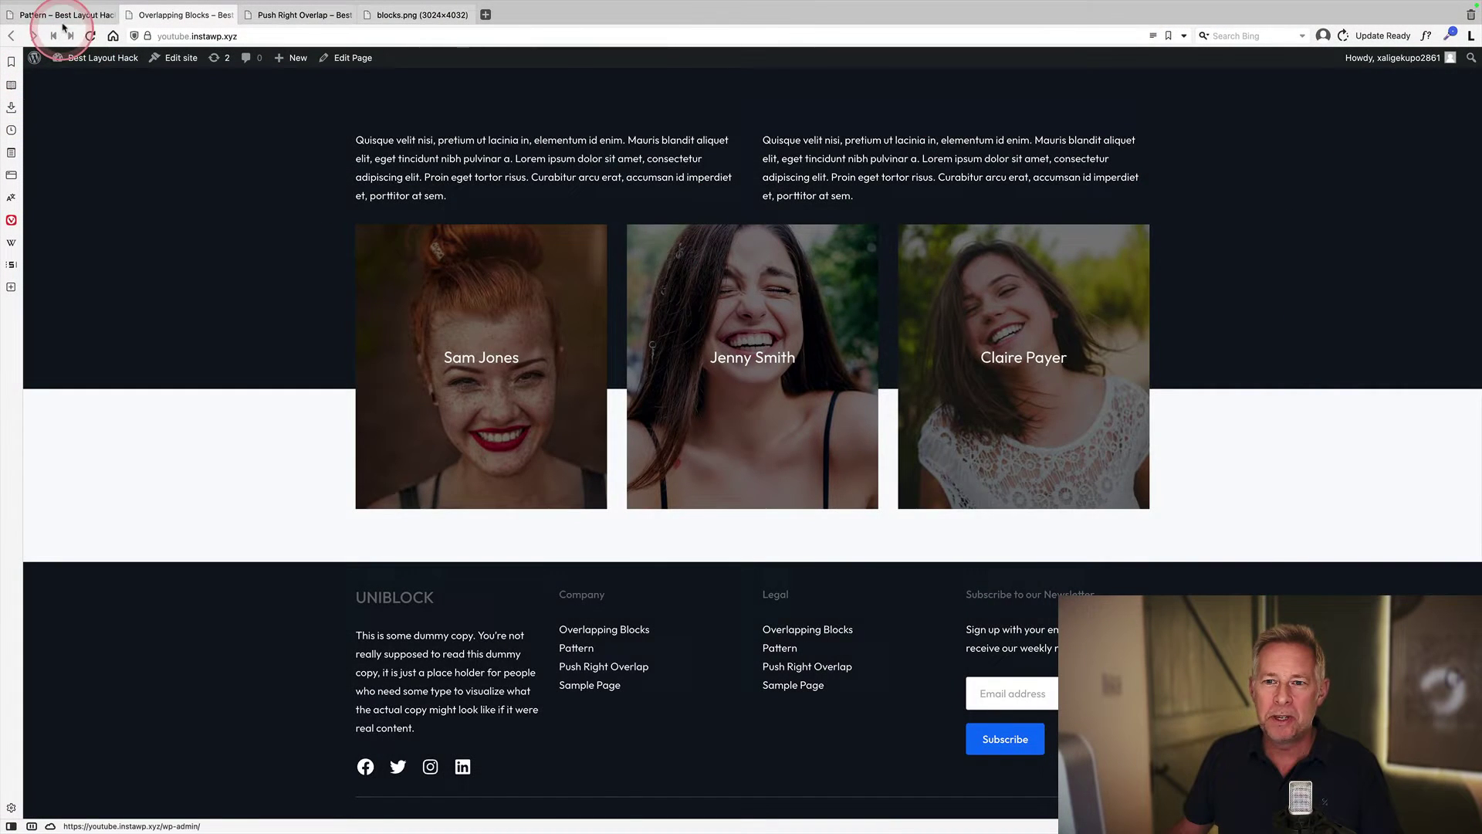
pyautogui.click(63, 23)
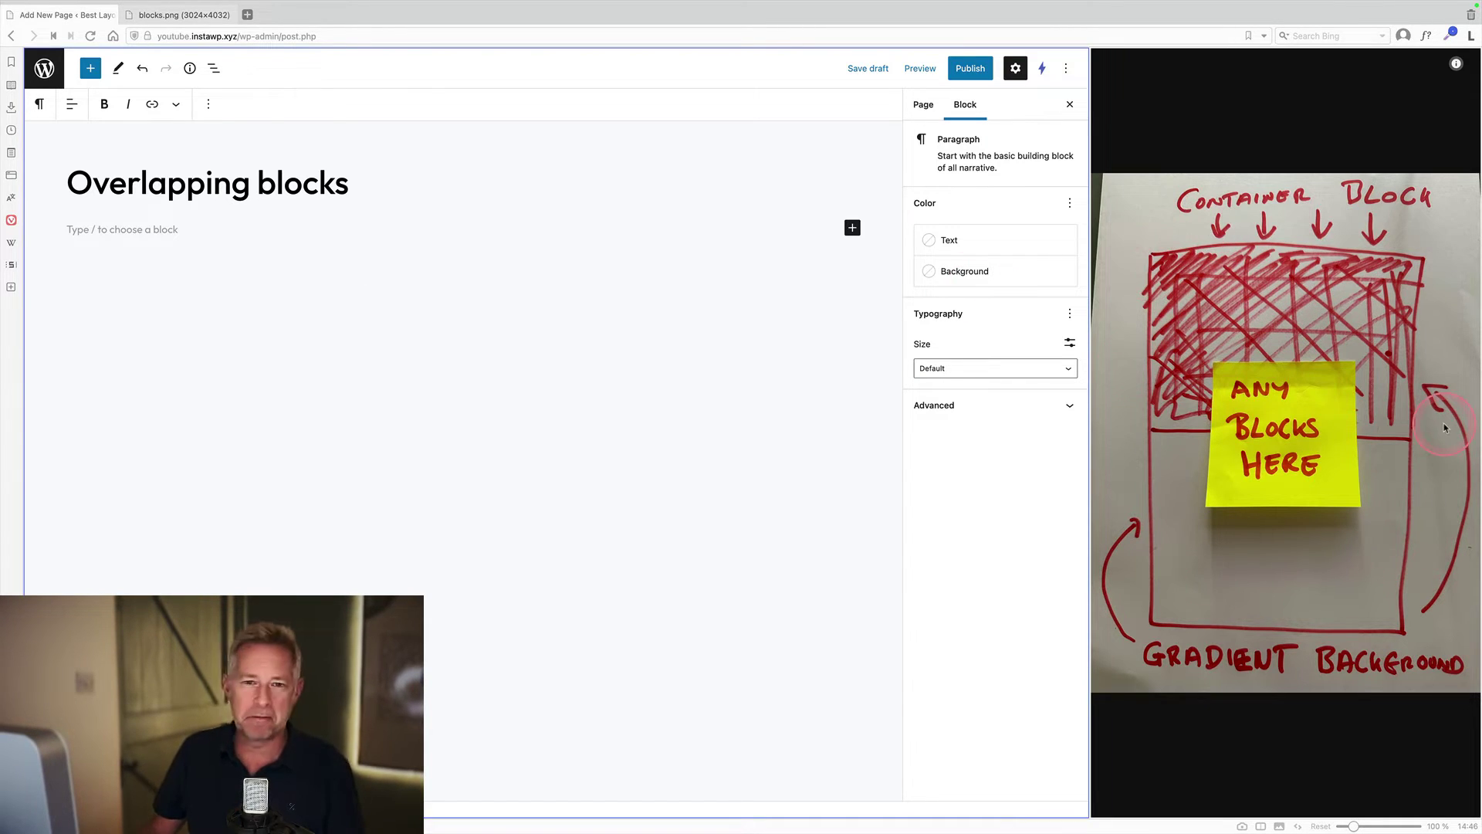
# Insert a Group block below the page title and show the page's block structure in List View
pyautogui.click(159, 230)
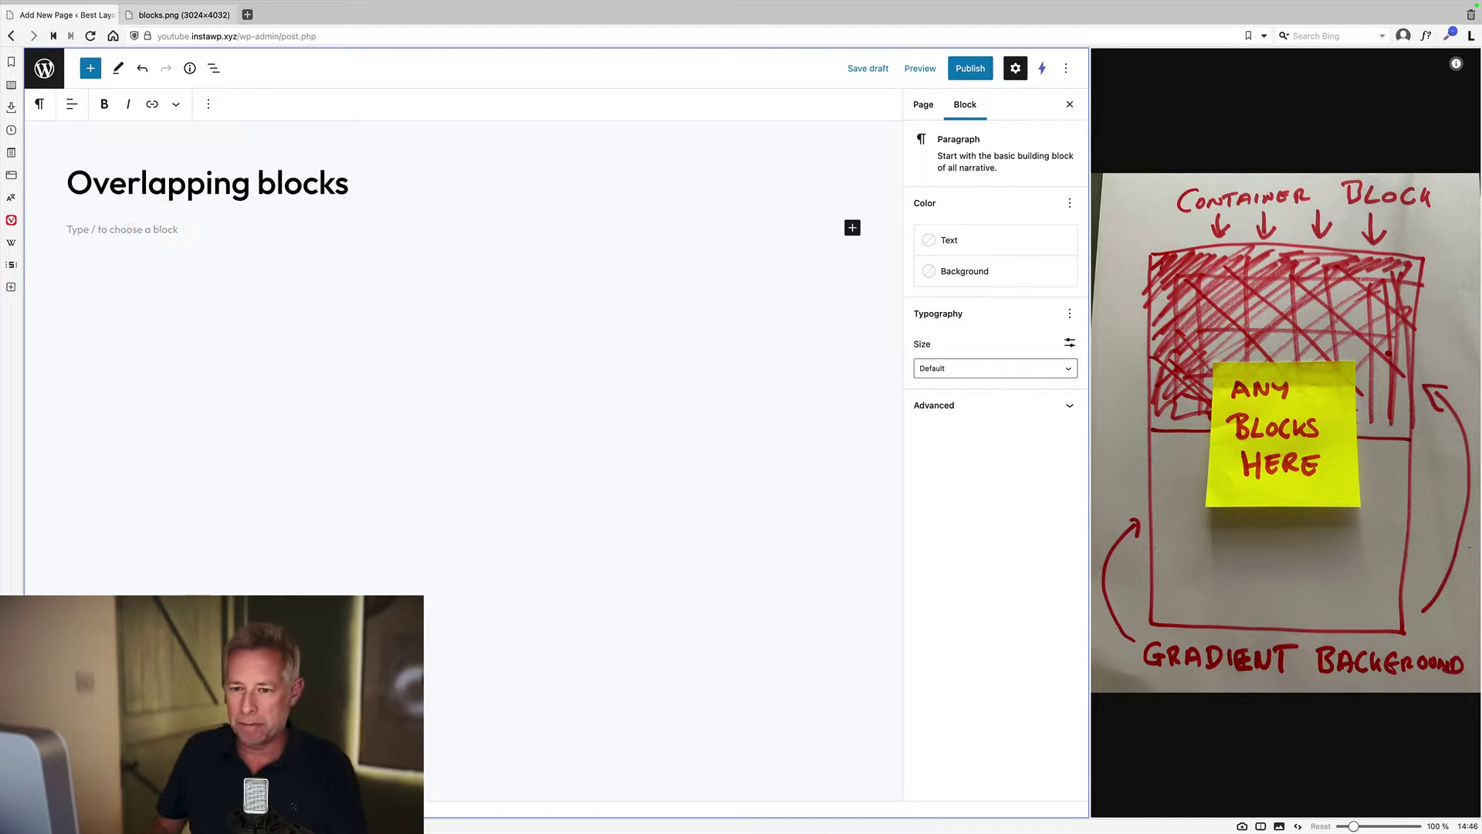
pyautogui.write('/gropu')
pyautogui.press('BackSpace')
pyautogui.press('BackSpace')
pyautogui.write('u')
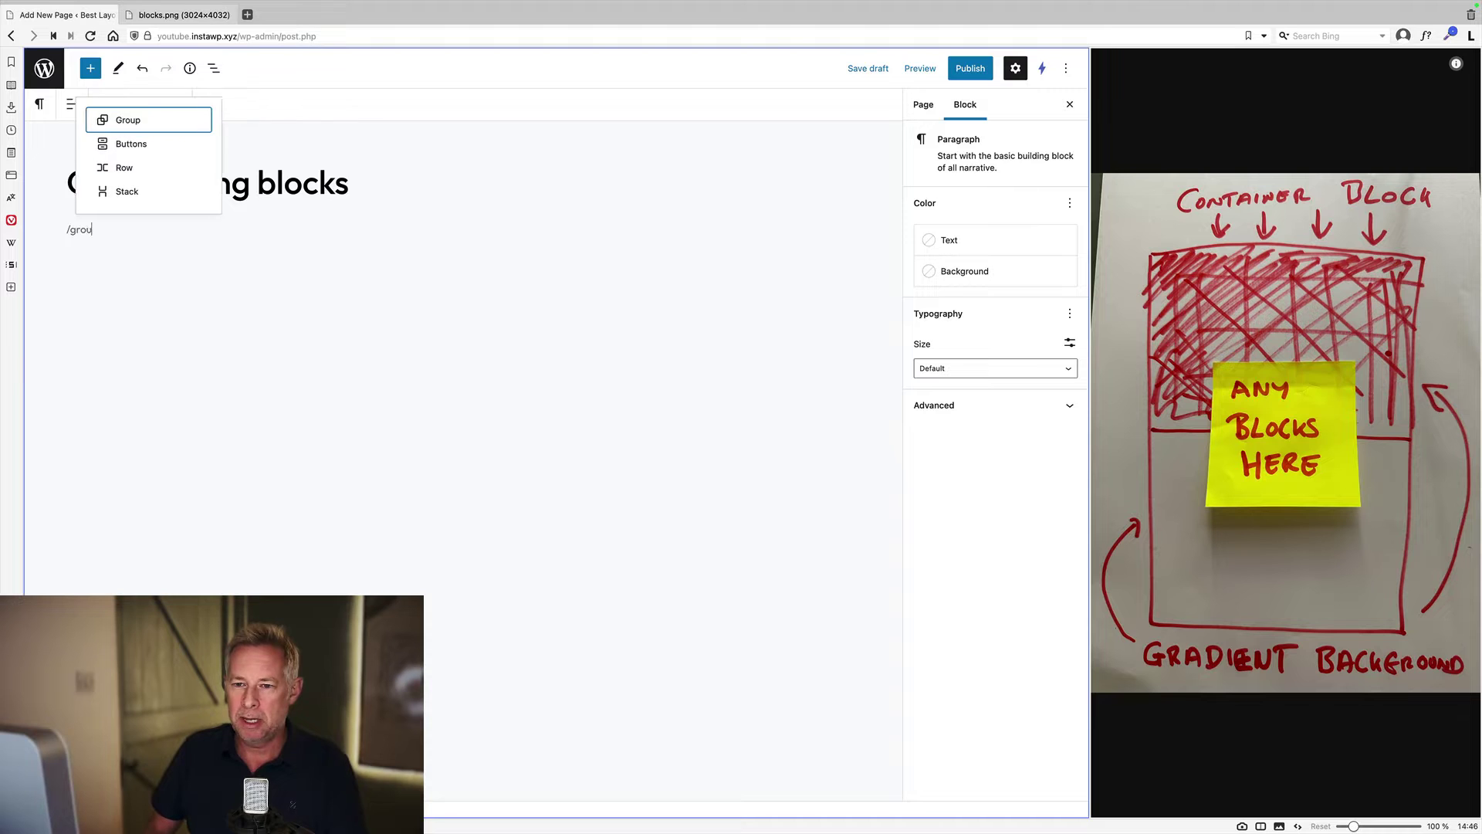
pyautogui.write('p')
pyautogui.press('Return')
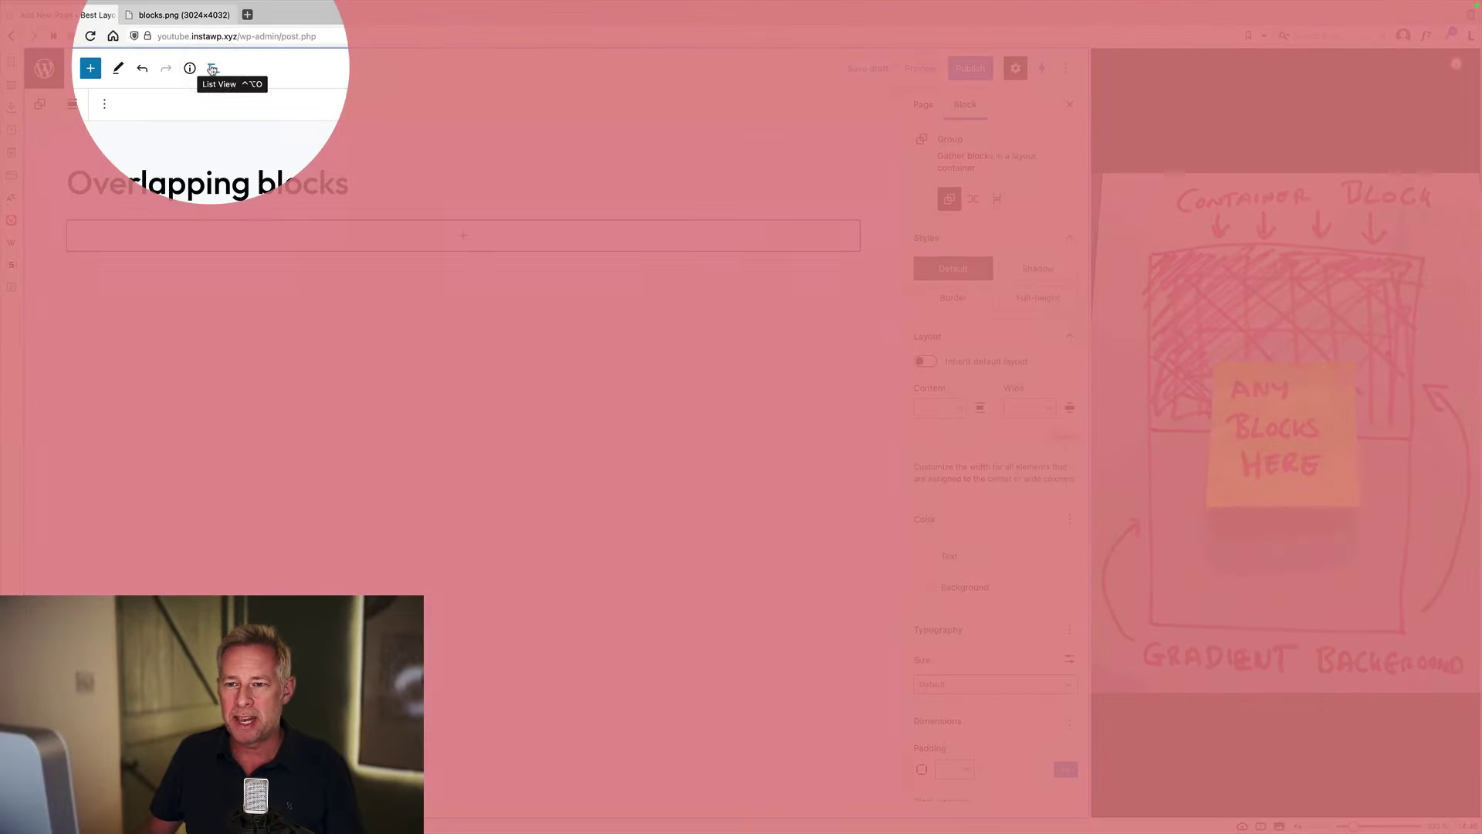
pyautogui.click(212, 69)
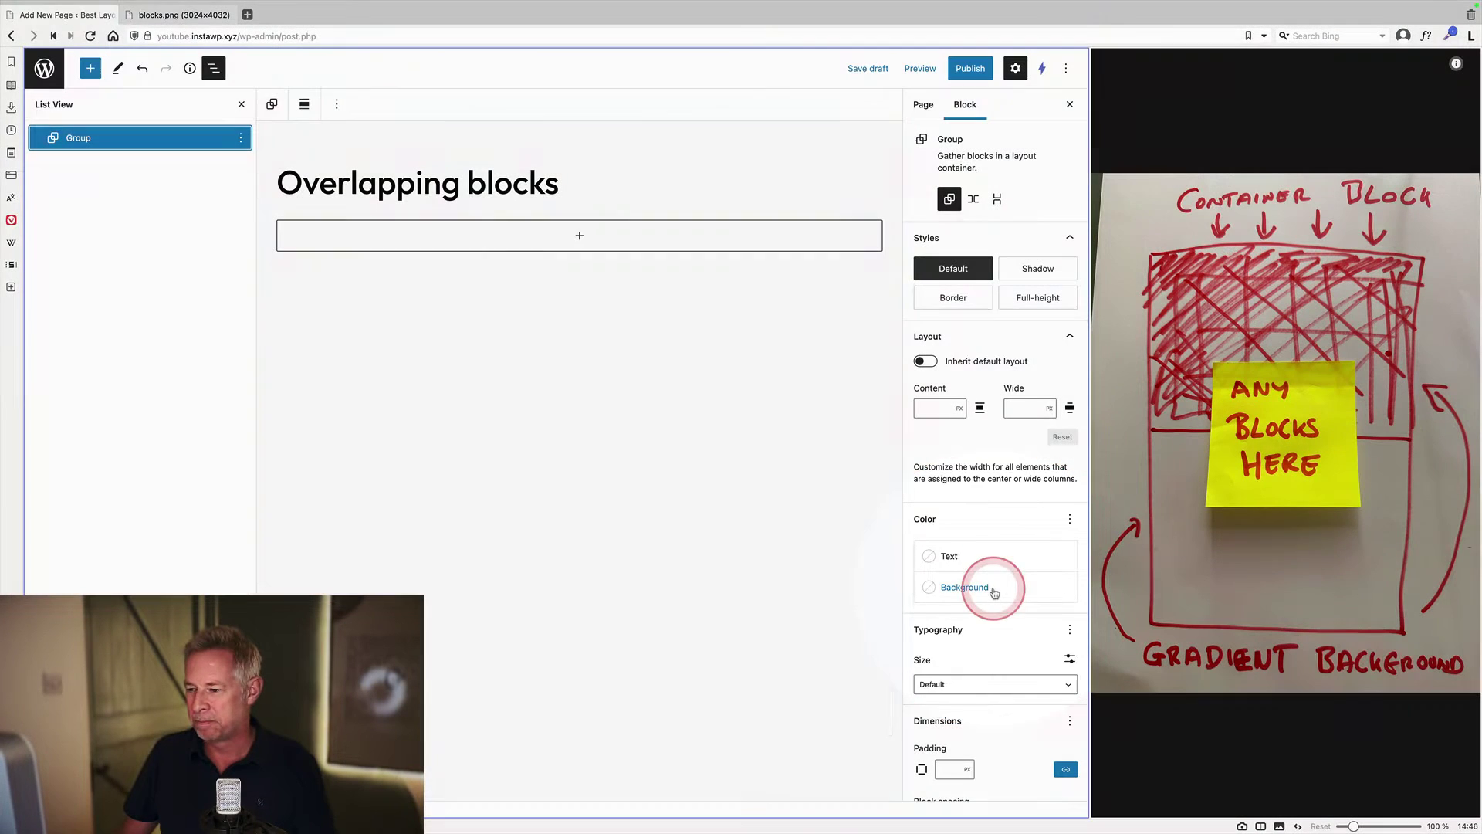
# Give the Group block a linear gradient background running from black (#010101) to white (#FFFFFF)
pyautogui.click(994, 591)
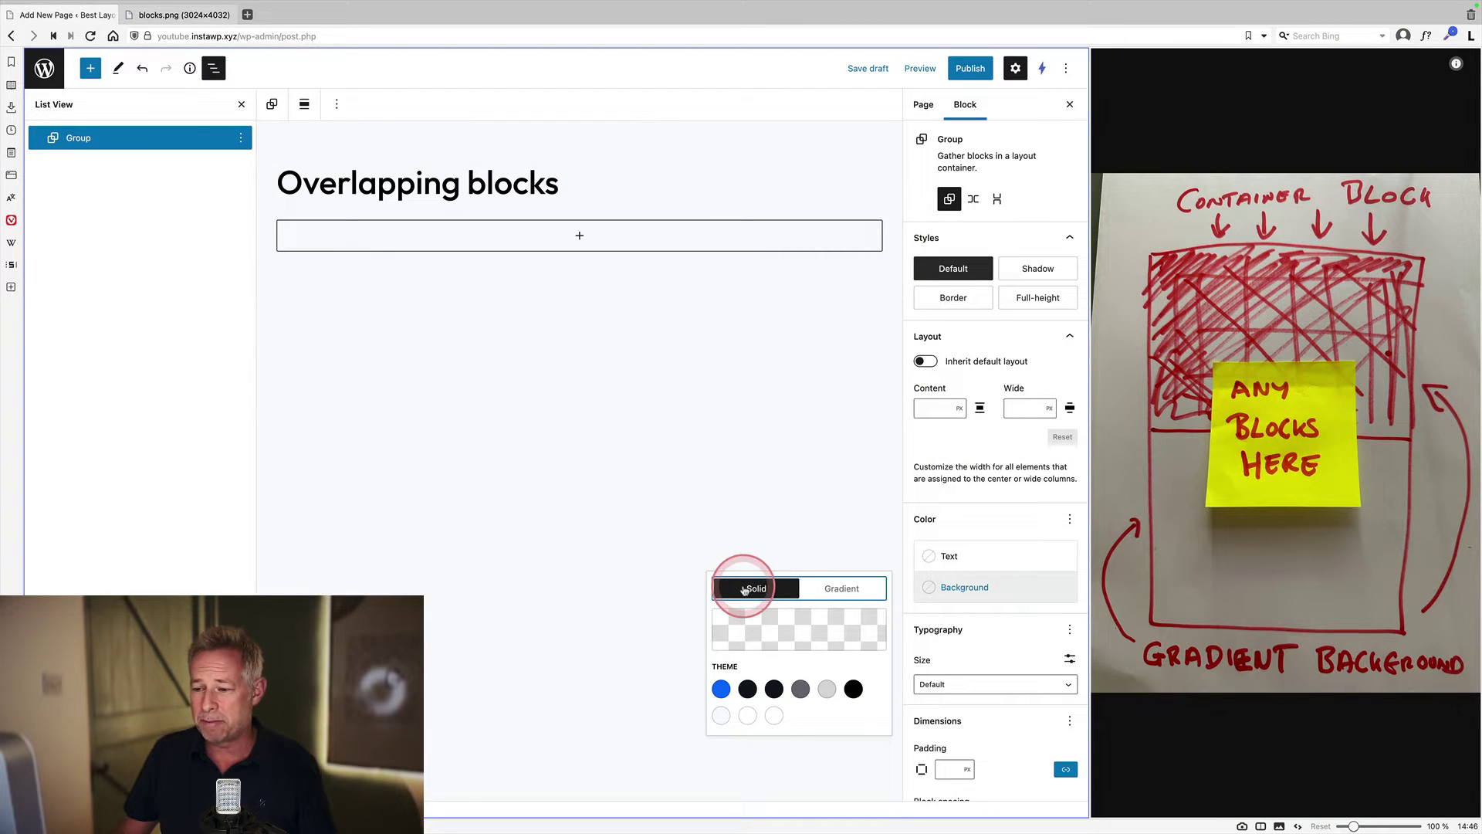
pyautogui.click(841, 589)
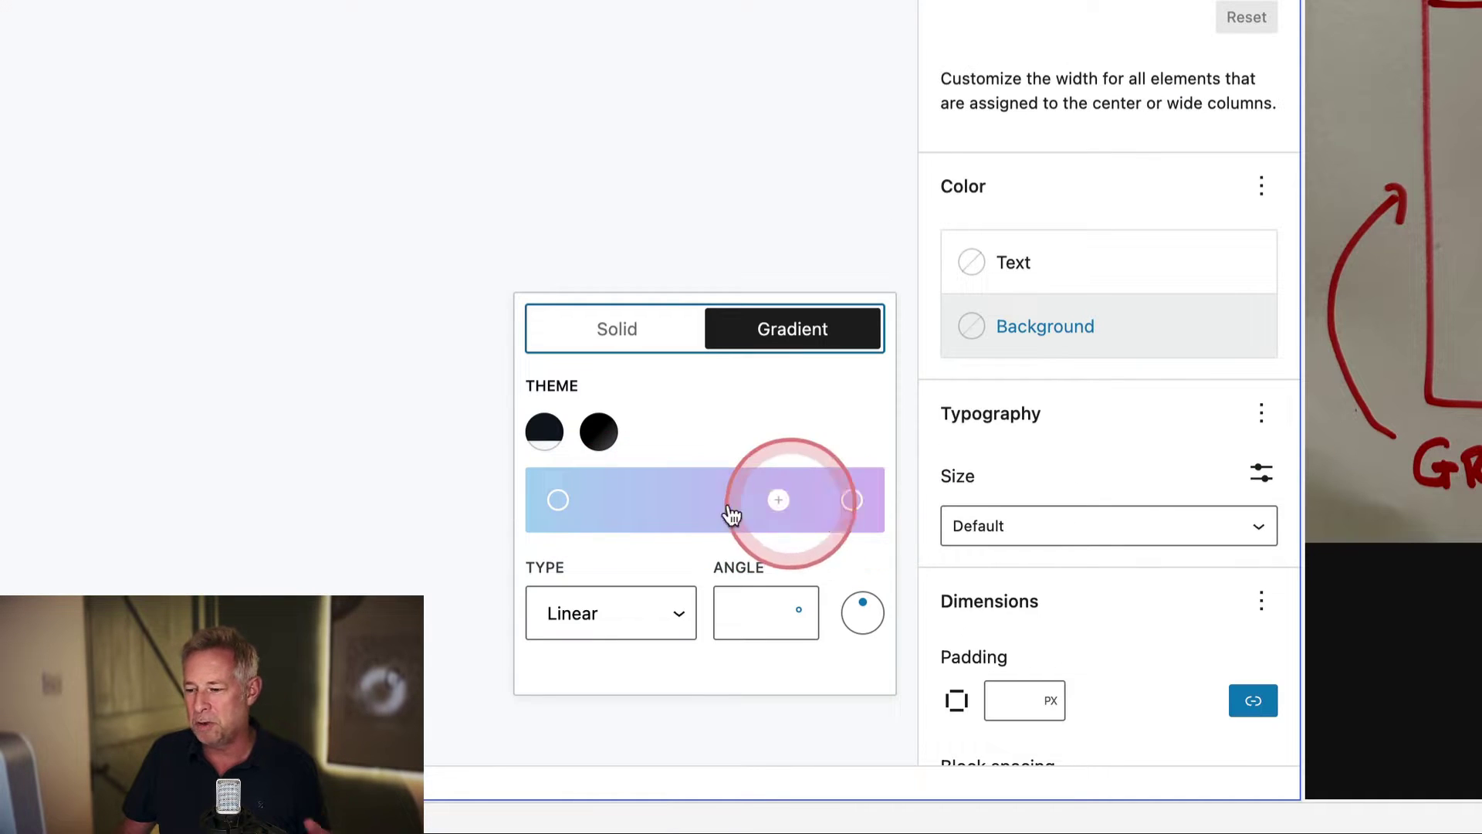
pyautogui.click(560, 502)
pyautogui.click(205, 309)
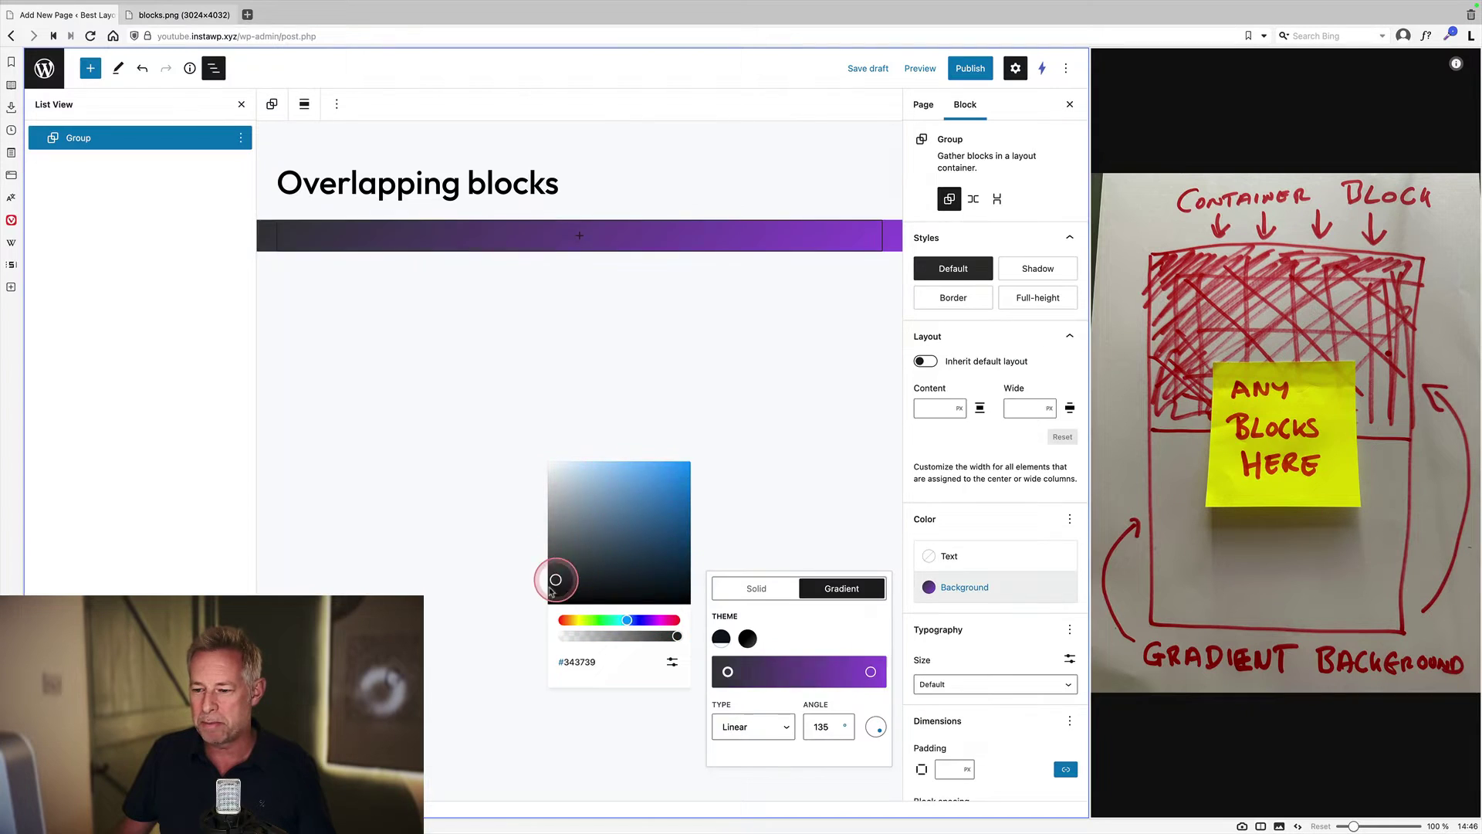
pyautogui.moveTo(550, 589); pyautogui.dragTo(538, 612)
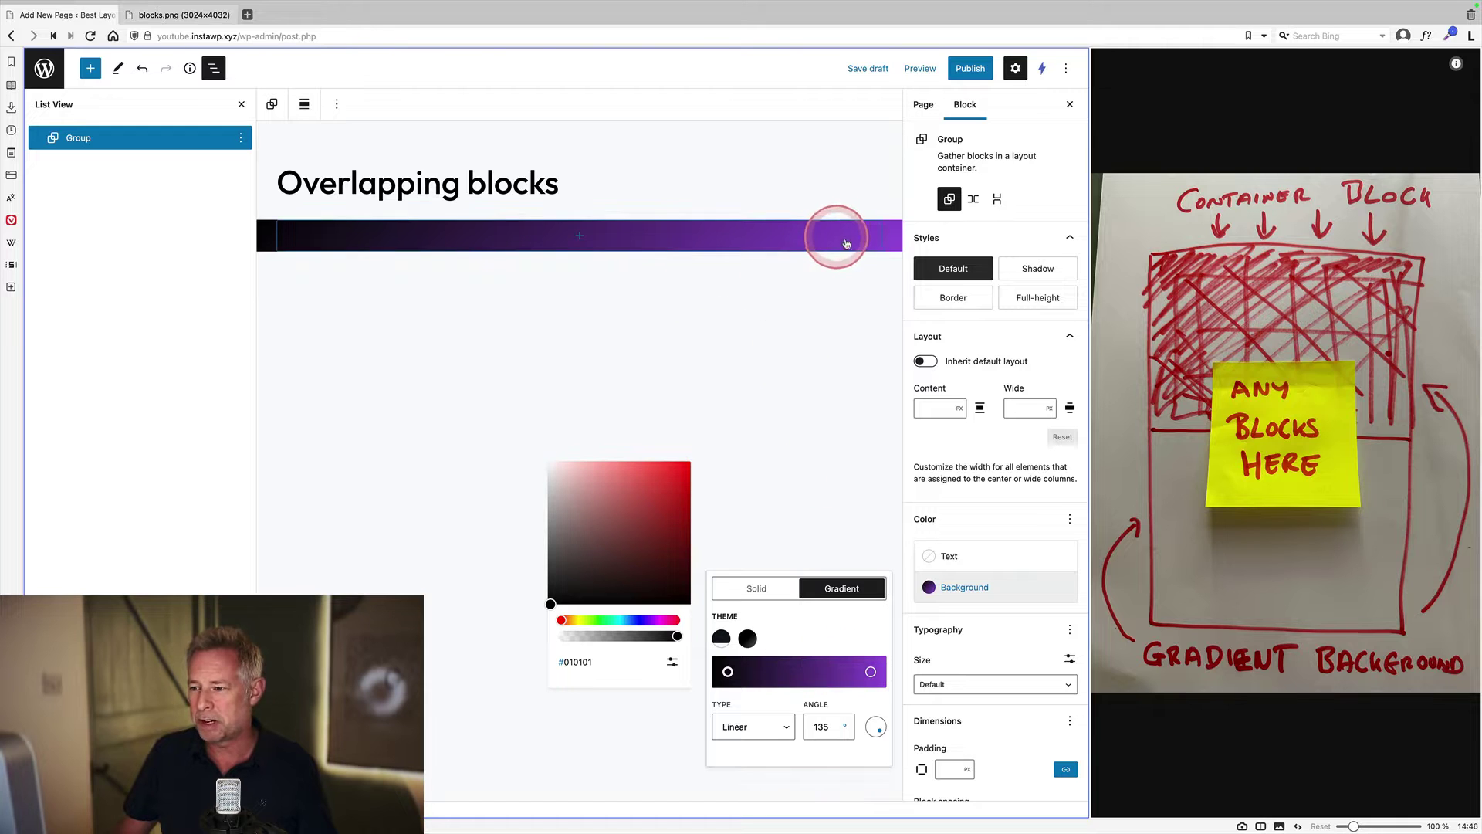
pyautogui.click(871, 673)
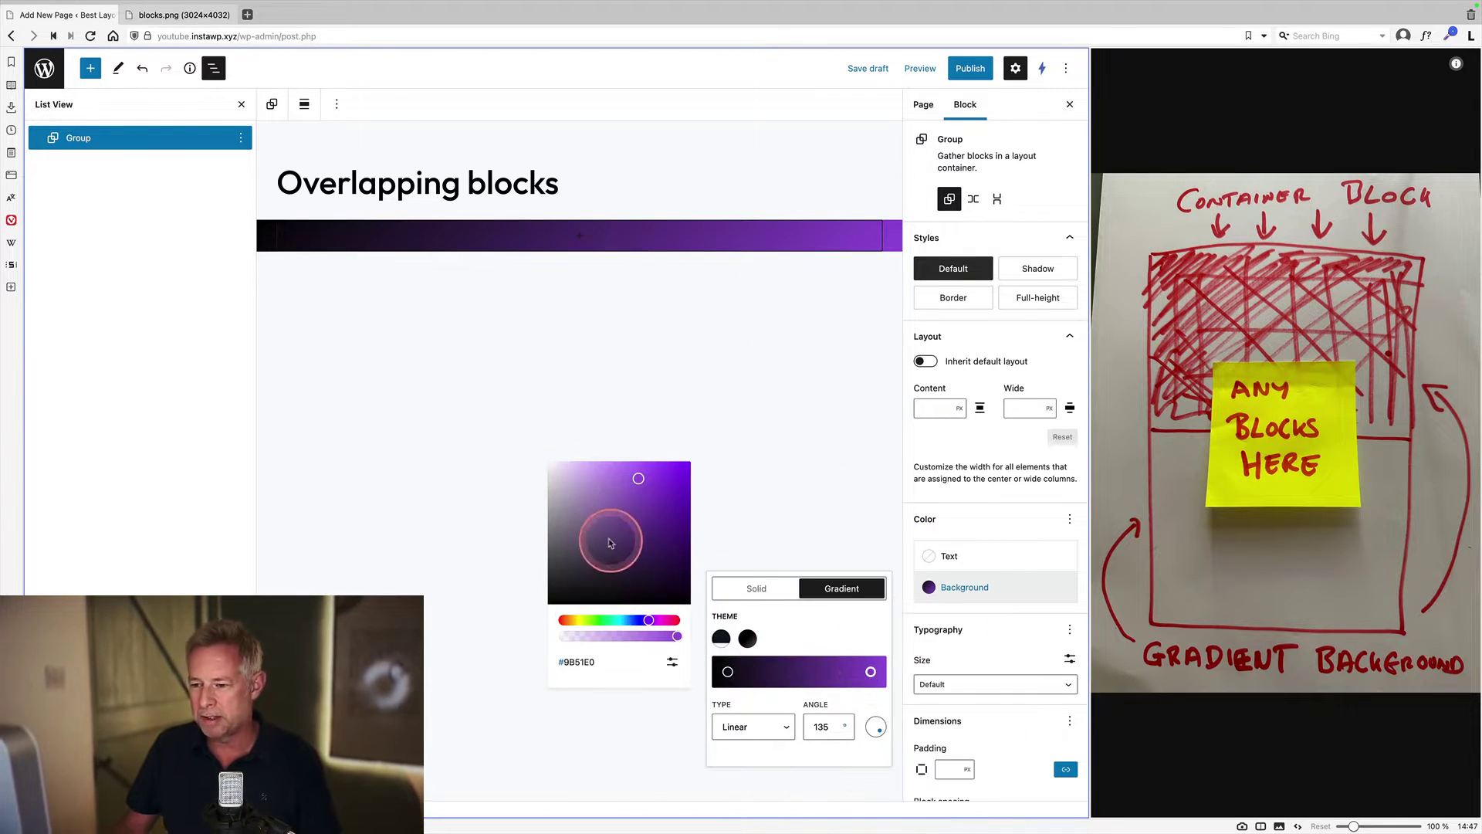
pyautogui.moveTo(610, 543); pyautogui.dragTo(531, 446)
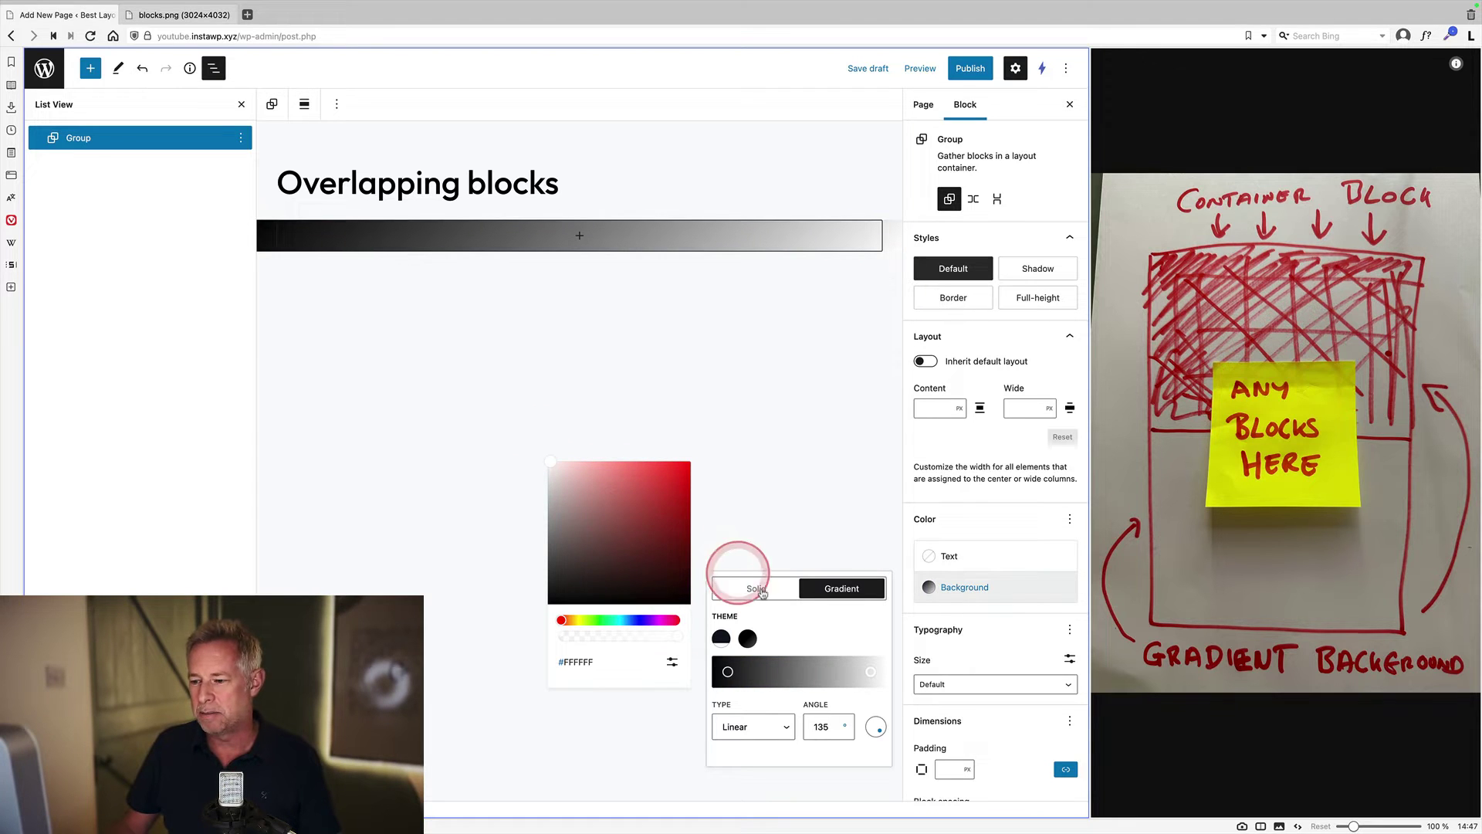
# Set the background gradient's angle to 180 degrees
pyautogui.moveTo(830, 726); pyautogui.dragTo(814, 725)
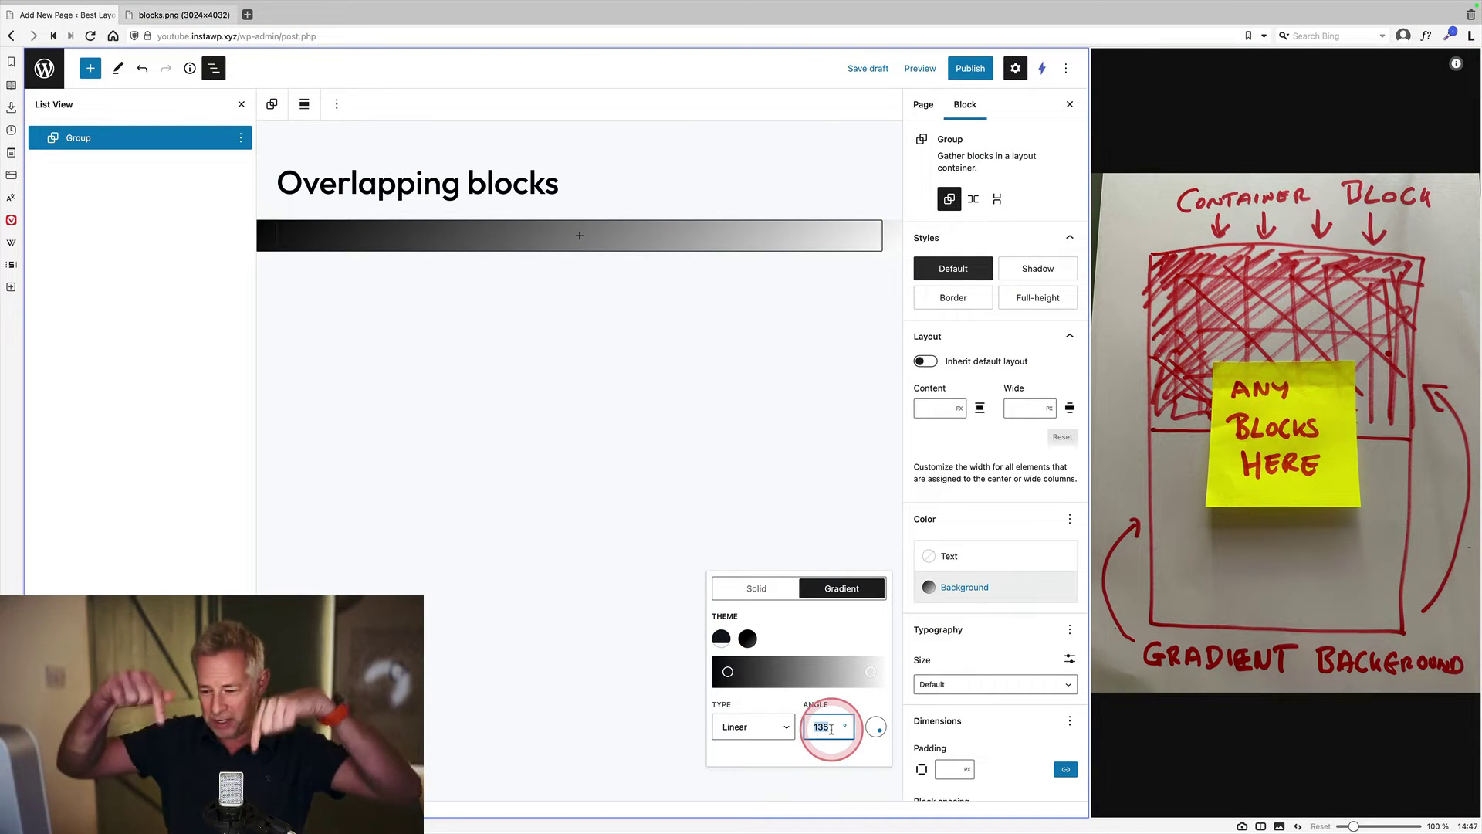
pyautogui.write('18')
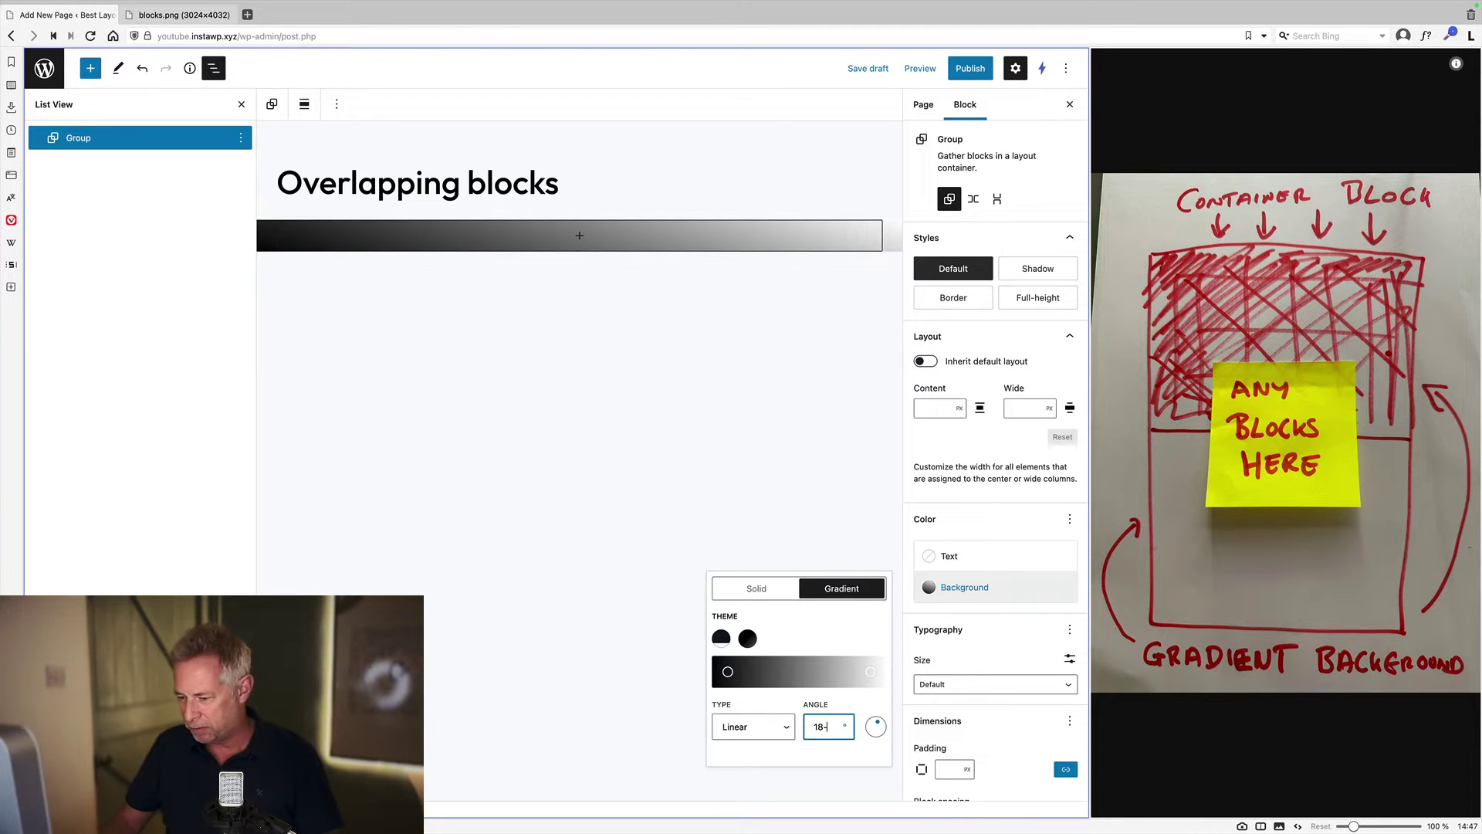
pyautogui.write('0')
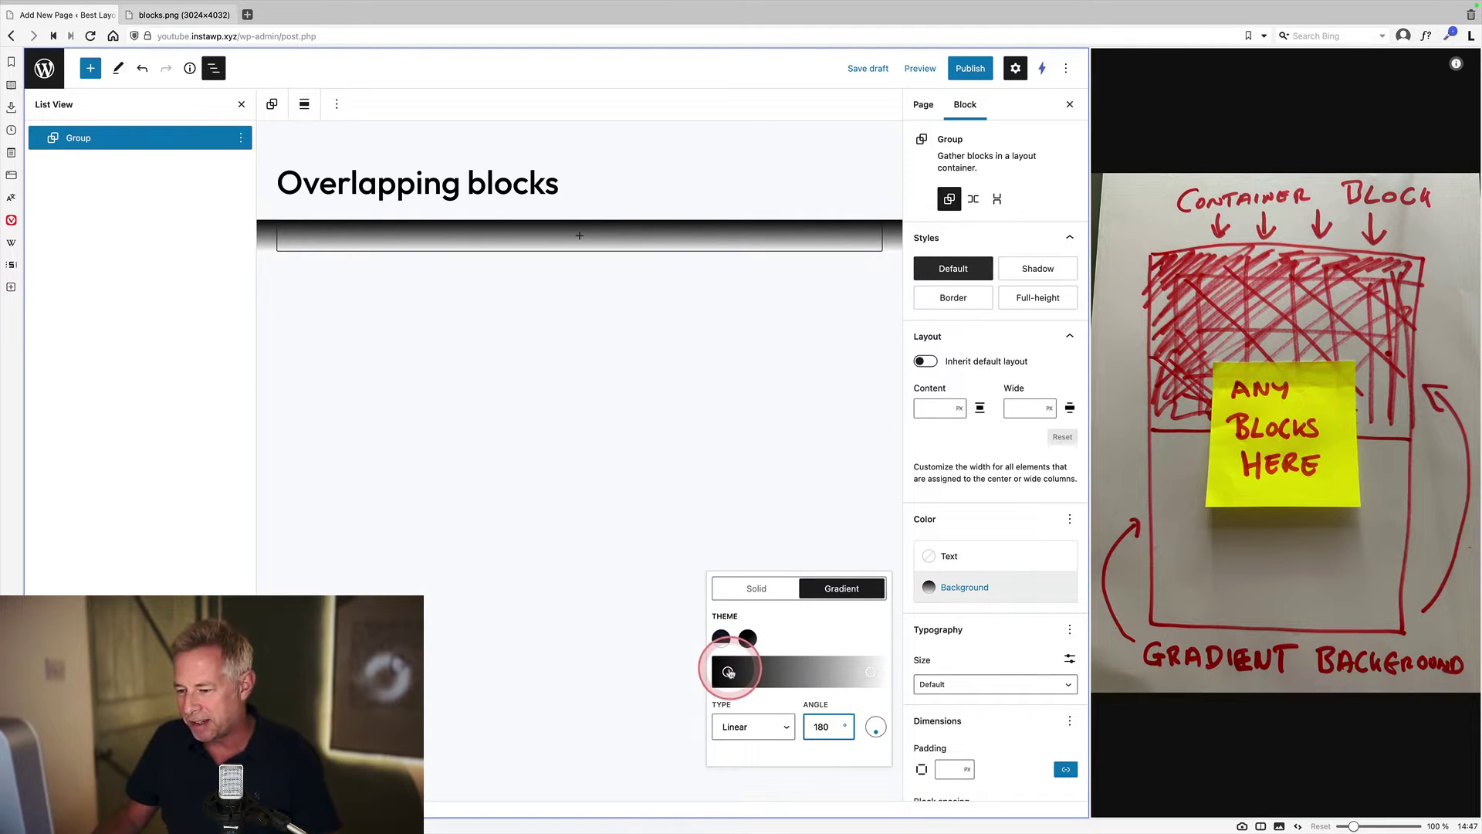
# Bring both gradient stops together near the middle for a hard black-to-white edge, and close the background colour settings
pyautogui.moveTo(728, 672); pyautogui.dragTo(793, 672)
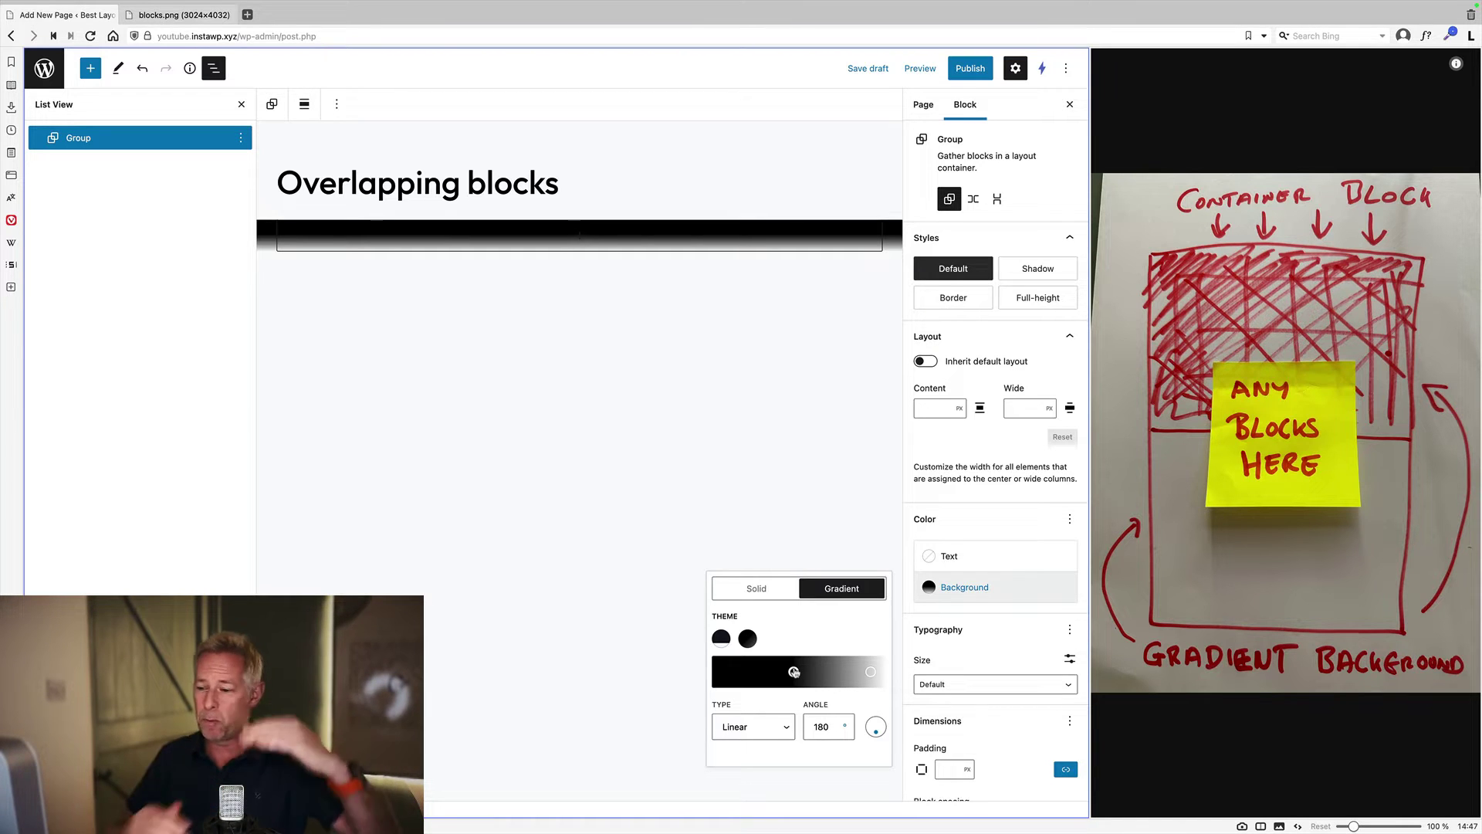
pyautogui.click(871, 674)
pyautogui.moveTo(871, 674); pyautogui.dragTo(815, 673)
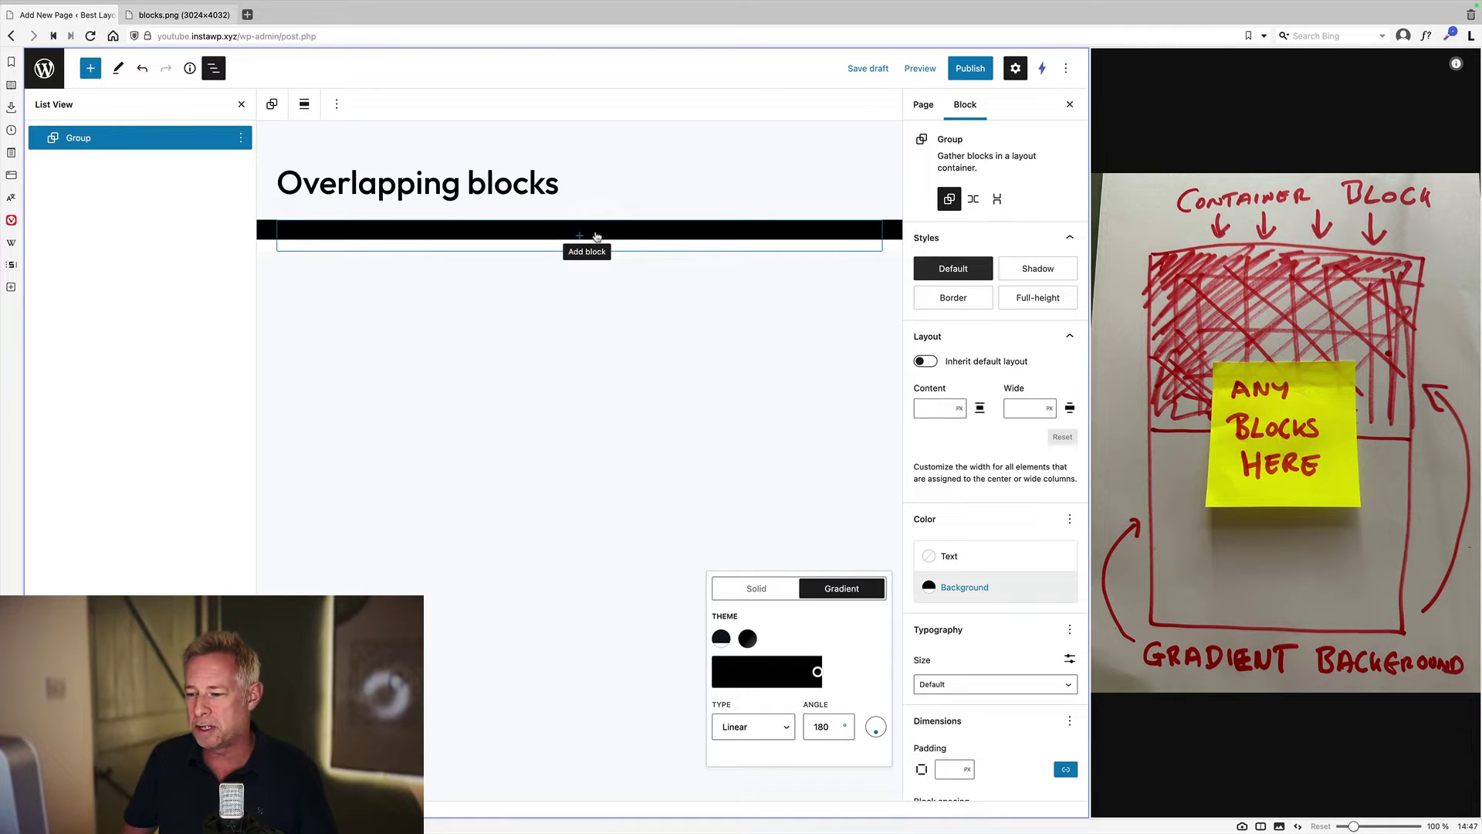
pyautogui.click(686, 561)
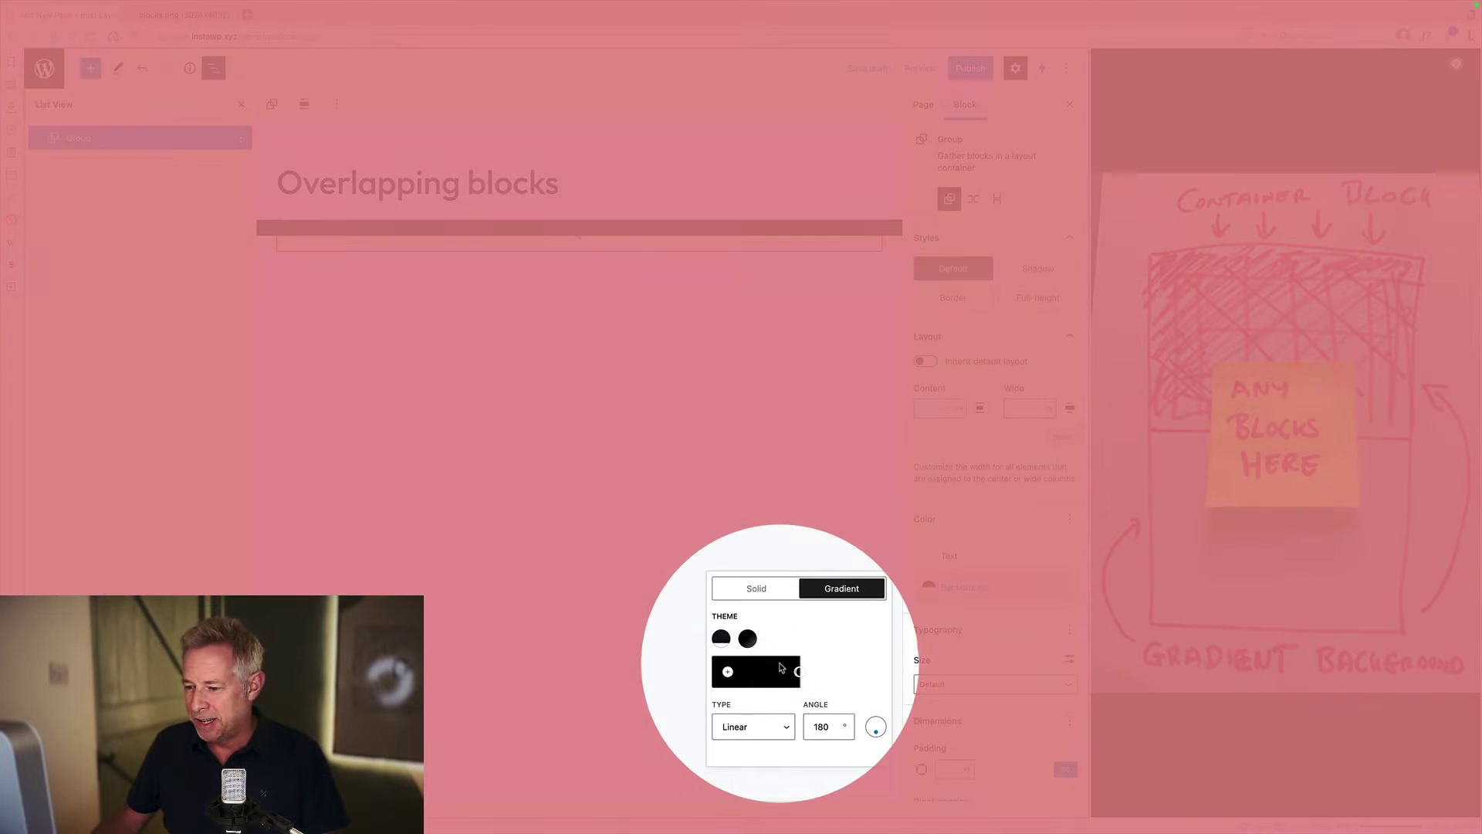
pyautogui.click(749, 645)
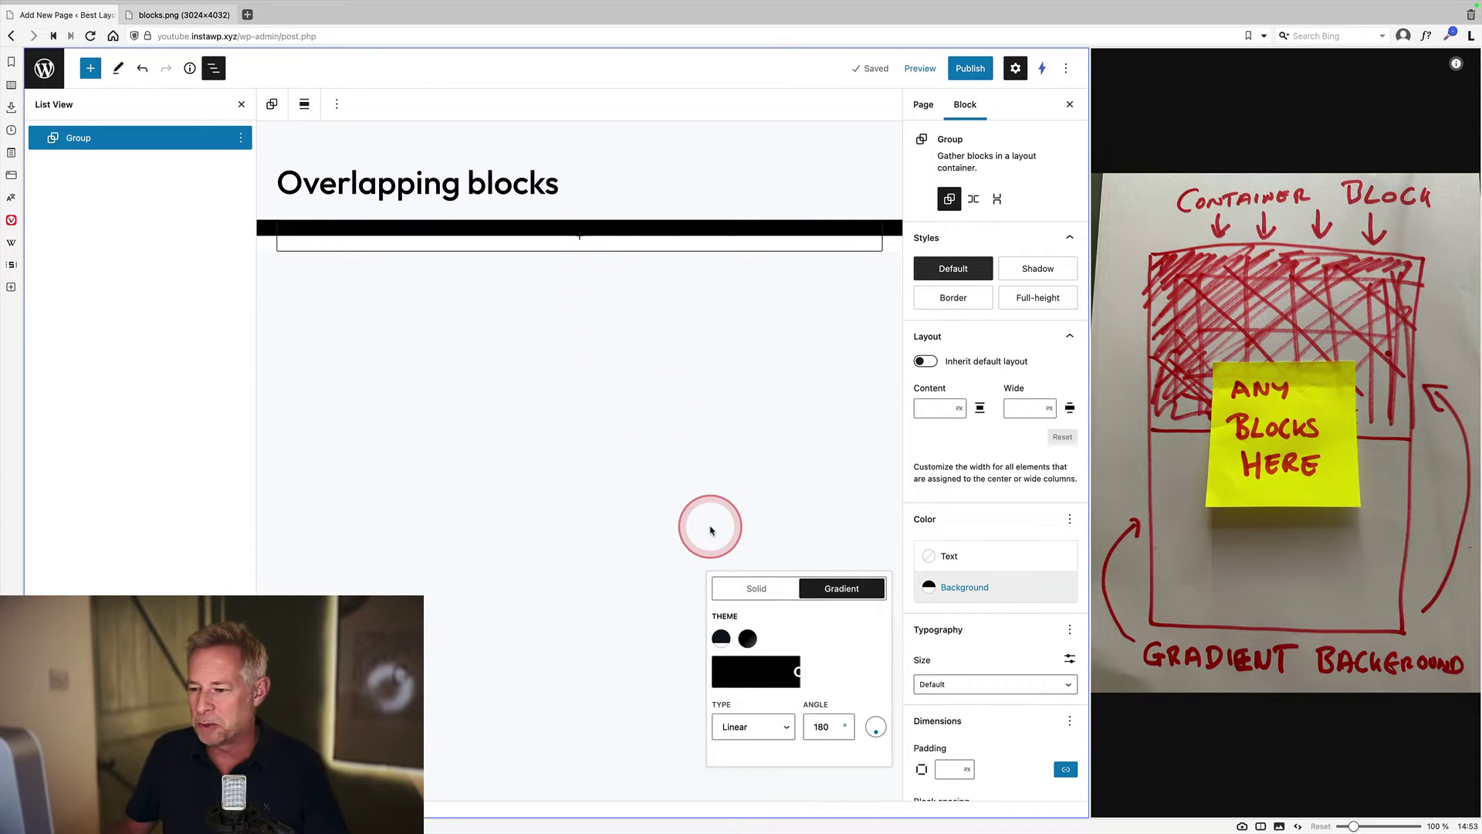
pyautogui.click(974, 587)
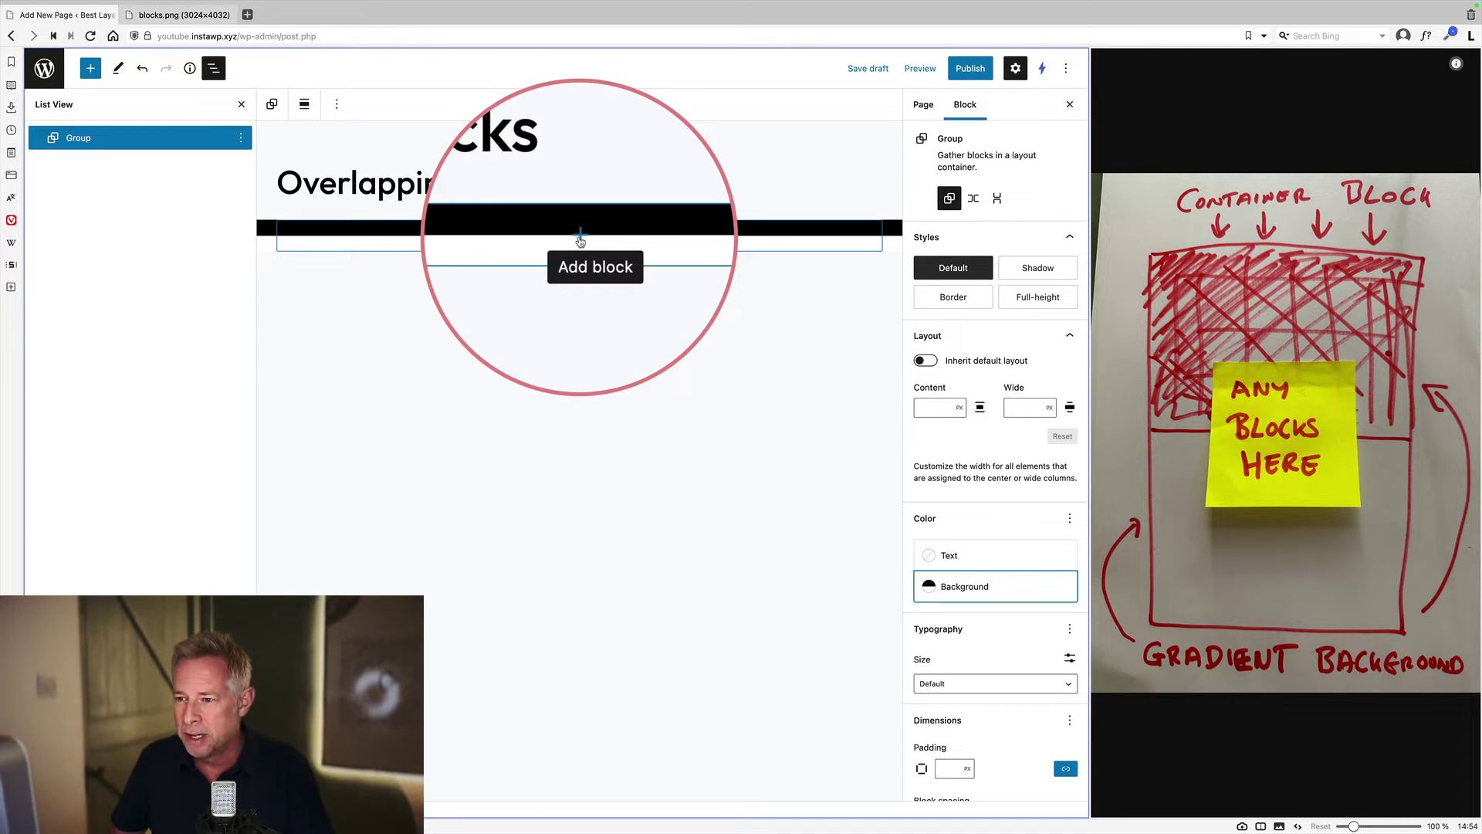
# Nest a second Group block inside the gradient Group and leave the inner Group selected
pyautogui.click(580, 236)
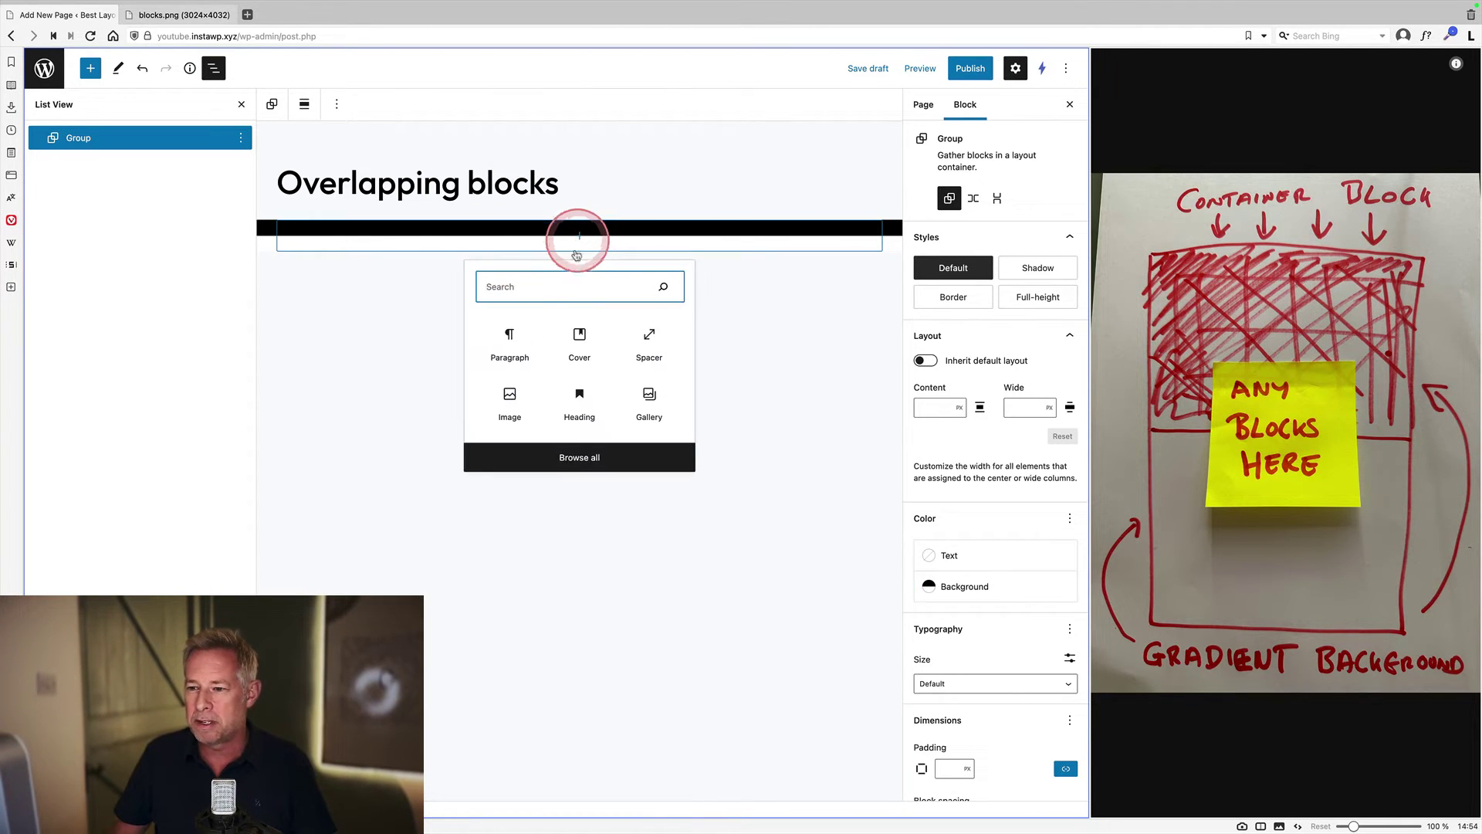
pyautogui.write('group')
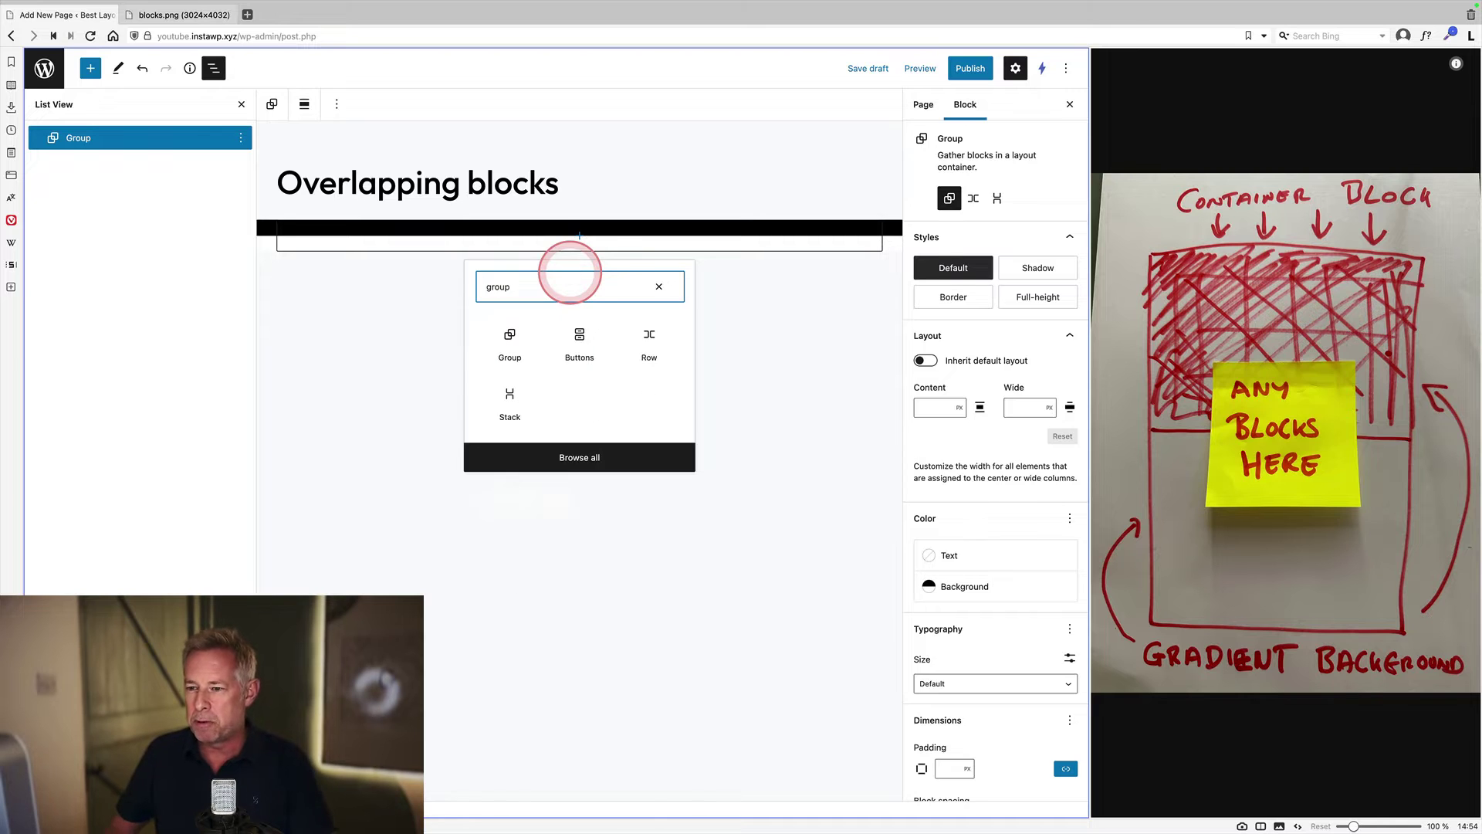
pyautogui.click(523, 340)
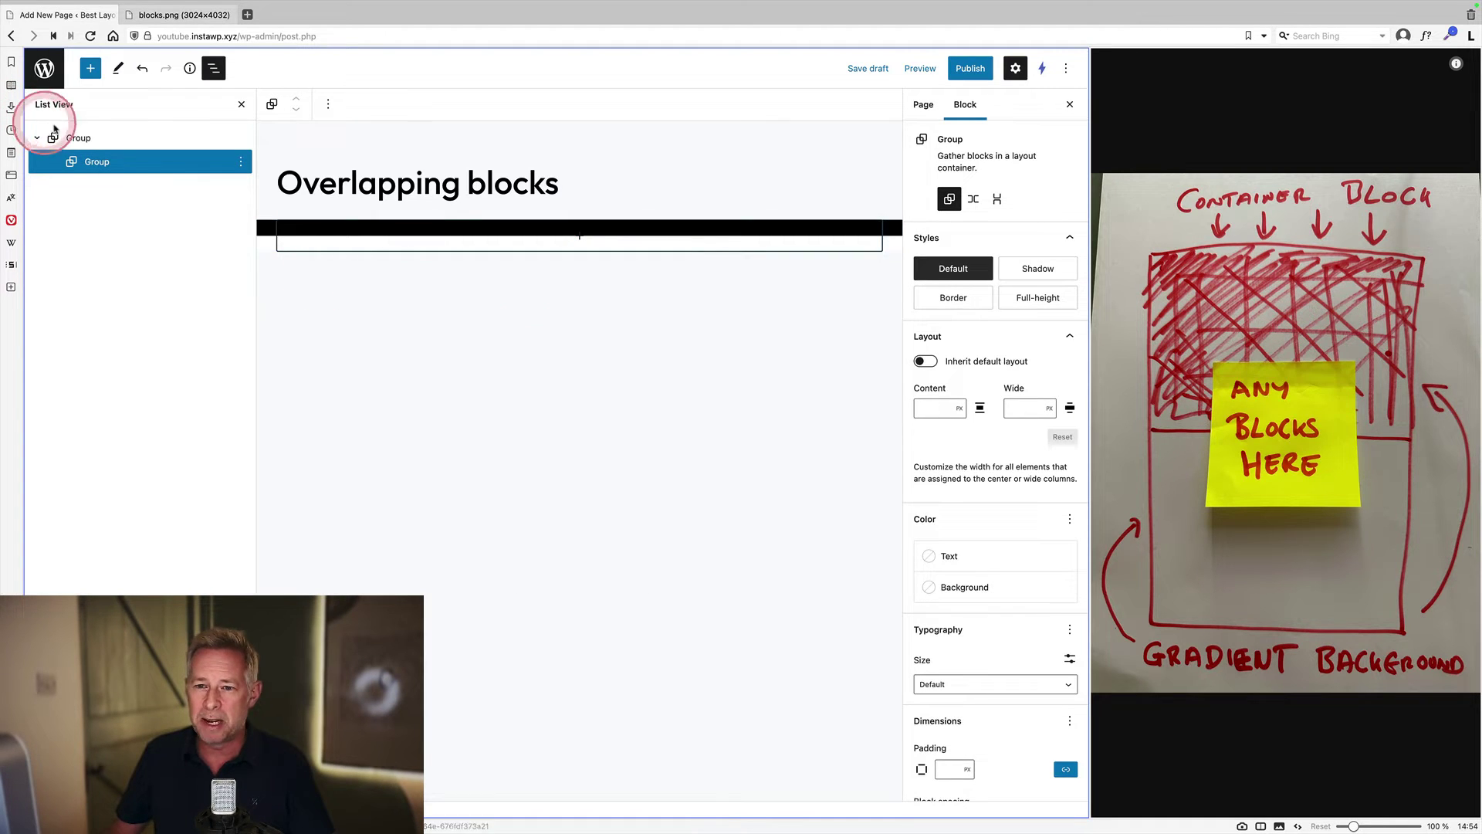
pyautogui.click(66, 136)
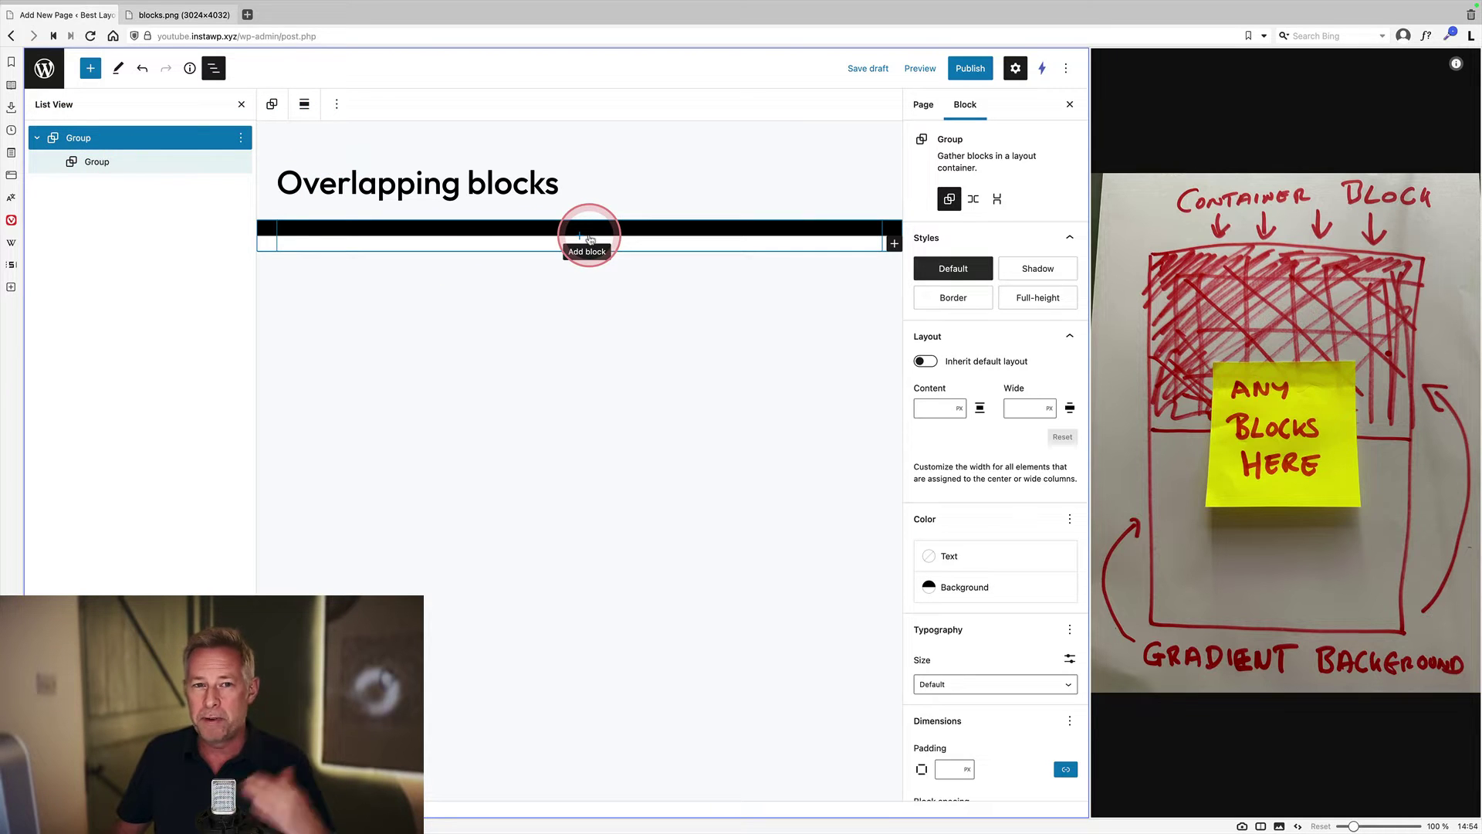
pyautogui.click(125, 163)
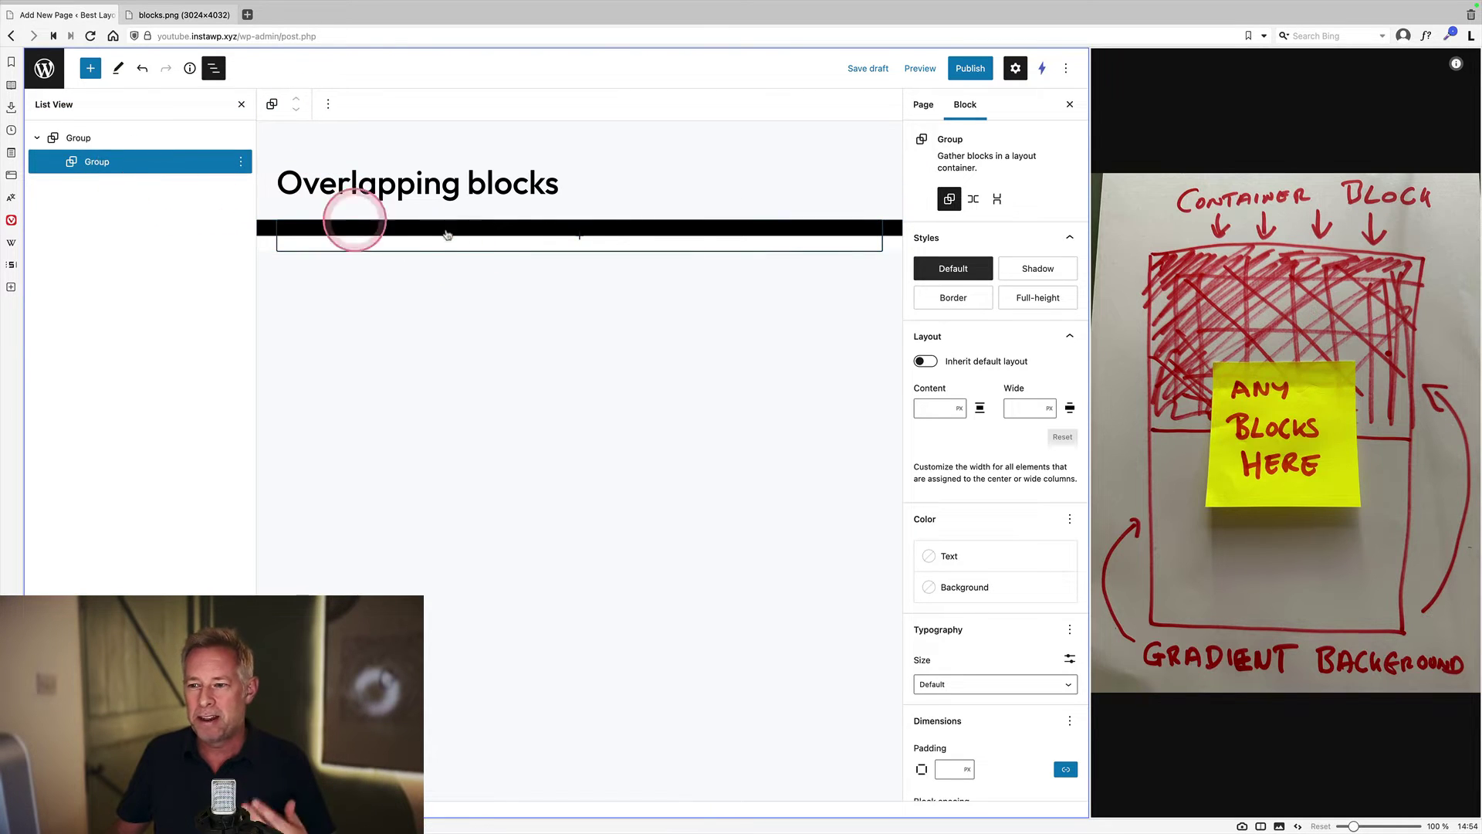
# Add a Cover block inside the inner Group, using the city street photo from the Media Library
pyautogui.click(577, 238)
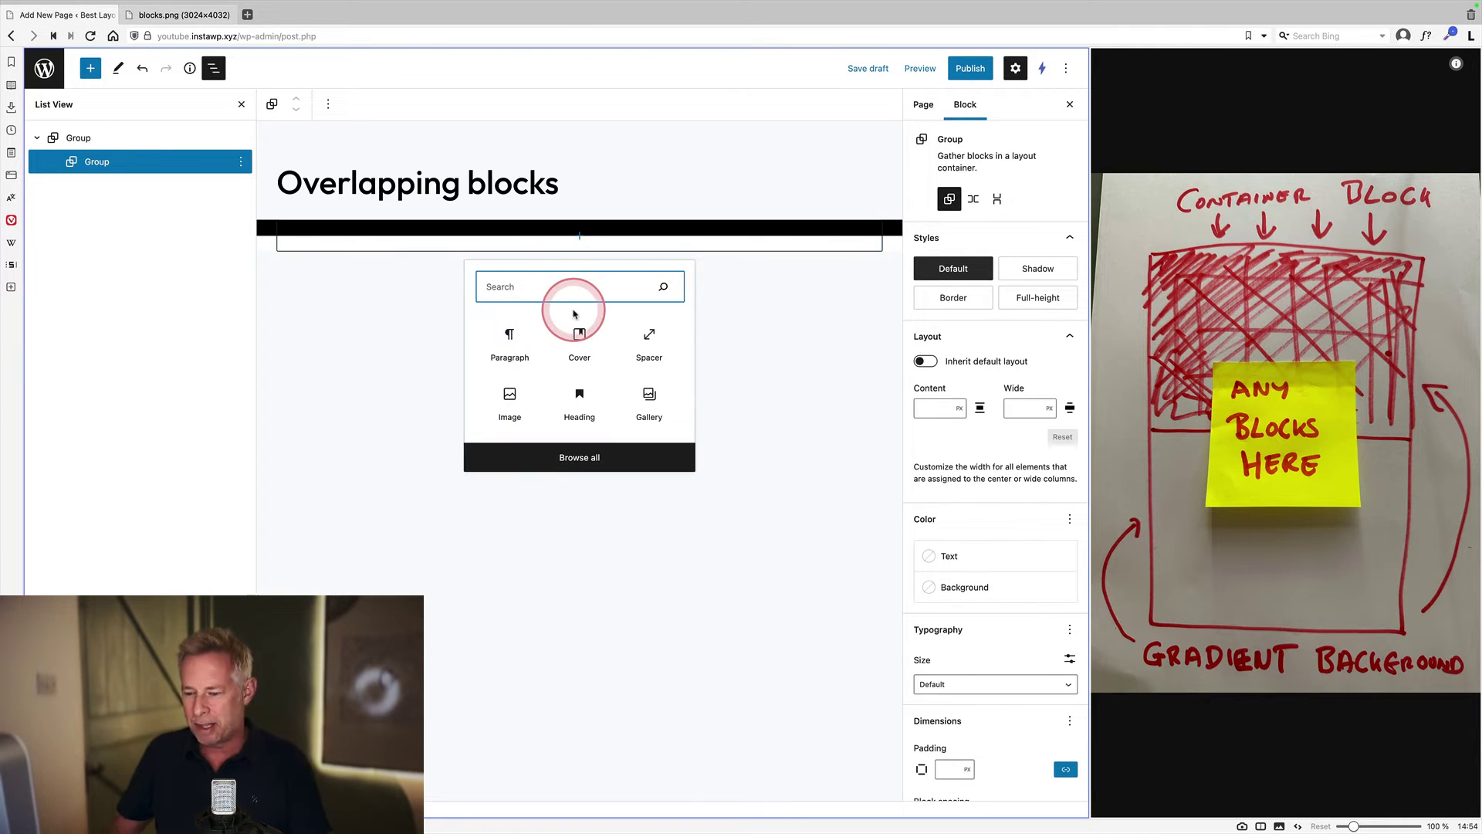
pyautogui.write('cover')
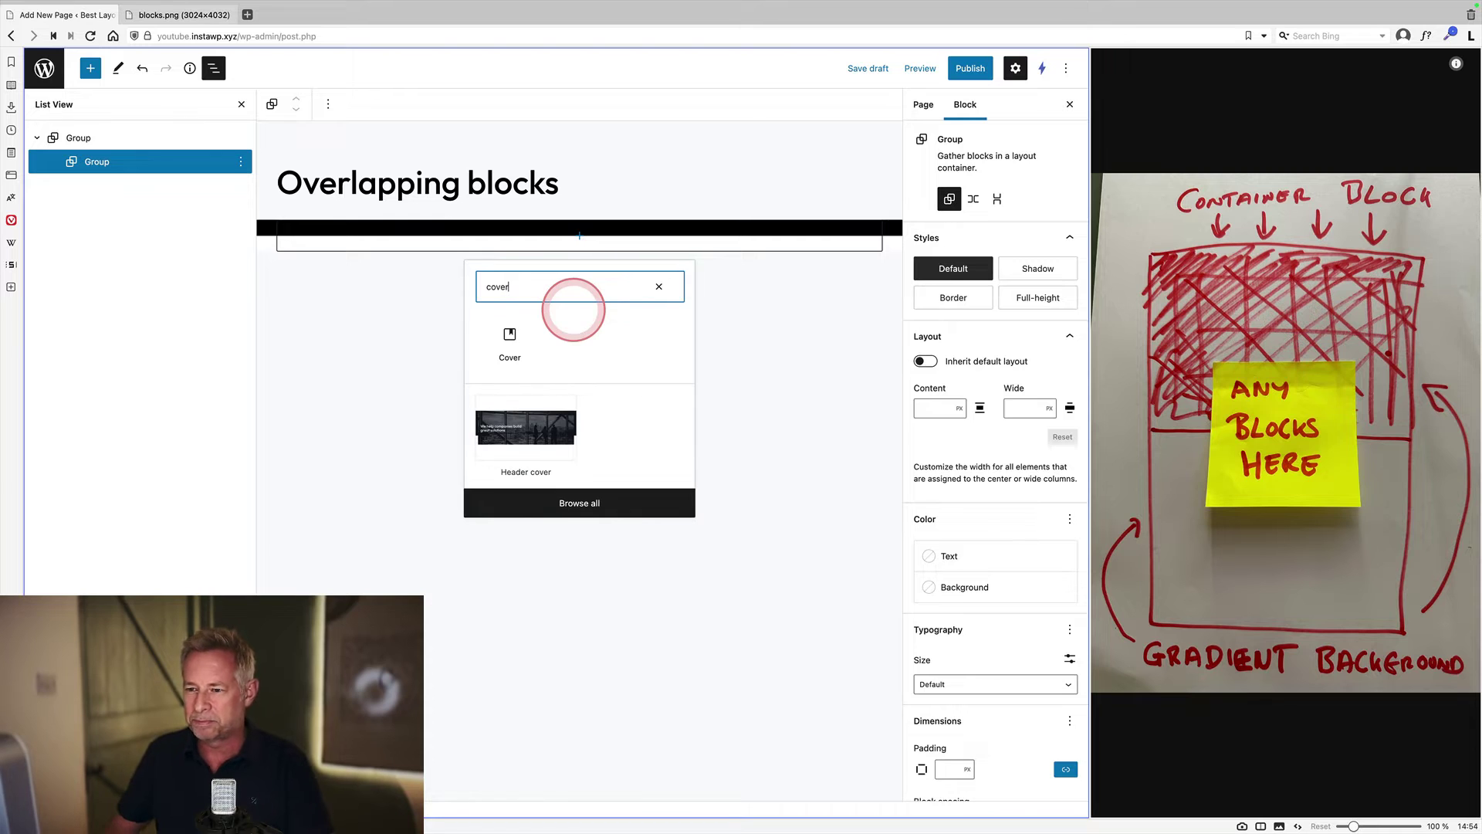
pyautogui.click(509, 335)
pyautogui.click(382, 308)
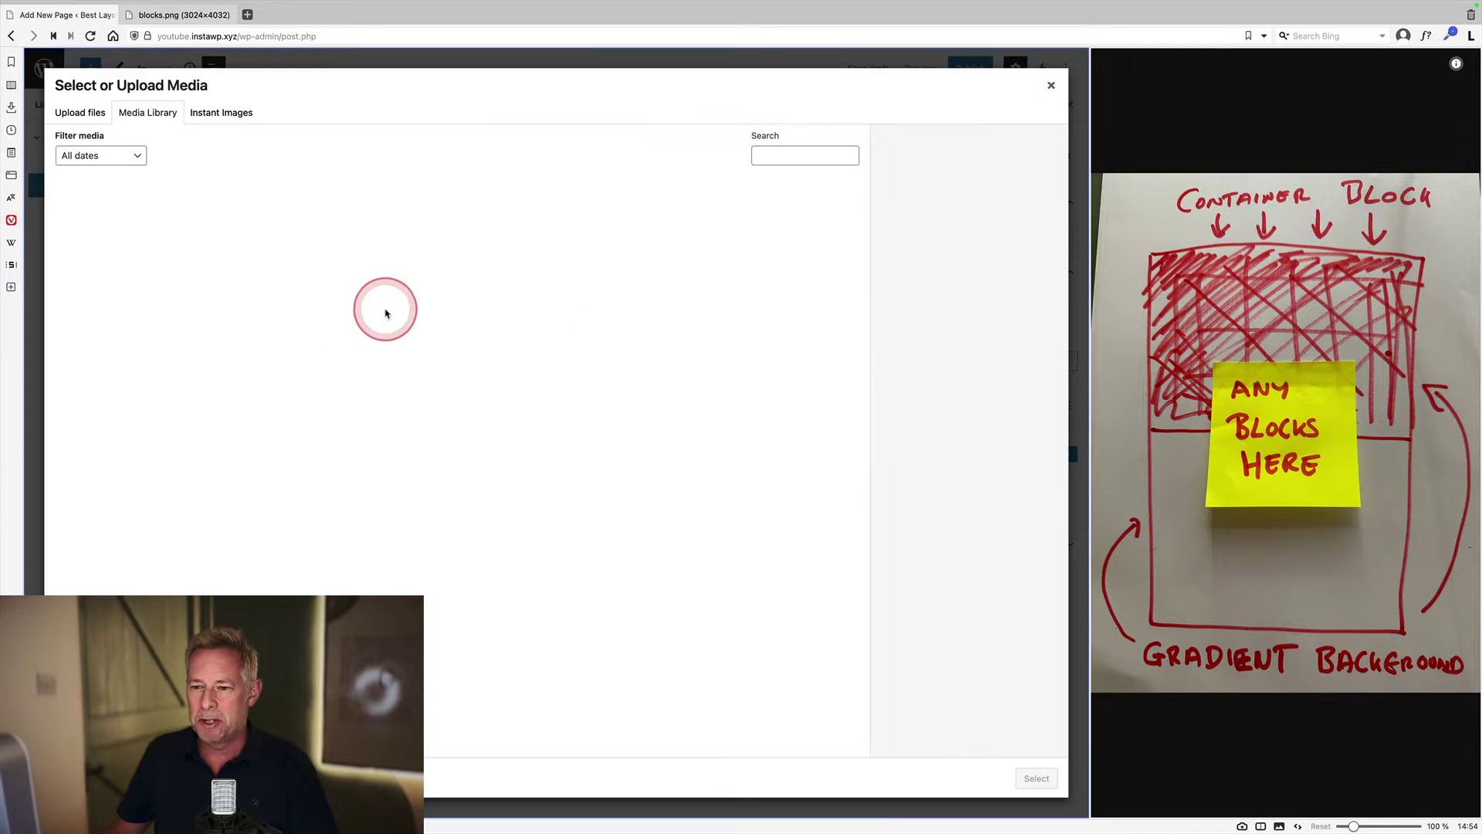
pyautogui.click(202, 258)
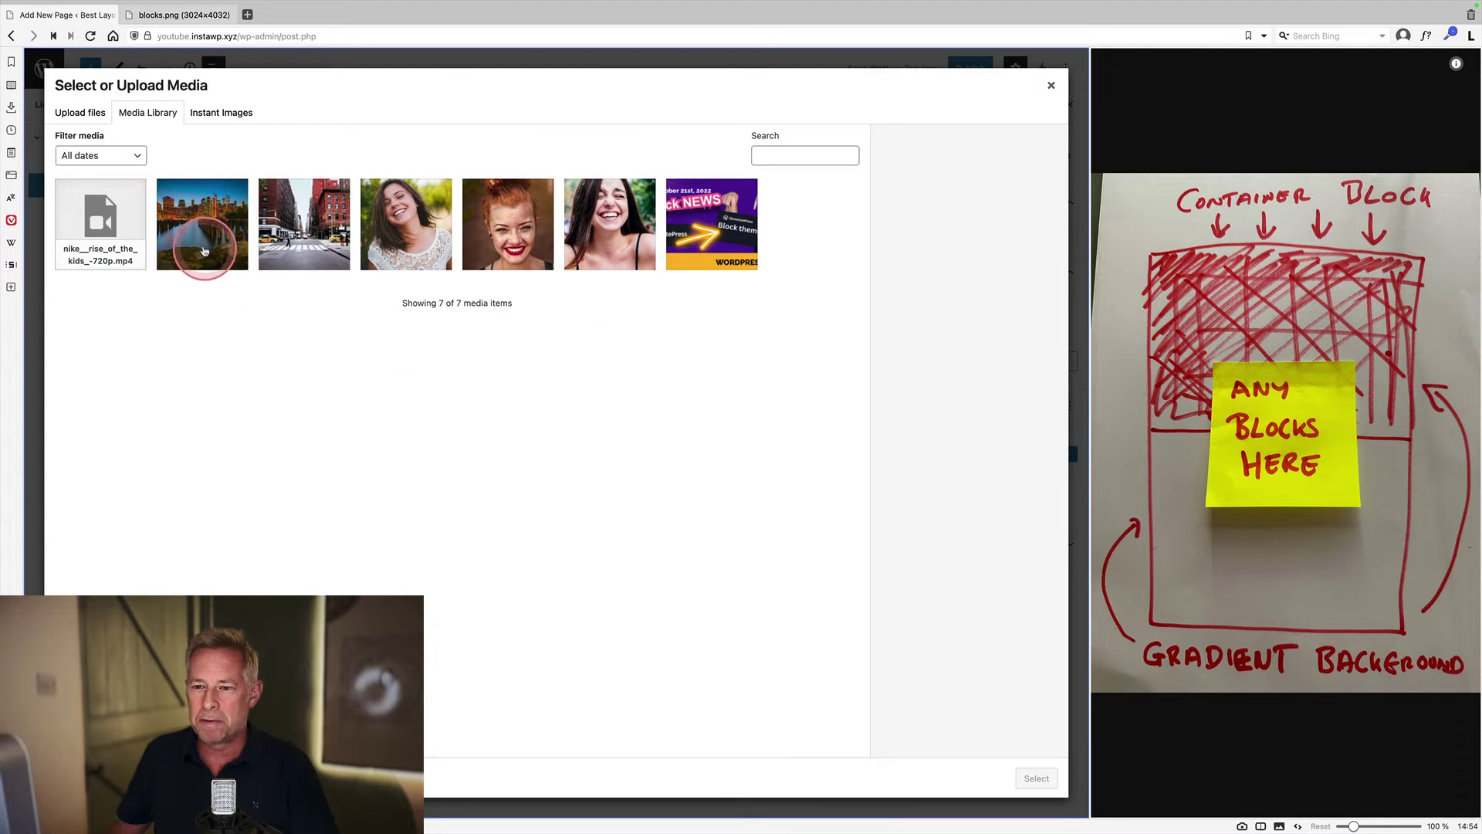
pyautogui.click(279, 257)
pyautogui.click(1036, 778)
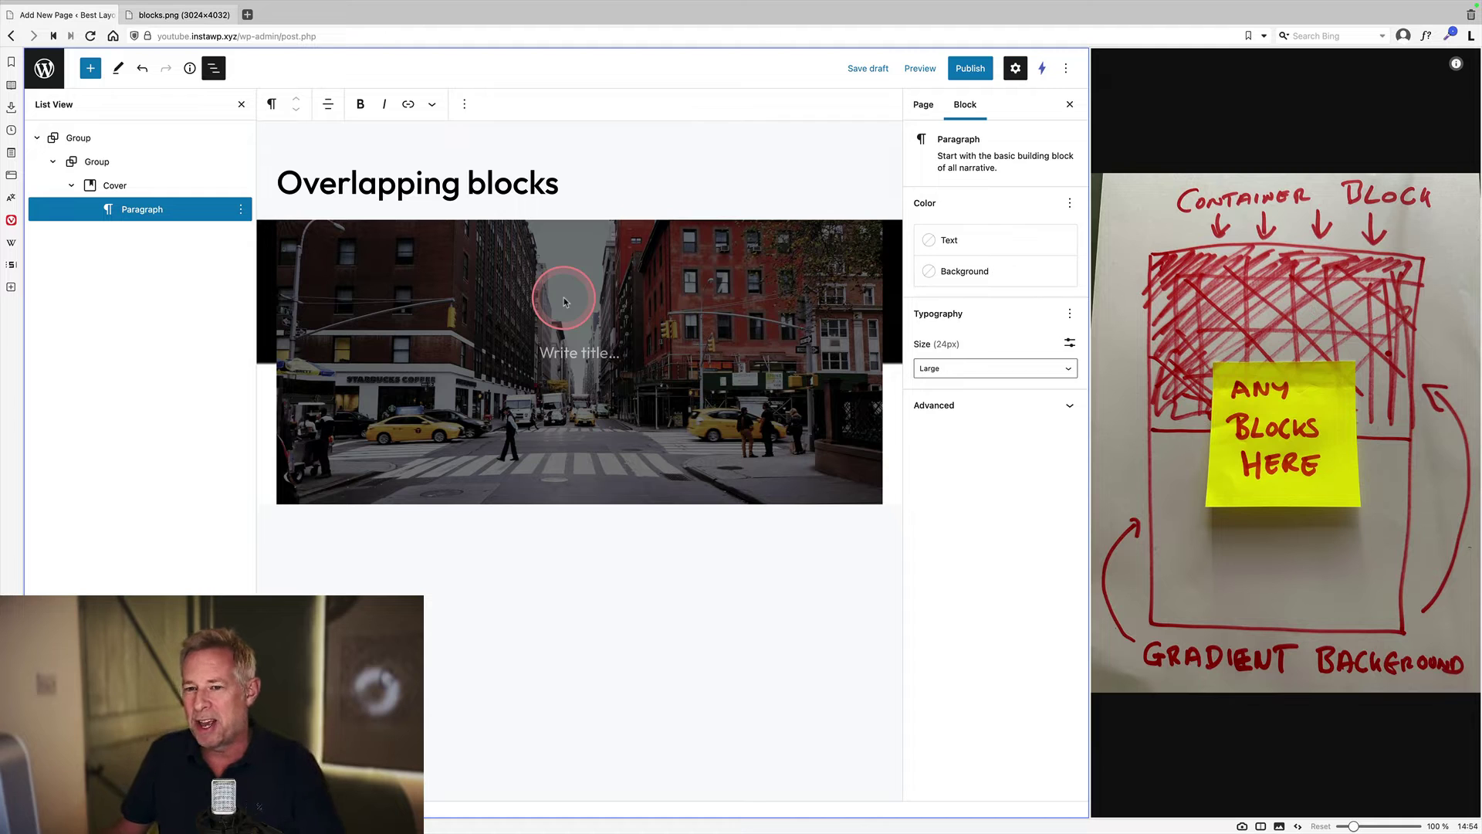
# Set the content width of the inner Group block to 750 px
pyautogui.click(99, 162)
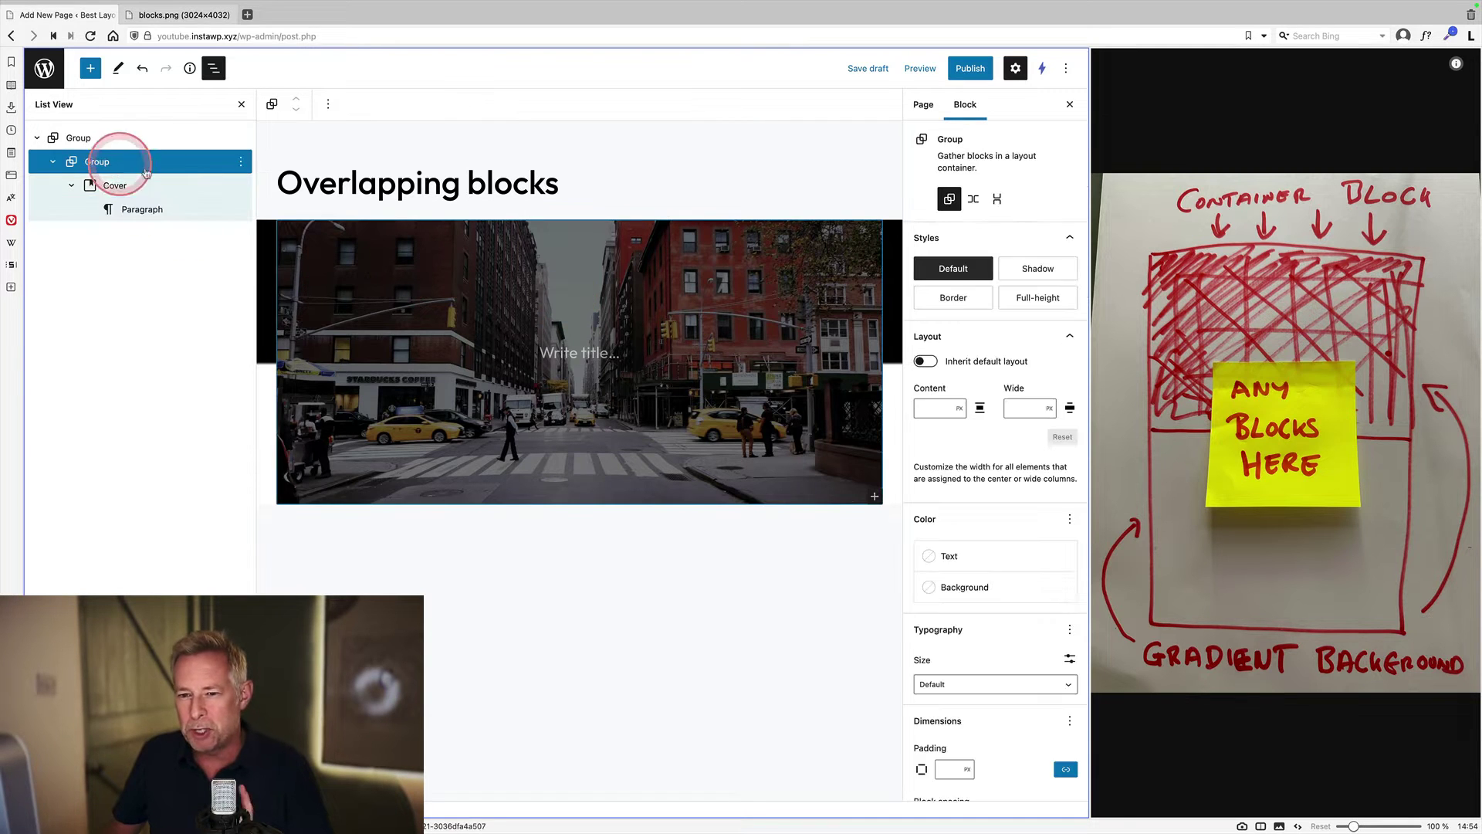
pyautogui.click(944, 407)
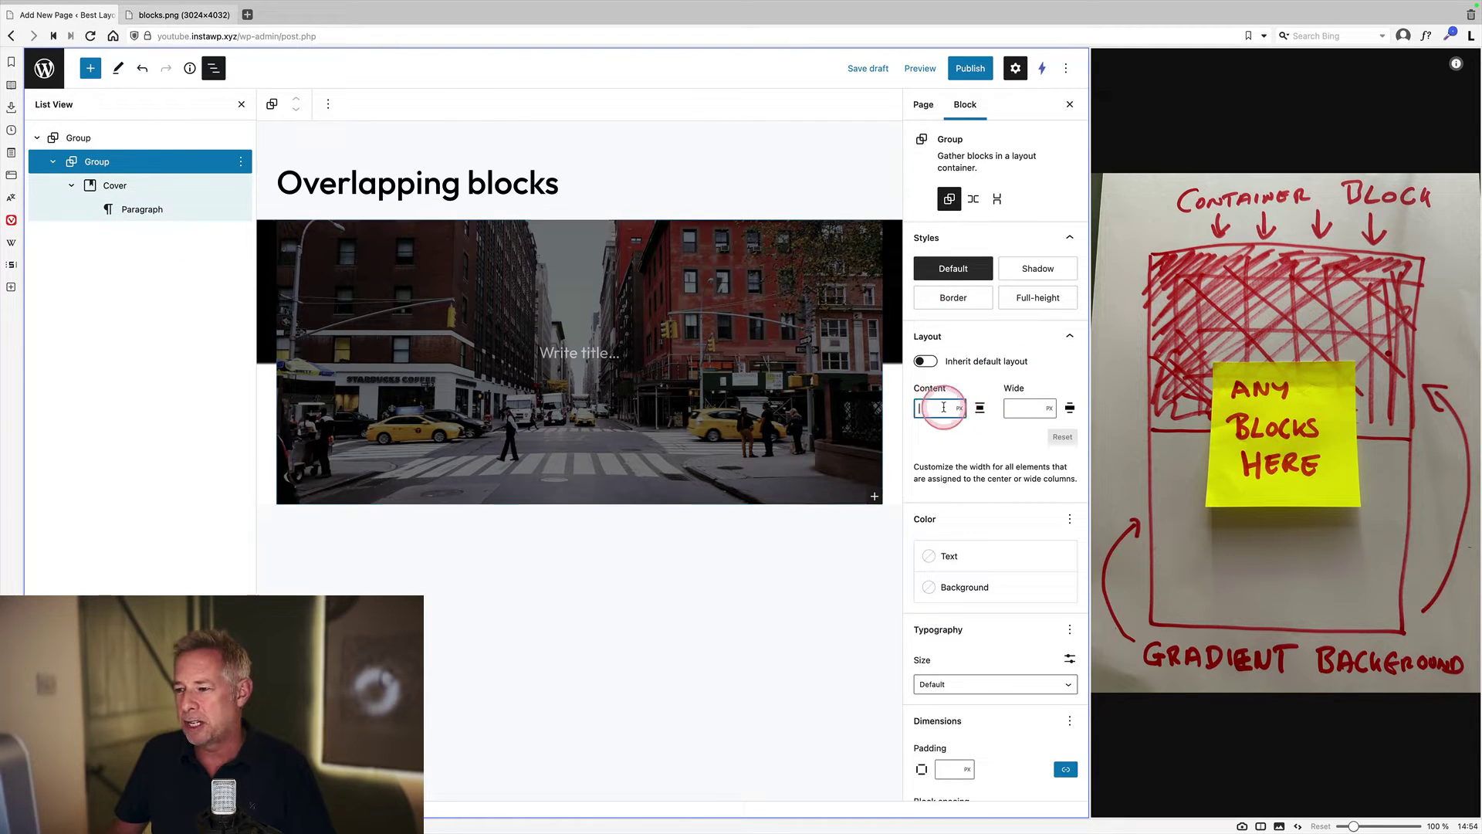
pyautogui.write('750')
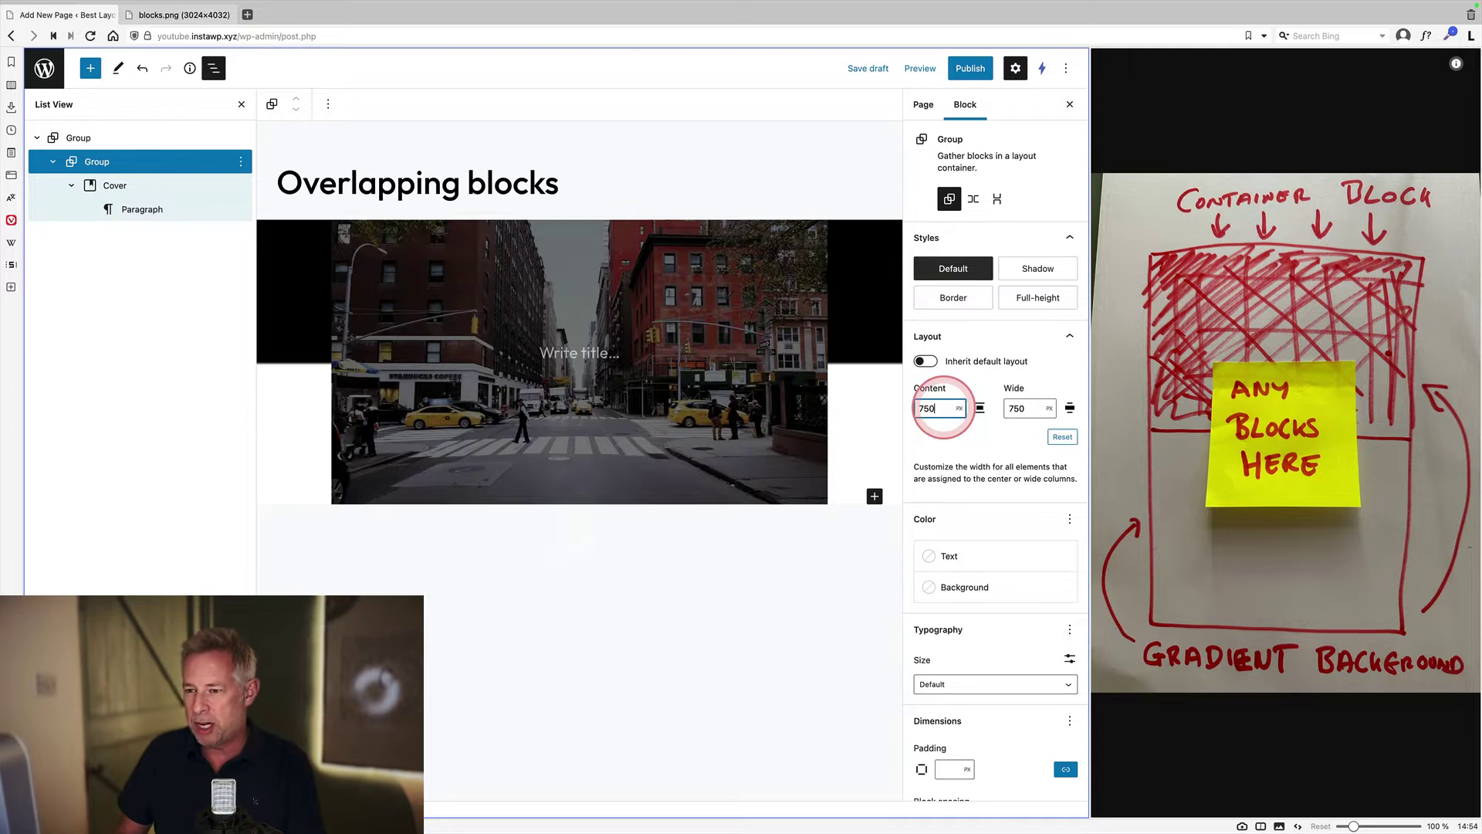
# Try a content width of 500 px on the inner Group, and return it to 750 px
pyautogui.click(958, 409)
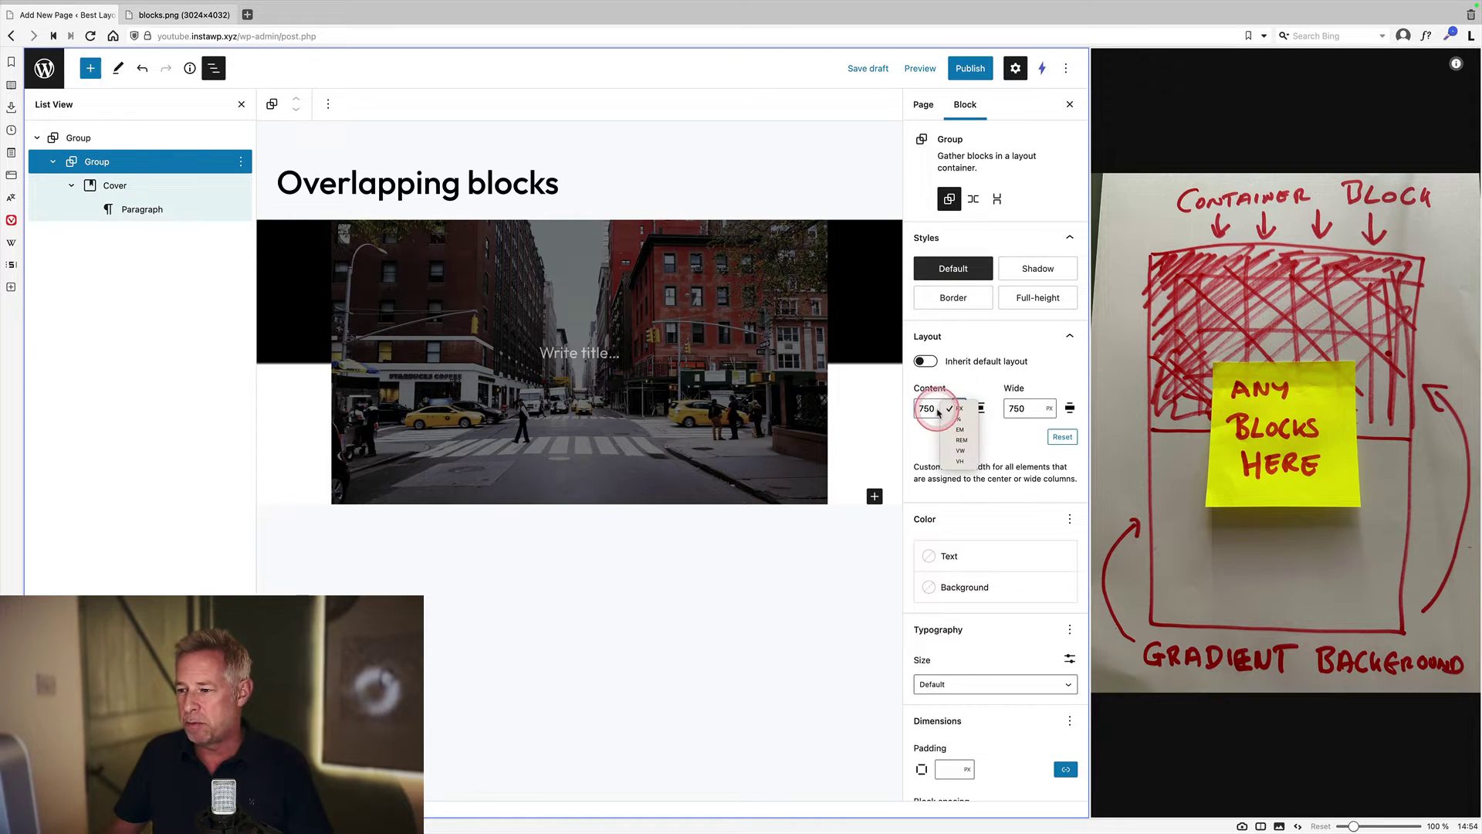
pyautogui.click(933, 410)
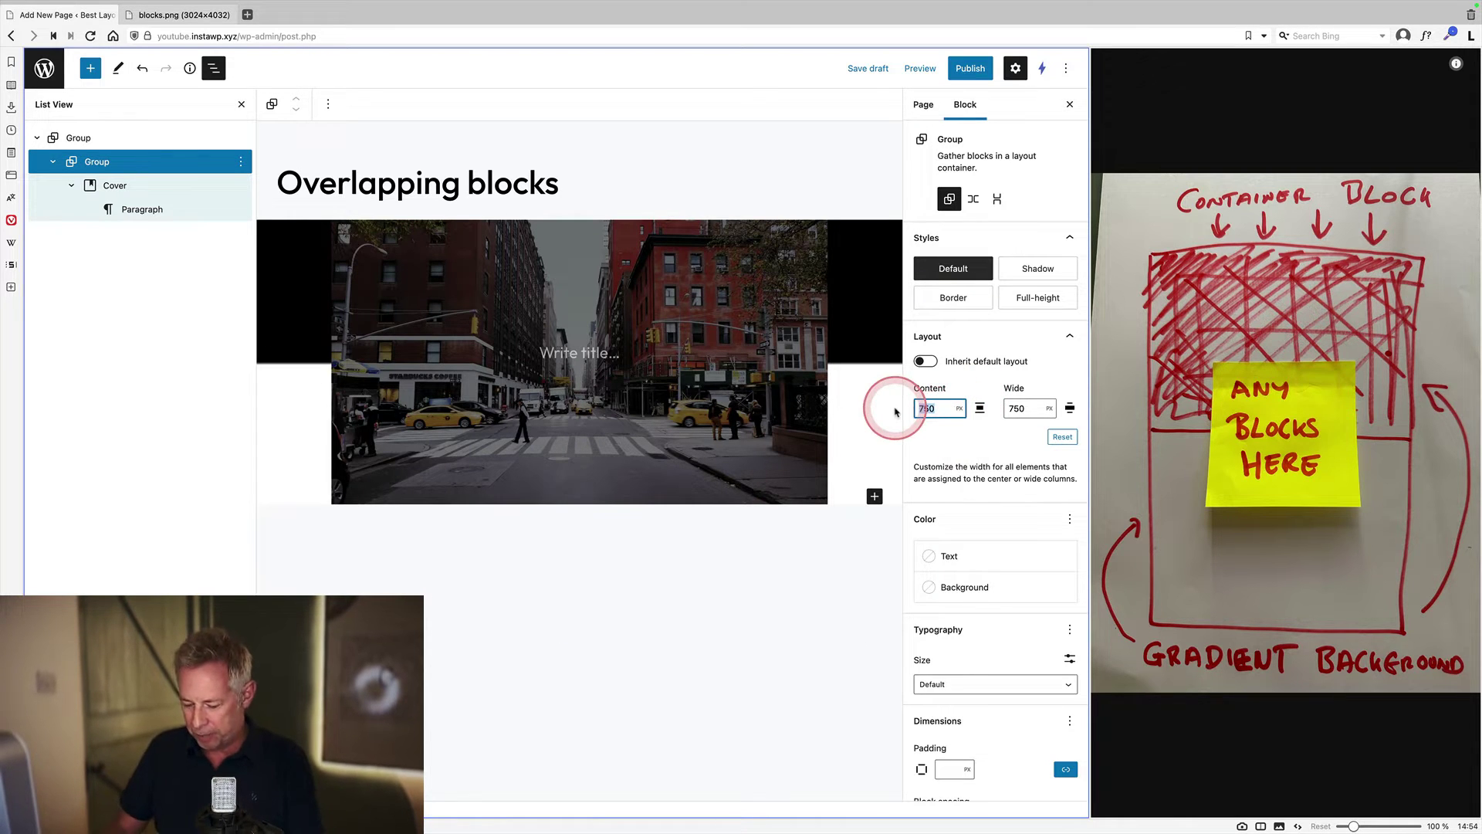
pyautogui.write('500')
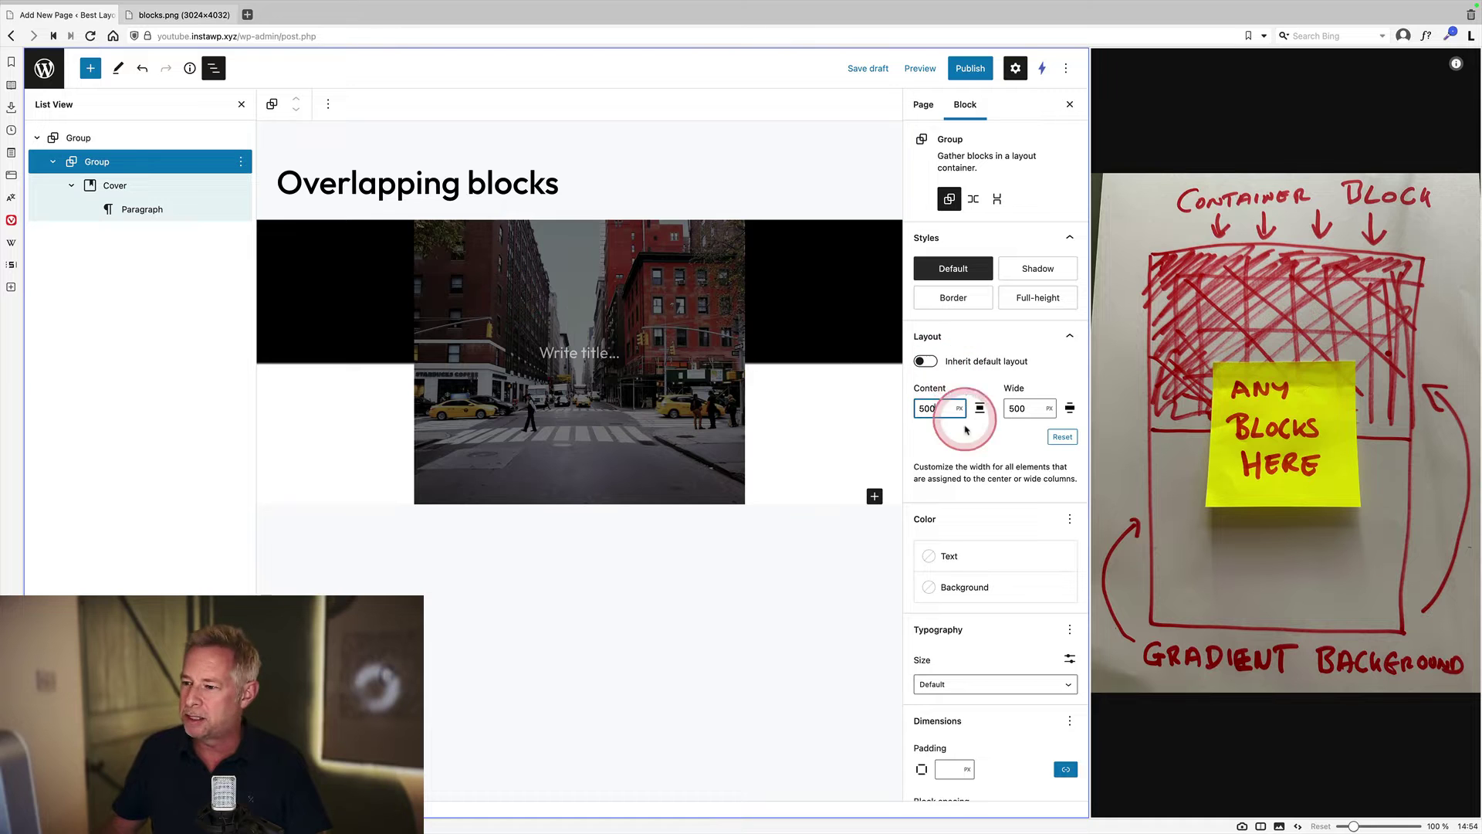
pyautogui.write('750')
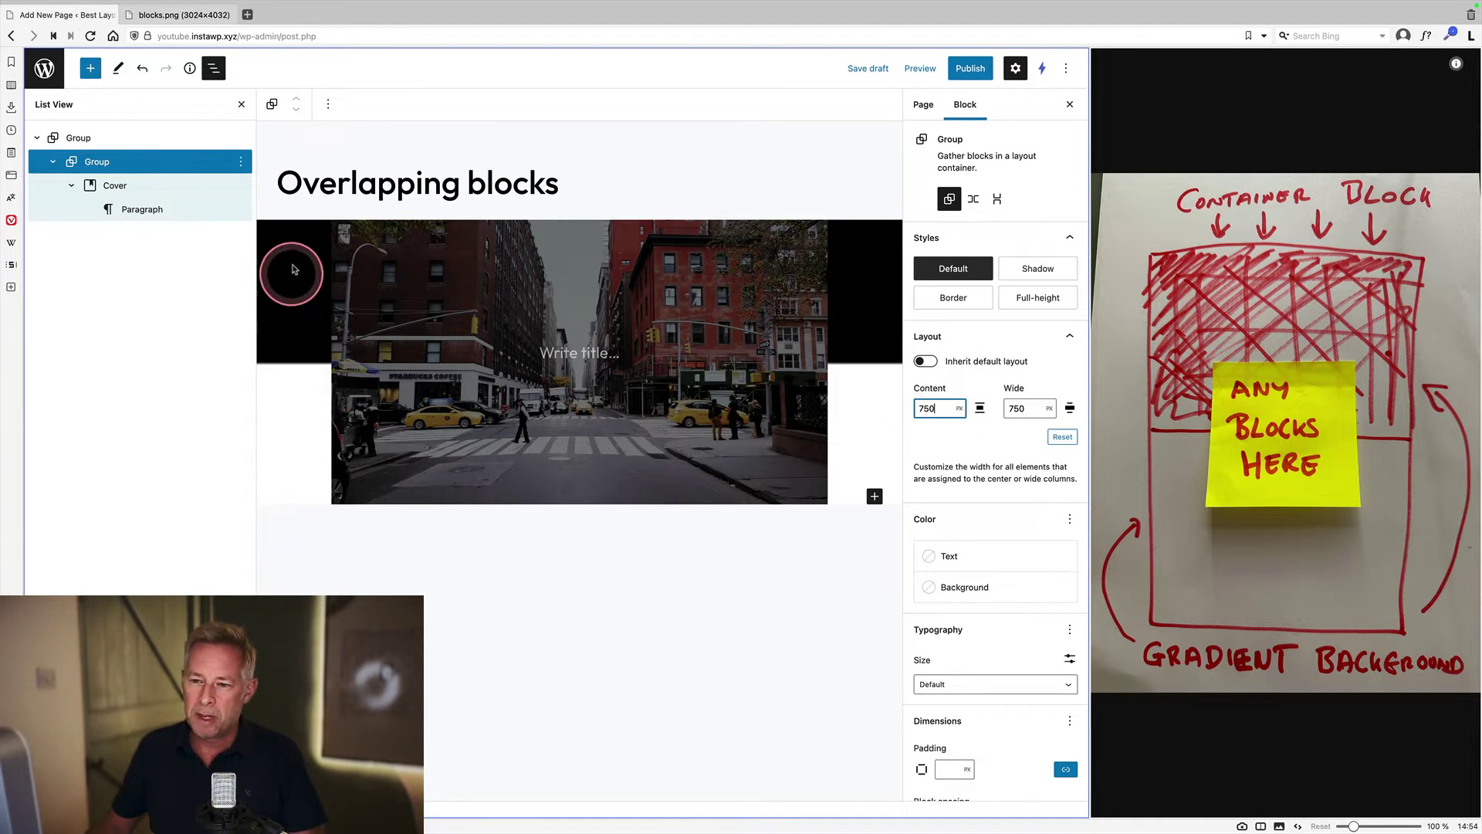
# Insert an empty block after the outer Group and move it inside that Group, above the inner Group
pyautogui.click(180, 147)
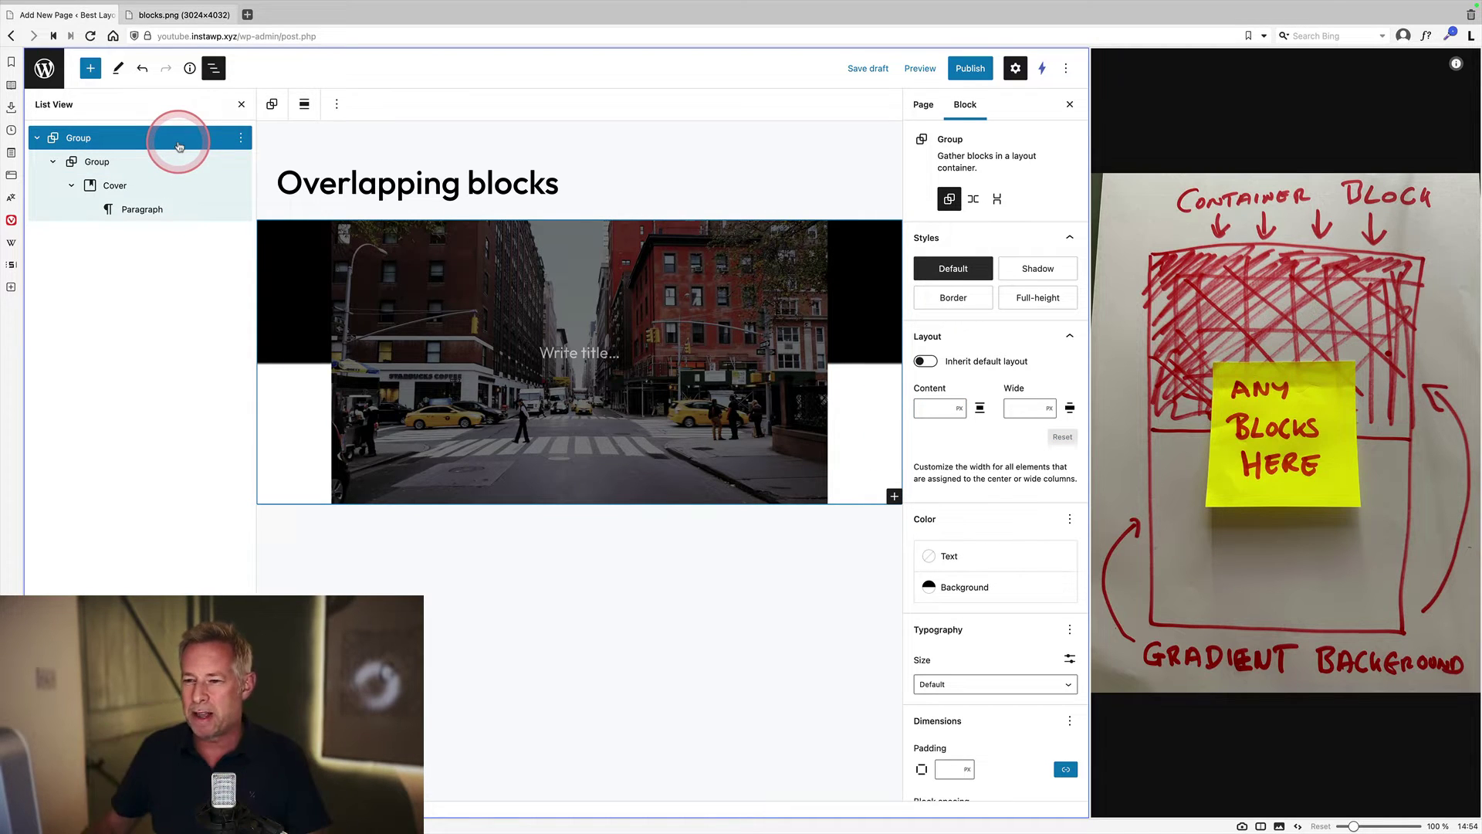
pyautogui.click(241, 139)
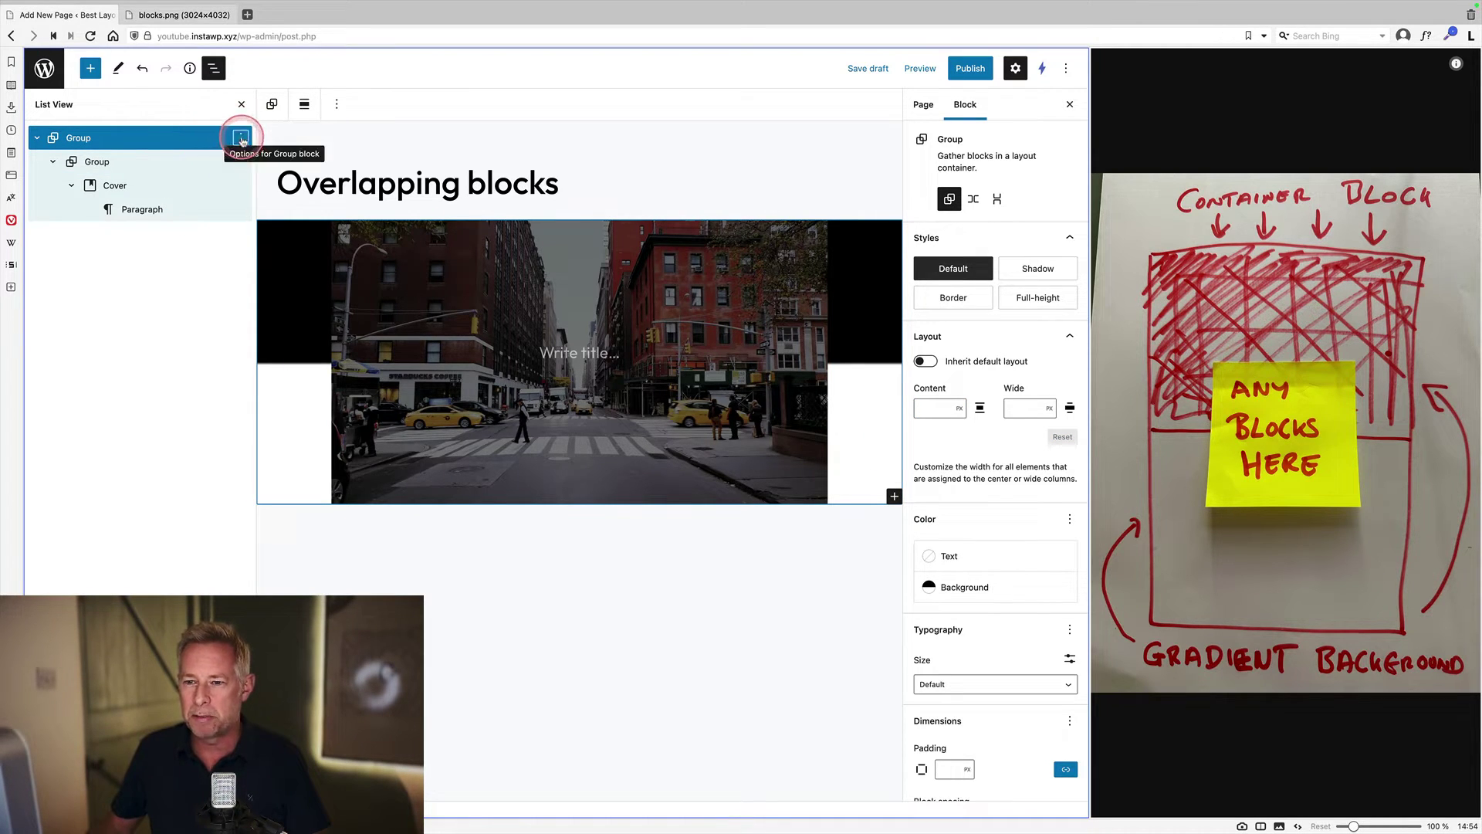
pyautogui.click(278, 268)
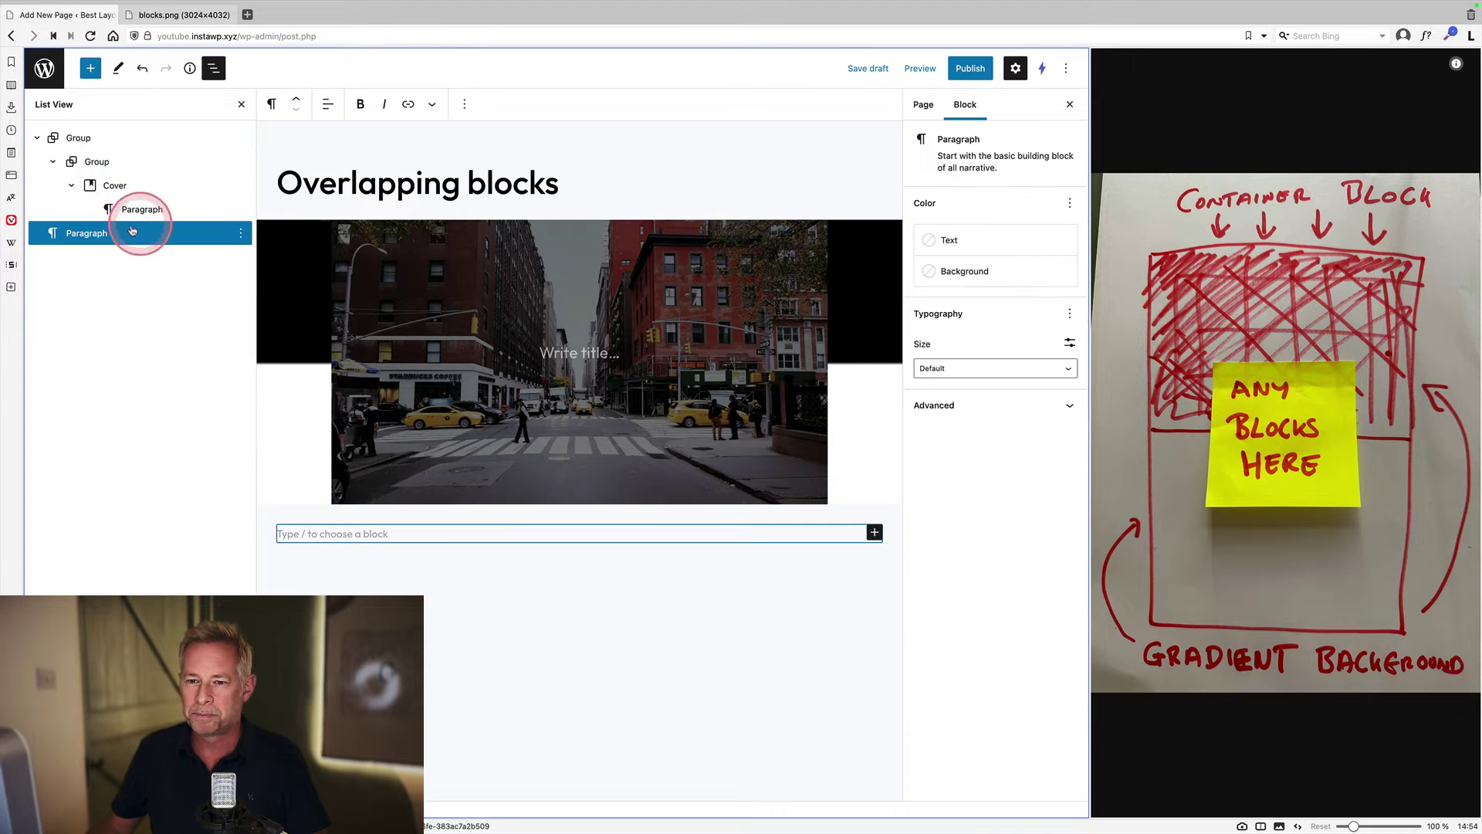
pyautogui.click(89, 235)
pyautogui.moveTo(89, 235); pyautogui.dragTo(149, 159)
pyautogui.click(425, 230)
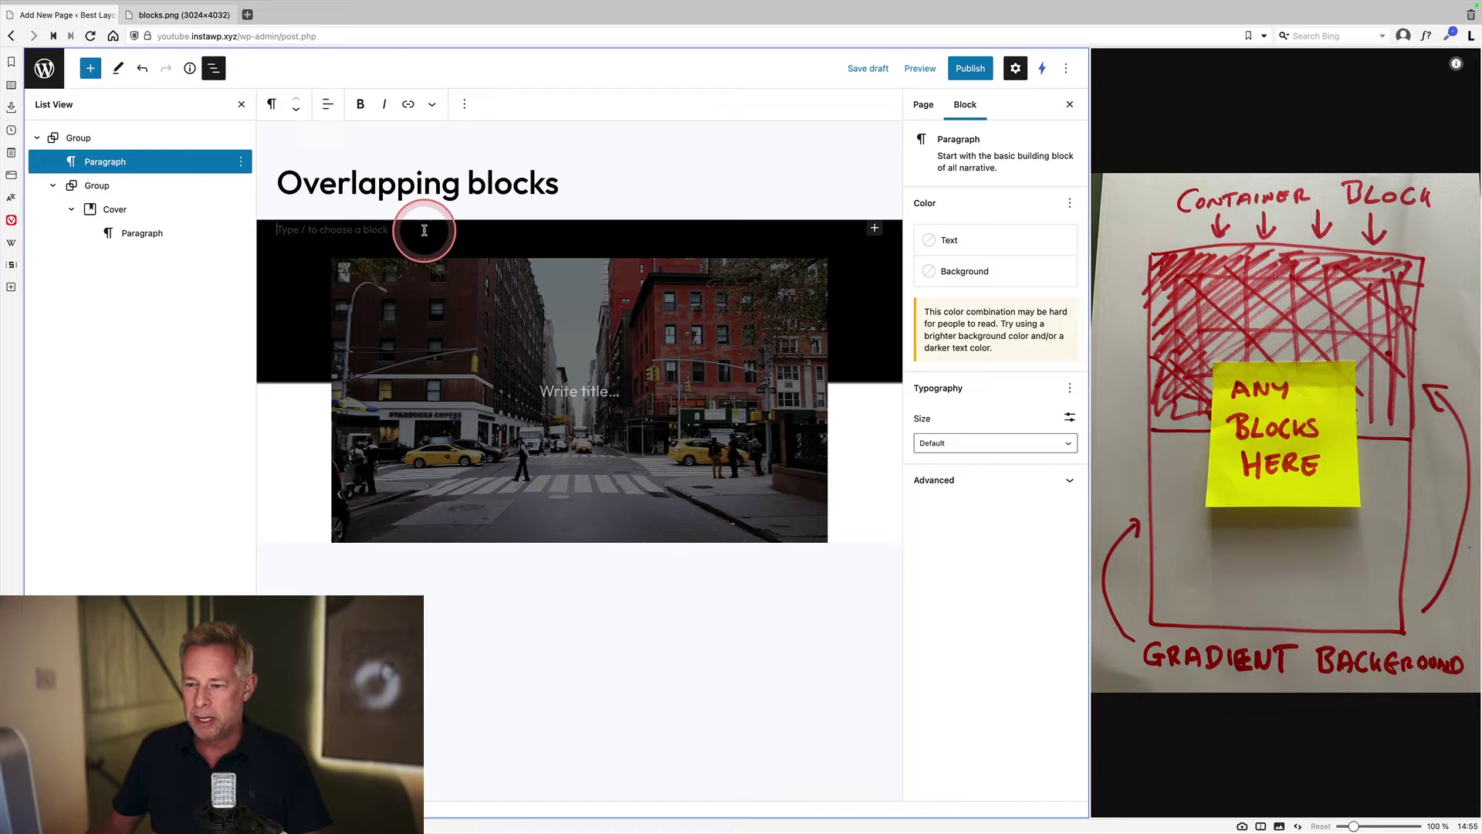
# Turn the empty block above the inner Group into a Spacer and shrink its height to about 41 px
pyautogui.write('/sp')
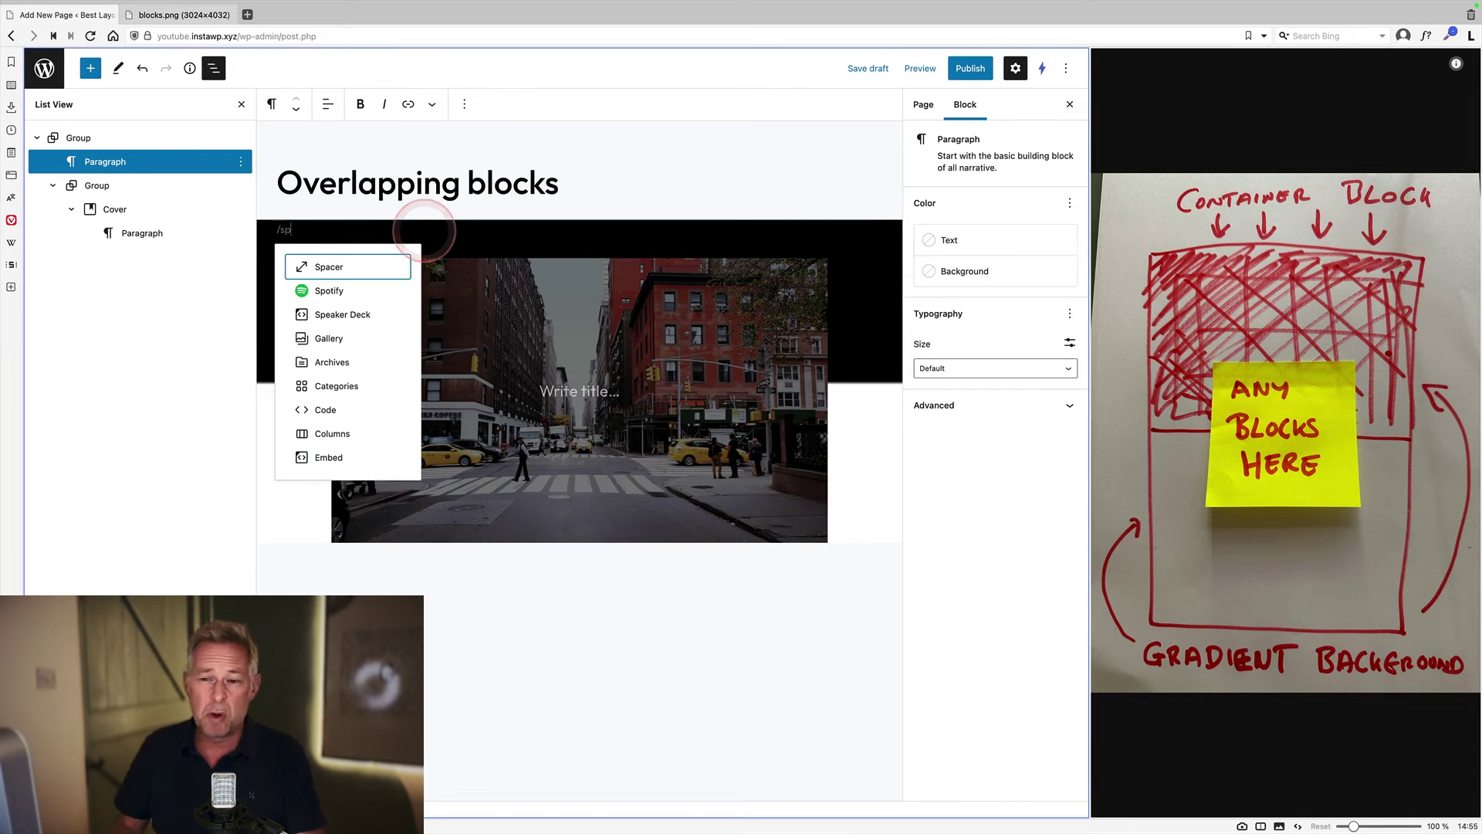
pyautogui.press('Return')
pyautogui.moveTo(582, 283); pyautogui.dragTo(592, 242)
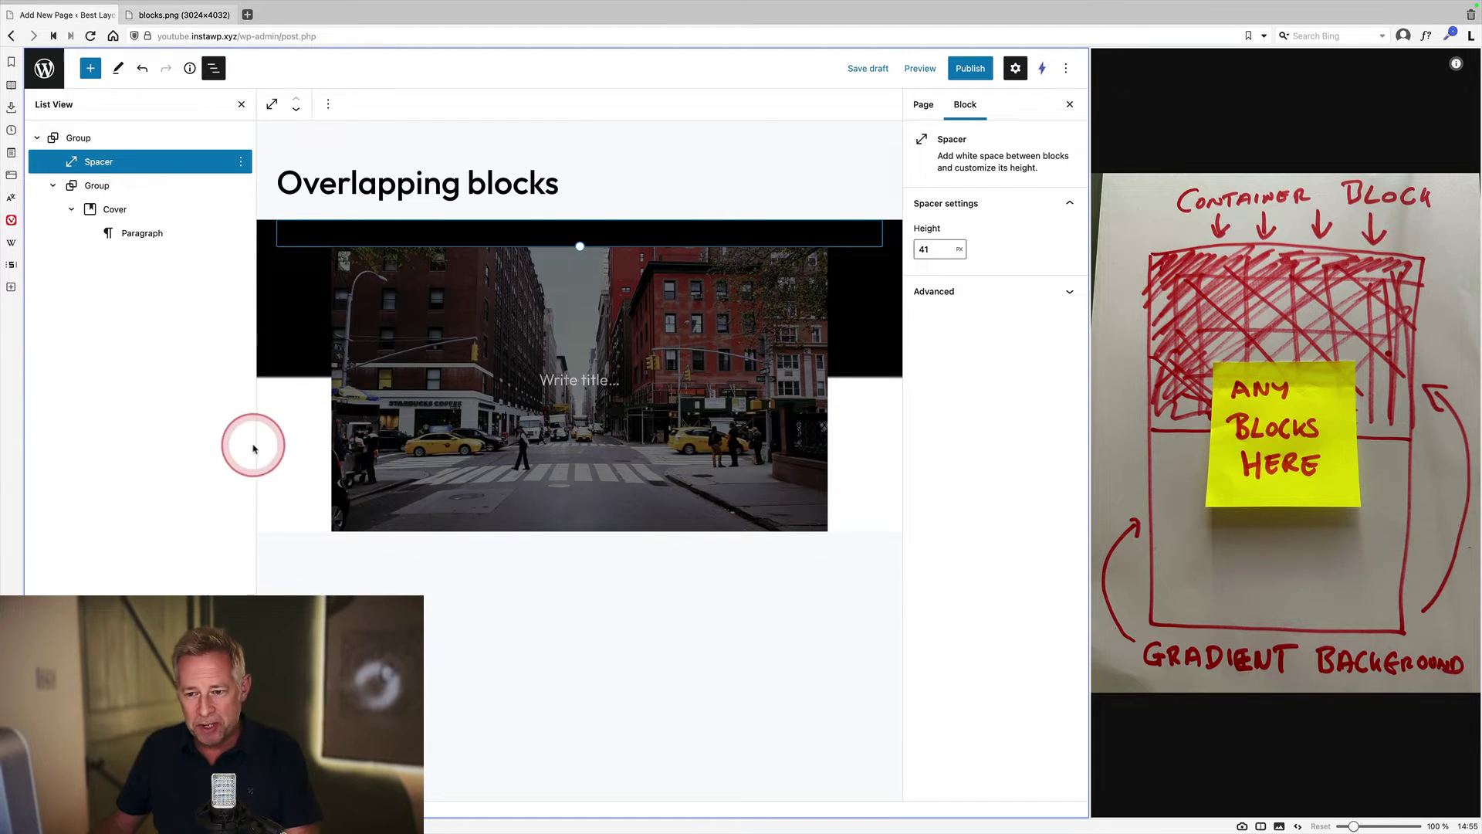
# Shift the outer Group's background gradient stop further towards the white end to lower the black-to-white edge
pyautogui.click(121, 144)
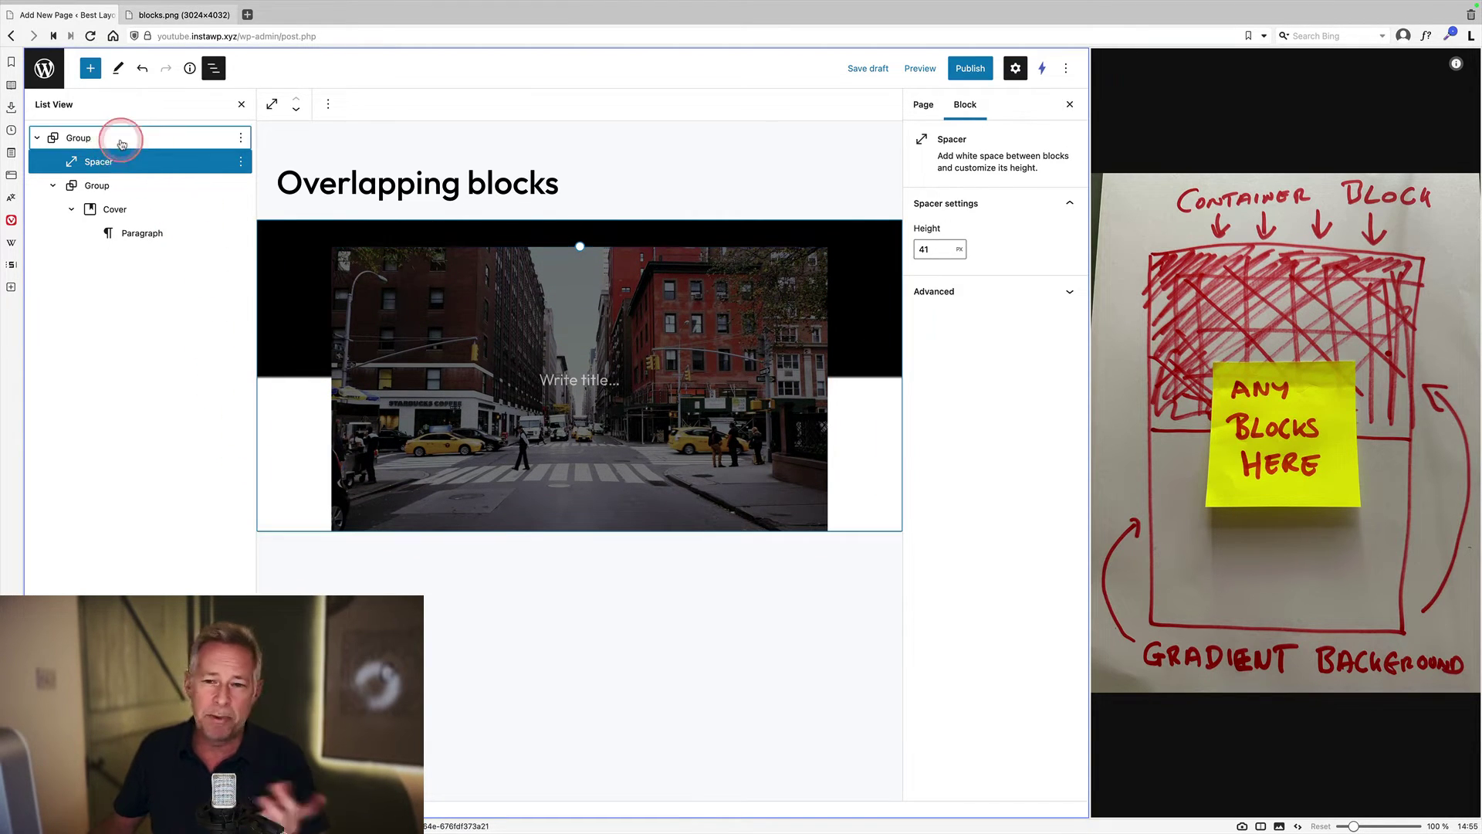
pyautogui.click(974, 591)
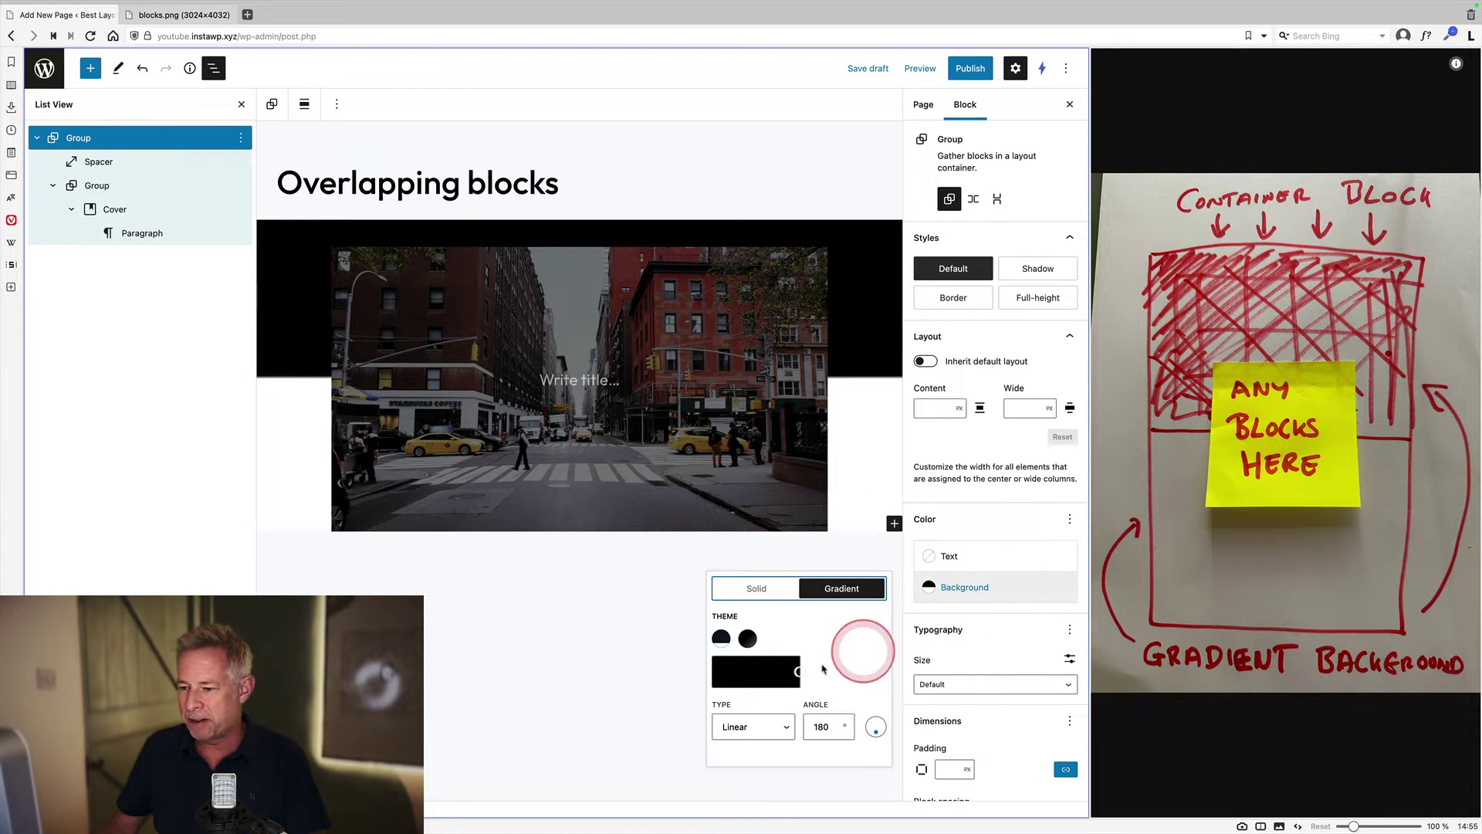
pyautogui.moveTo(799, 672); pyautogui.dragTo(837, 674)
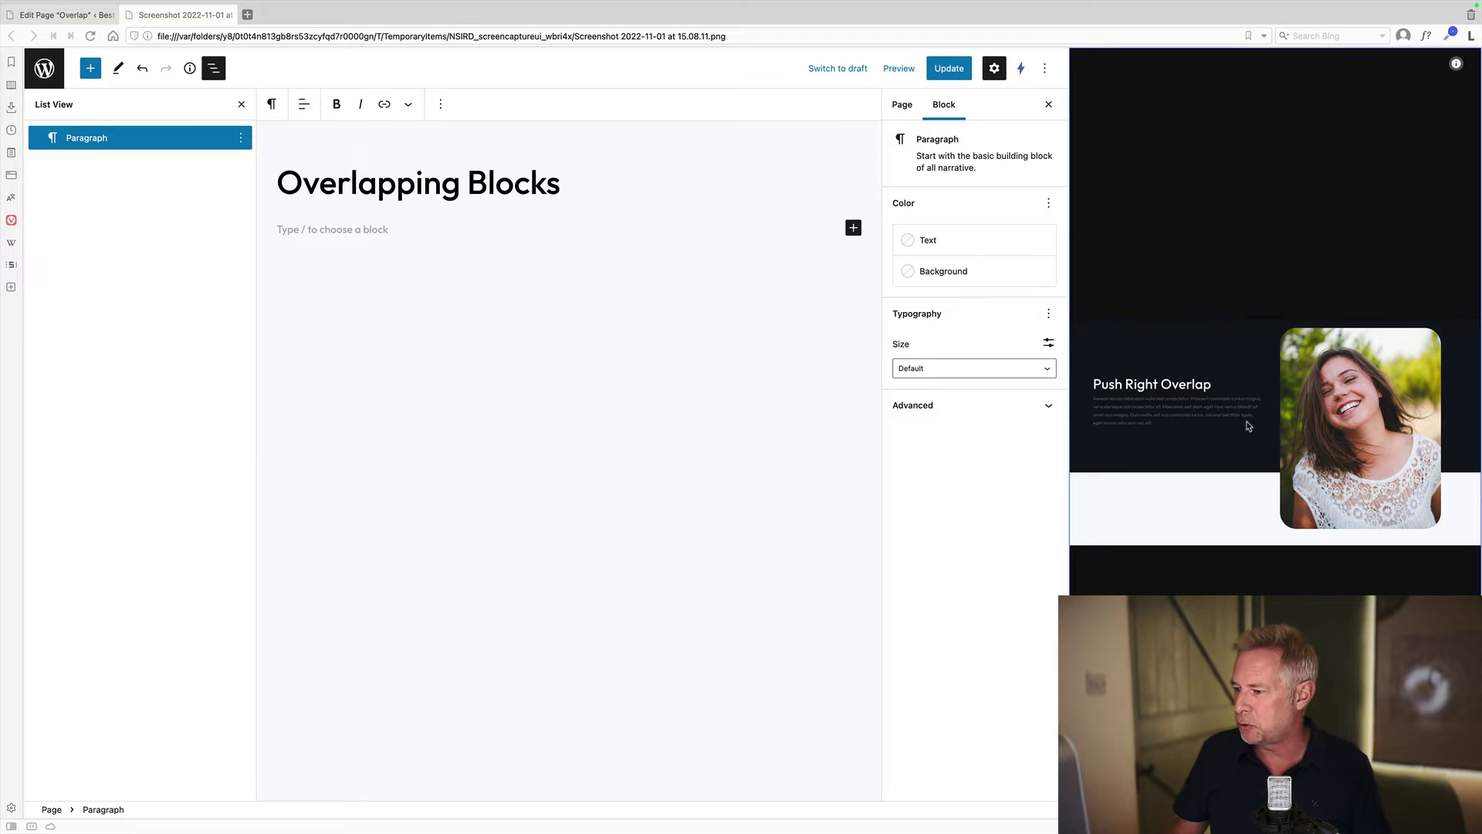
# Insert a Group block in the empty paragraph of the Overlapping Blocks page
pyautogui.click(348, 229)
pyautogui.write('/group')
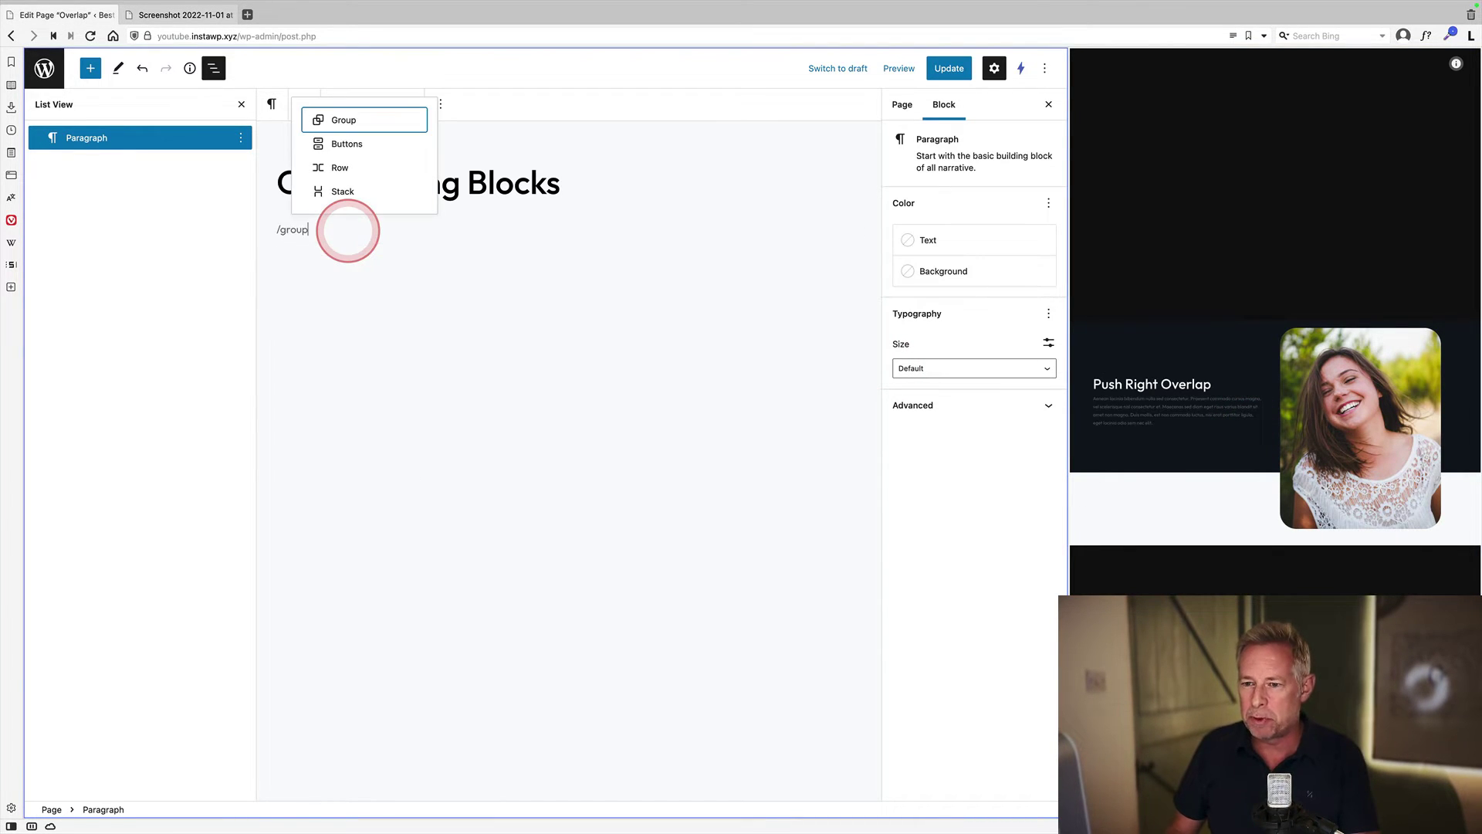
pyautogui.press('Return')
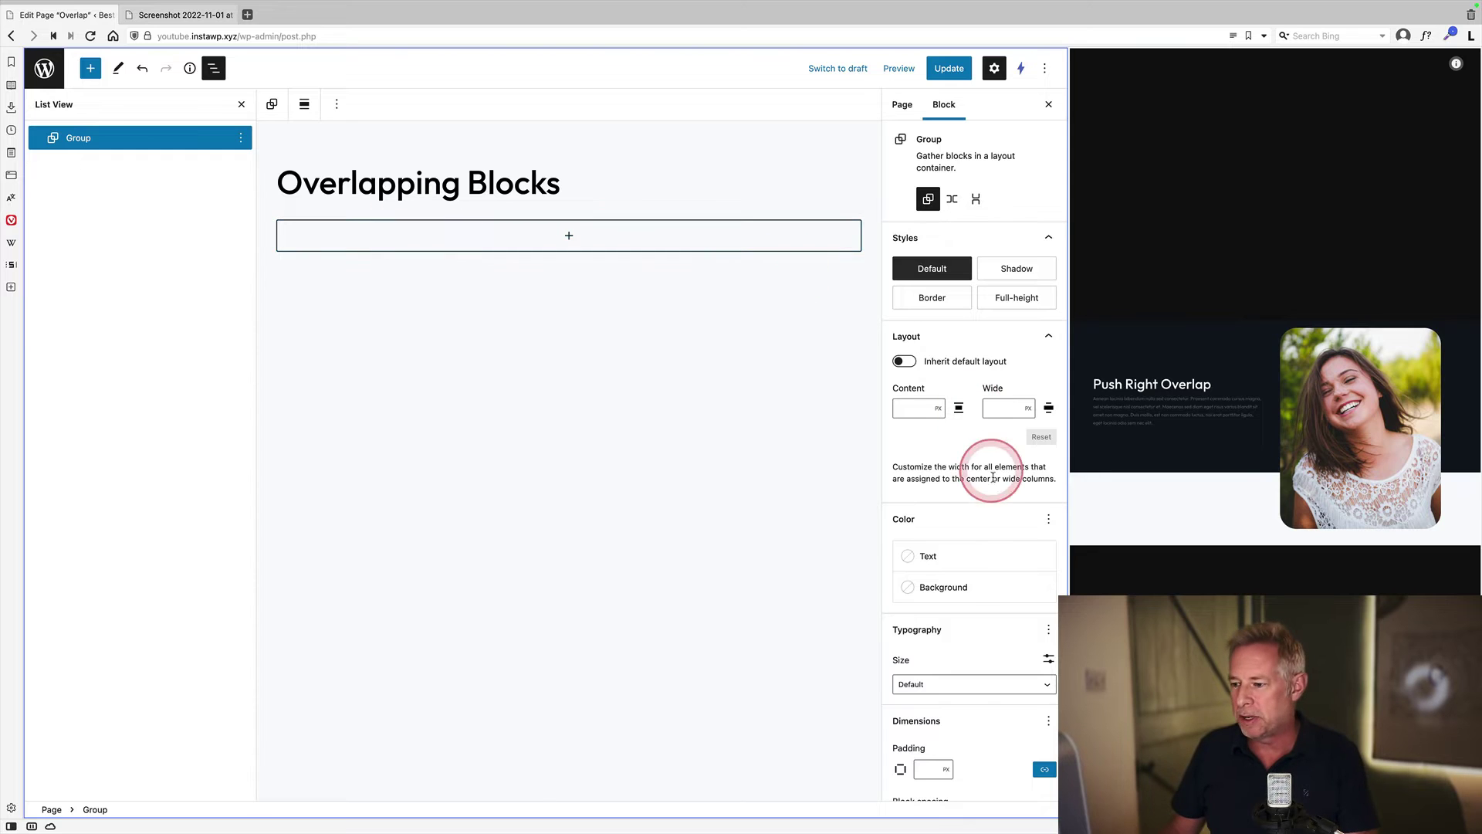
# Give the Group a linear gradient background with black (#000000) as the first stop and near-white as the last
pyautogui.click(992, 590)
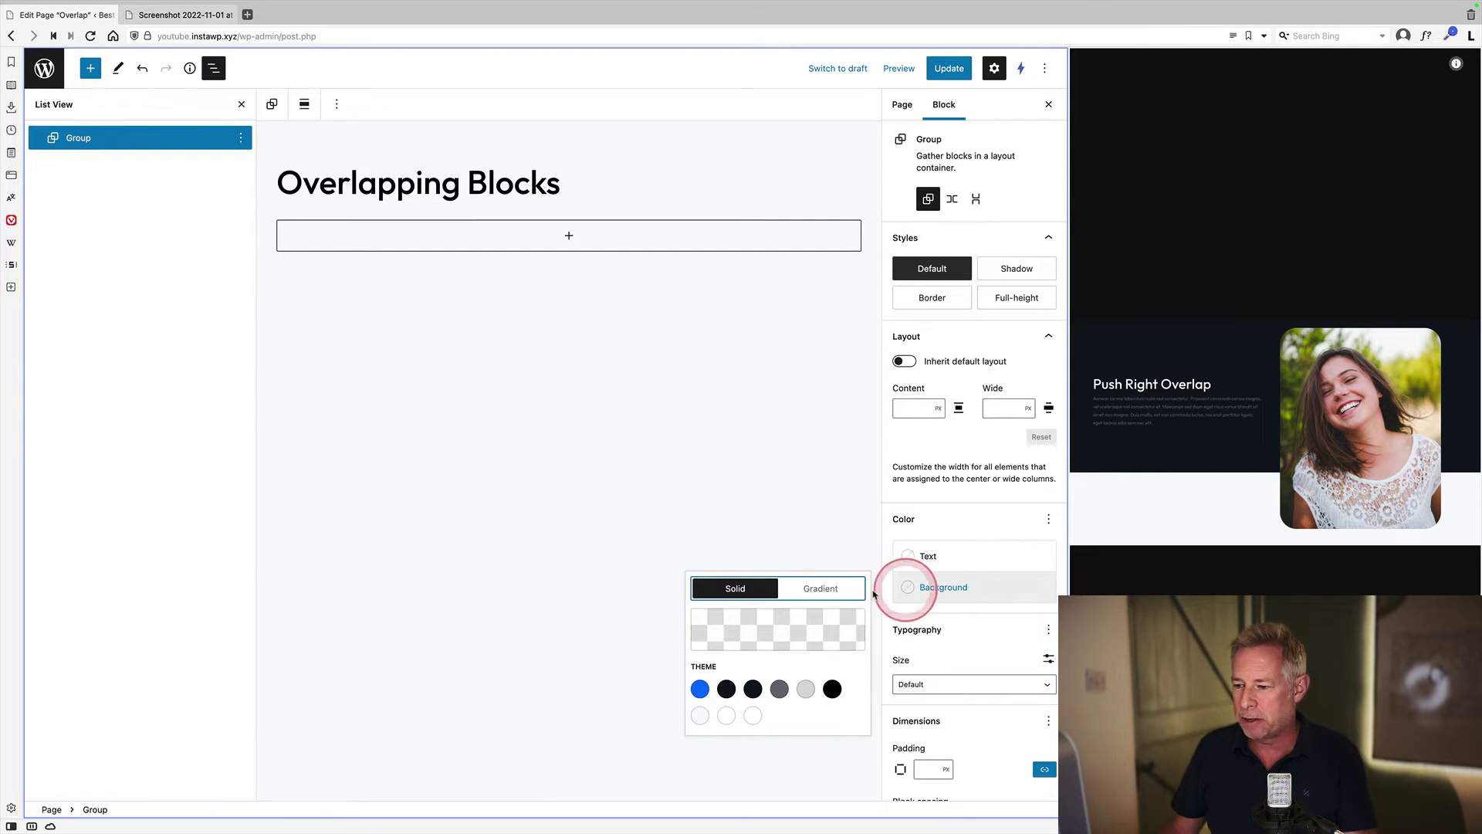
pyautogui.click(831, 594)
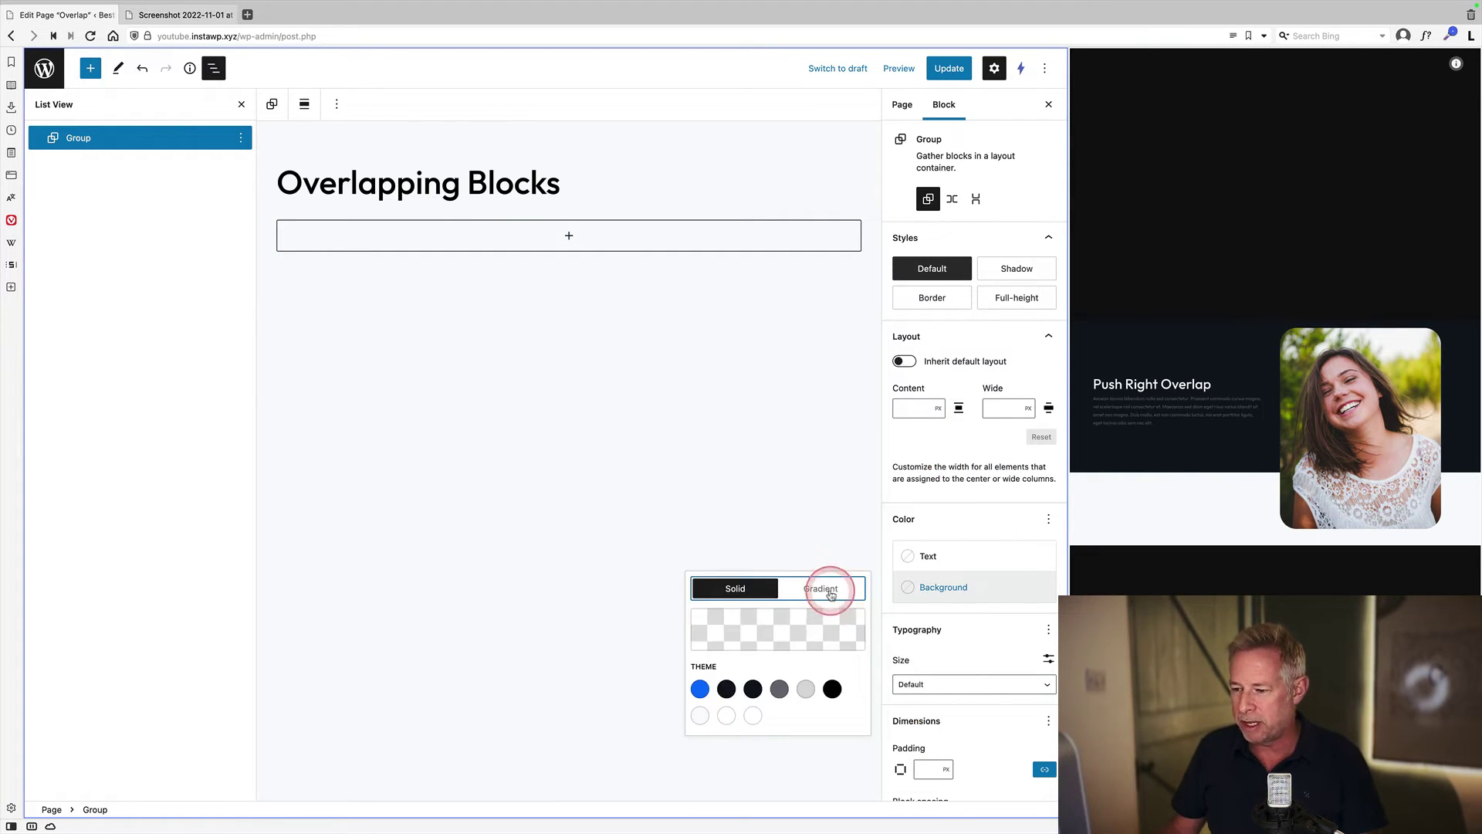
pyautogui.click(706, 670)
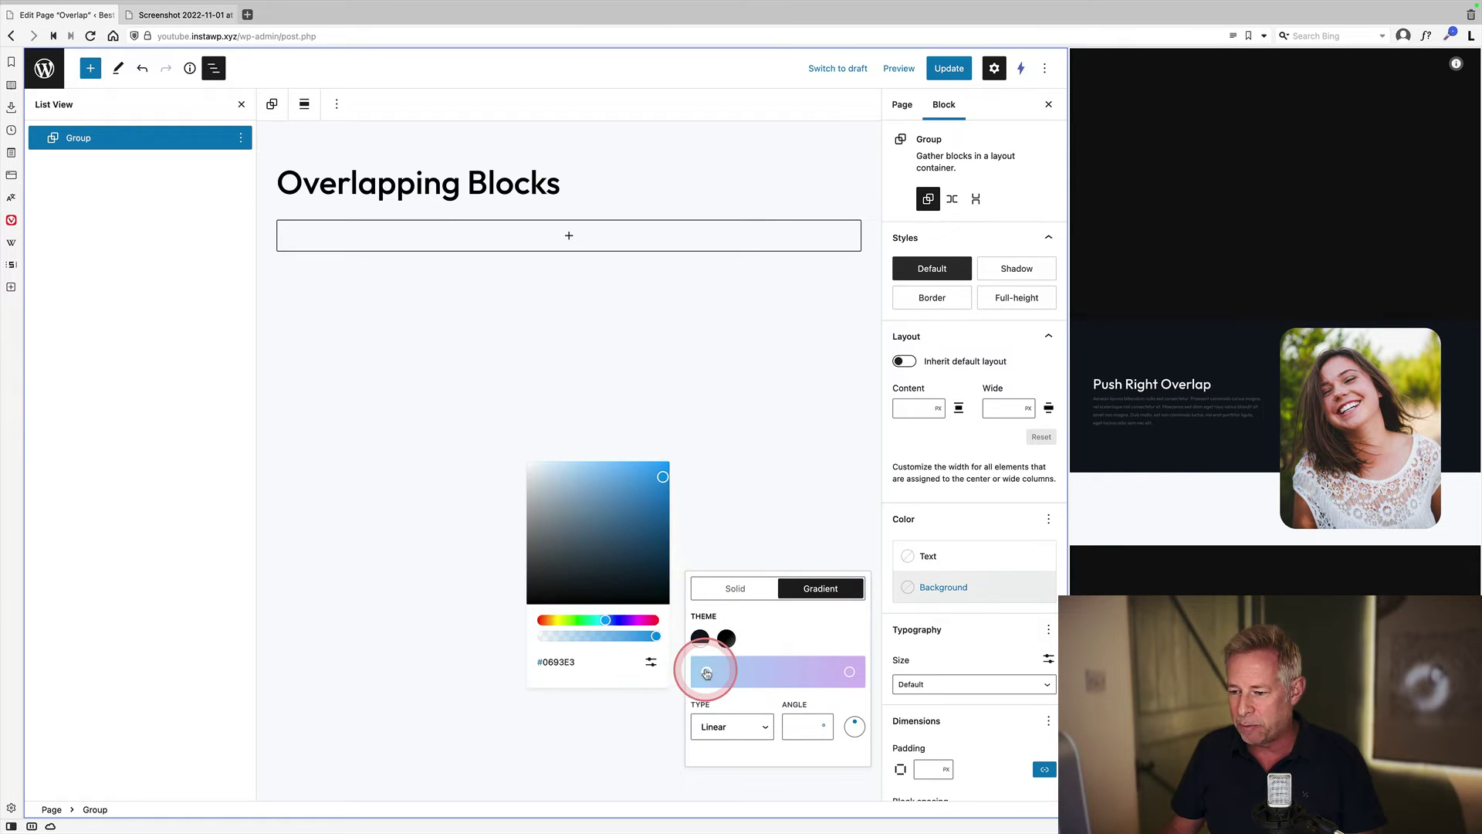
pyautogui.moveTo(613, 596); pyautogui.dragTo(522, 618)
pyautogui.click(848, 669)
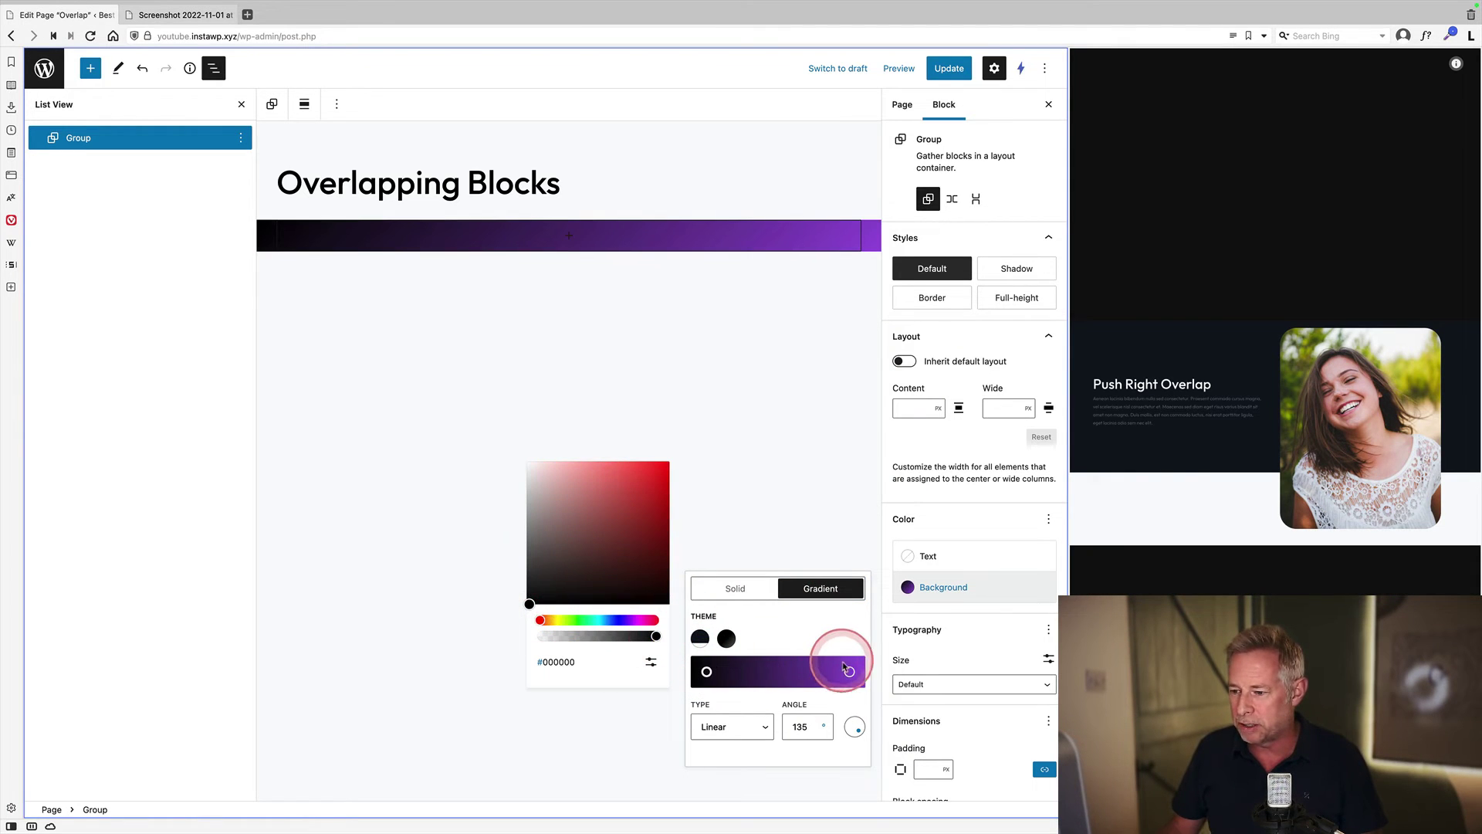
pyautogui.click(590, 502)
pyautogui.click(505, 454)
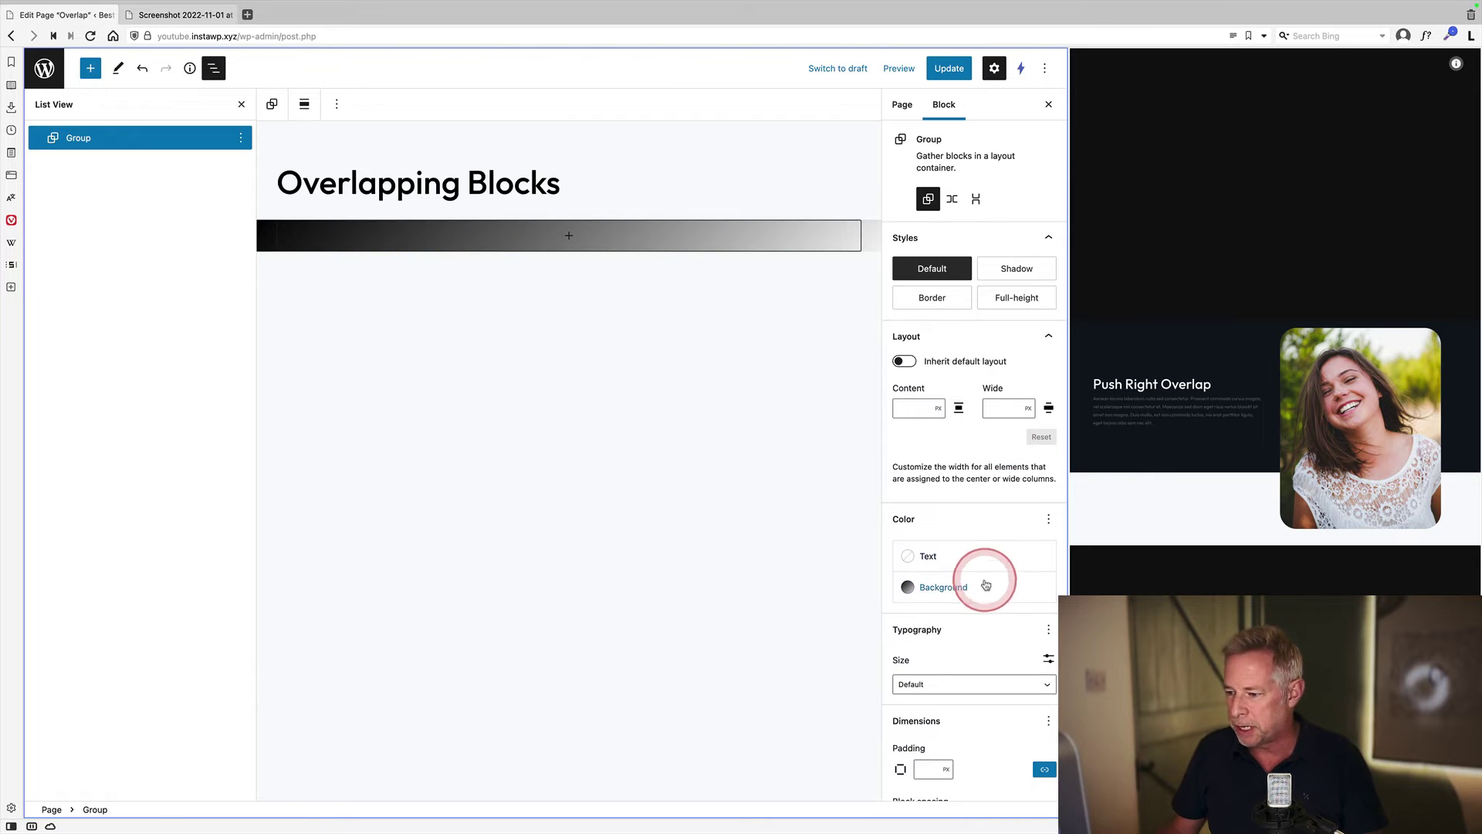
# Bring the two gradient stops together around two-thirds along for a hard edge, and set the gradient angle to 180 degrees
pyautogui.click(957, 588)
pyautogui.moveTo(848, 671); pyautogui.dragTo(807, 675)
pyautogui.moveTo(707, 674); pyautogui.dragTo(803, 675)
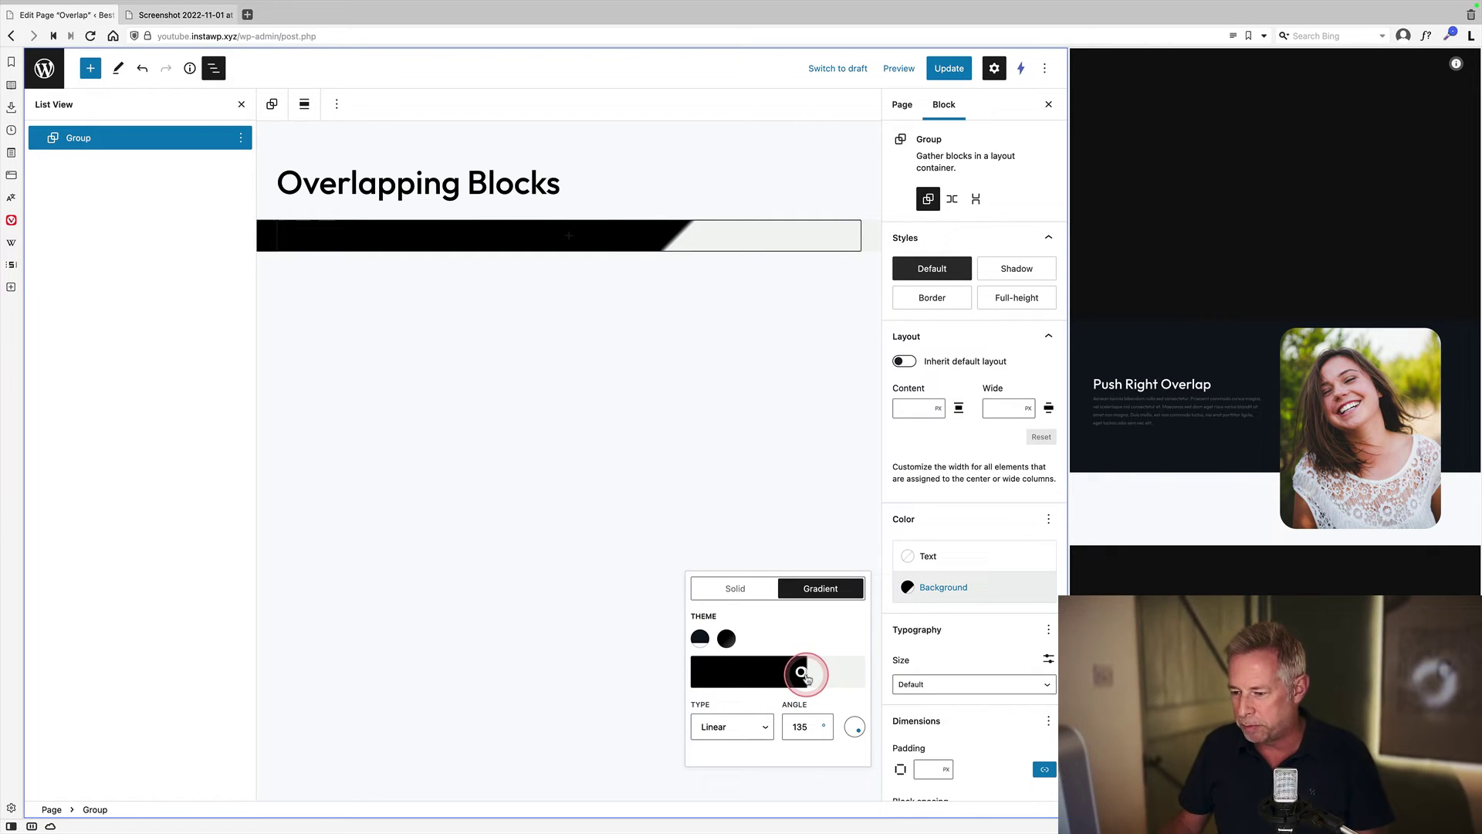
pyautogui.doubleClick(800, 727)
pyautogui.write('180')
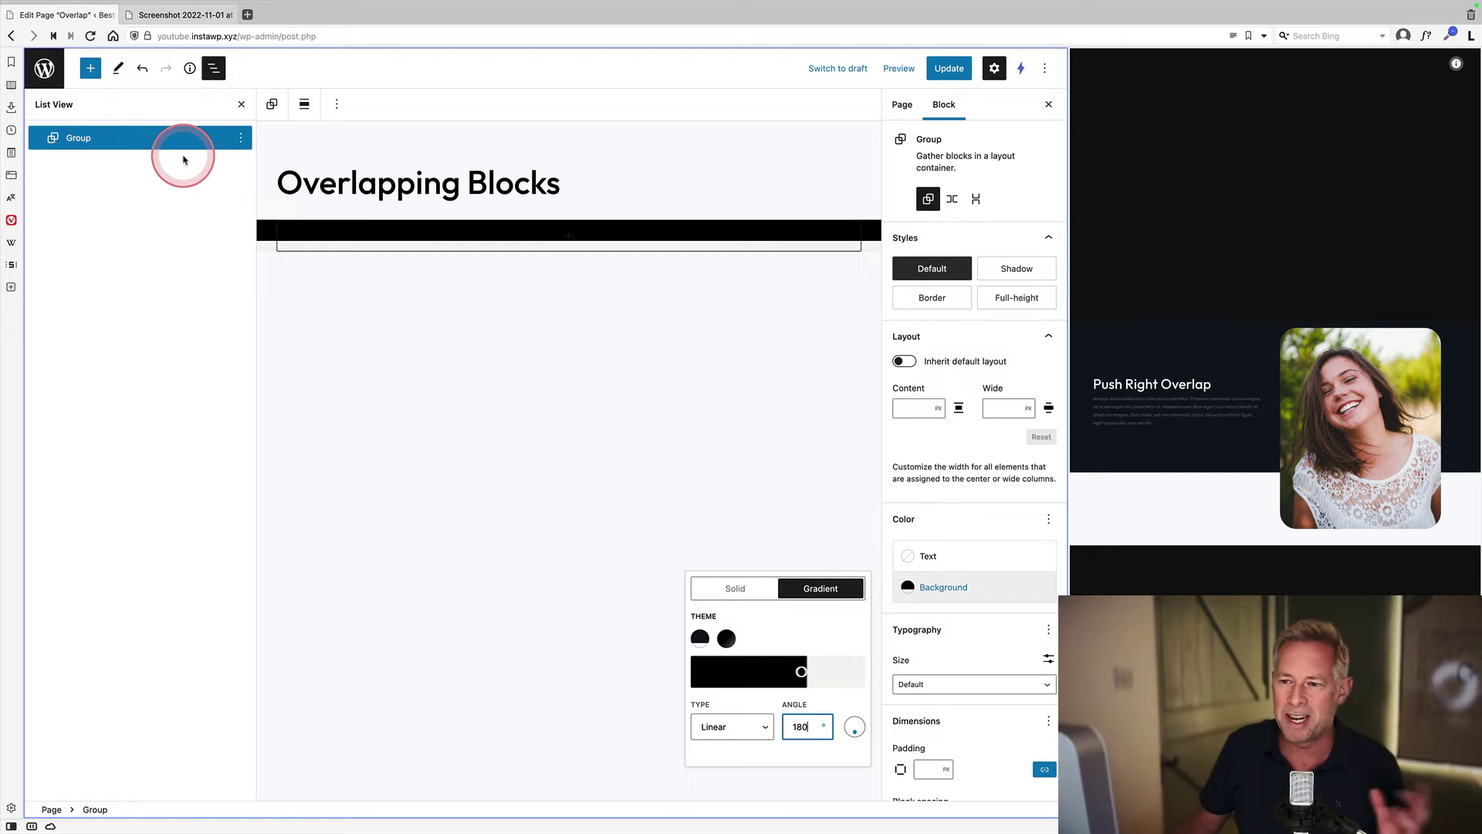
# Nest a second Group block inside the gradient Group
pyautogui.click(568, 234)
pyautogui.click(569, 236)
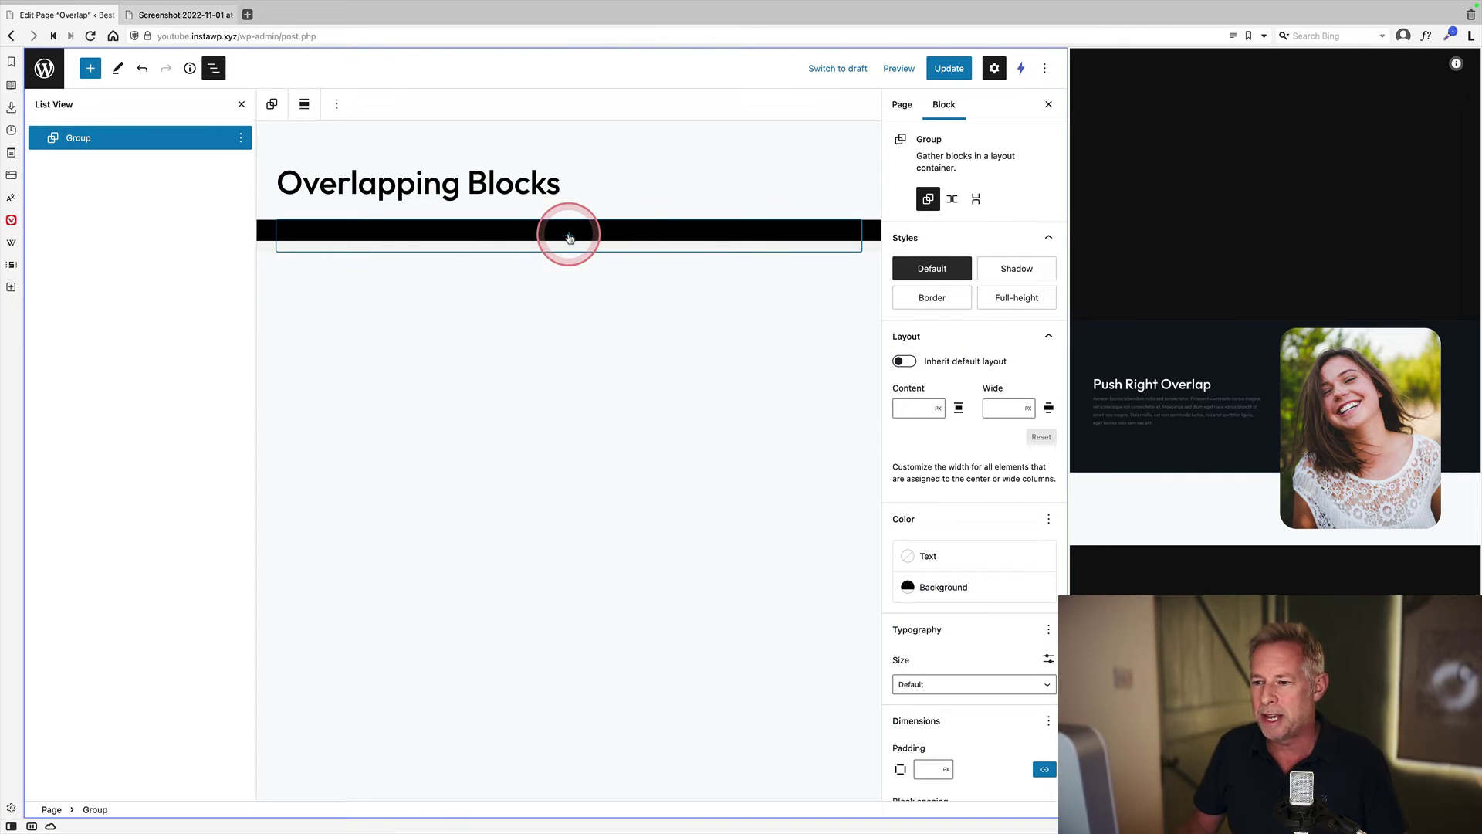
pyautogui.click(568, 237)
pyautogui.write('group')
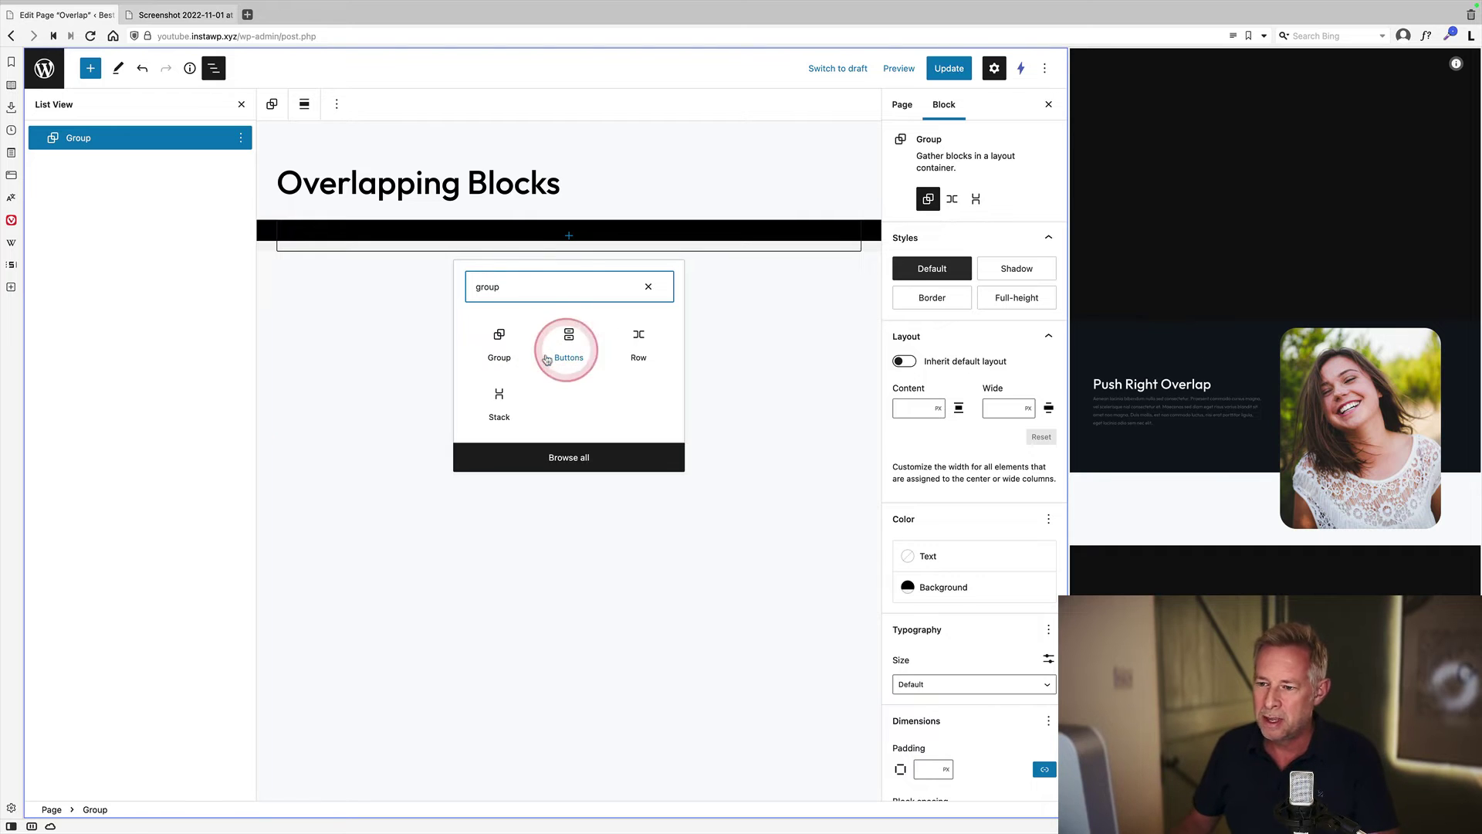
pyautogui.click(498, 340)
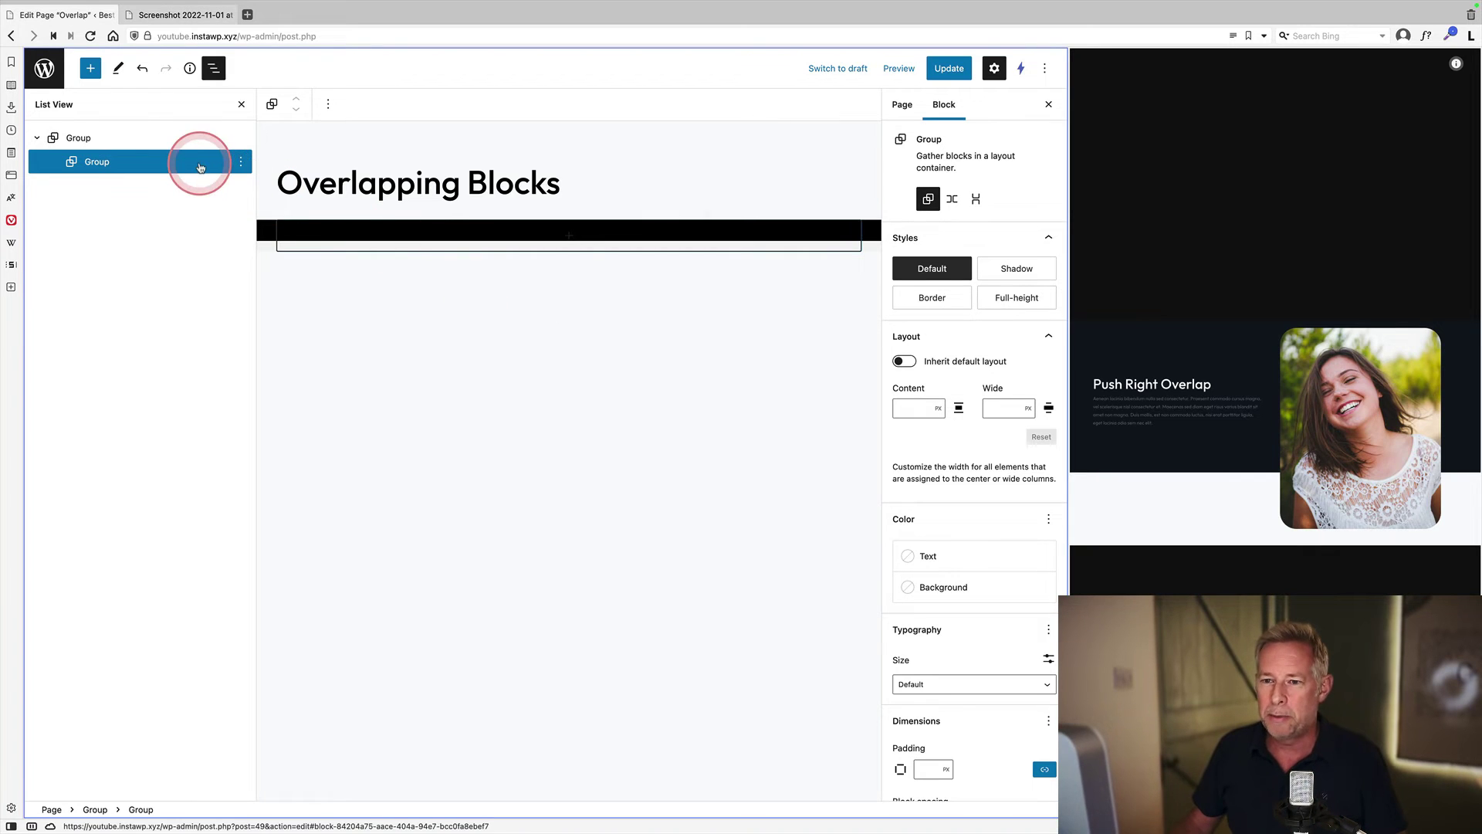
# Add a Spacer block inside the nested Group
pyautogui.click(574, 247)
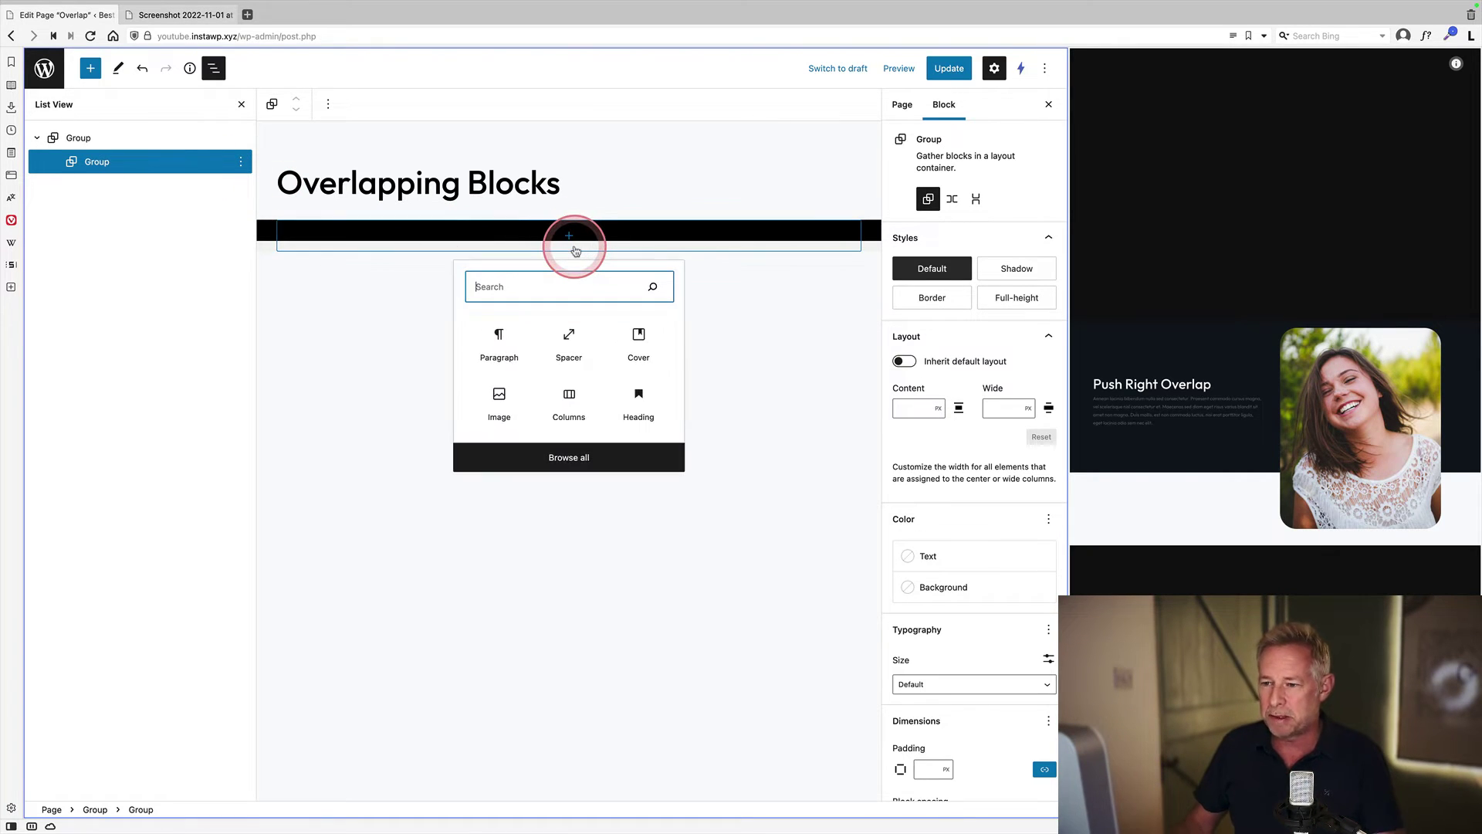
pyautogui.write('sp')
pyautogui.click(498, 336)
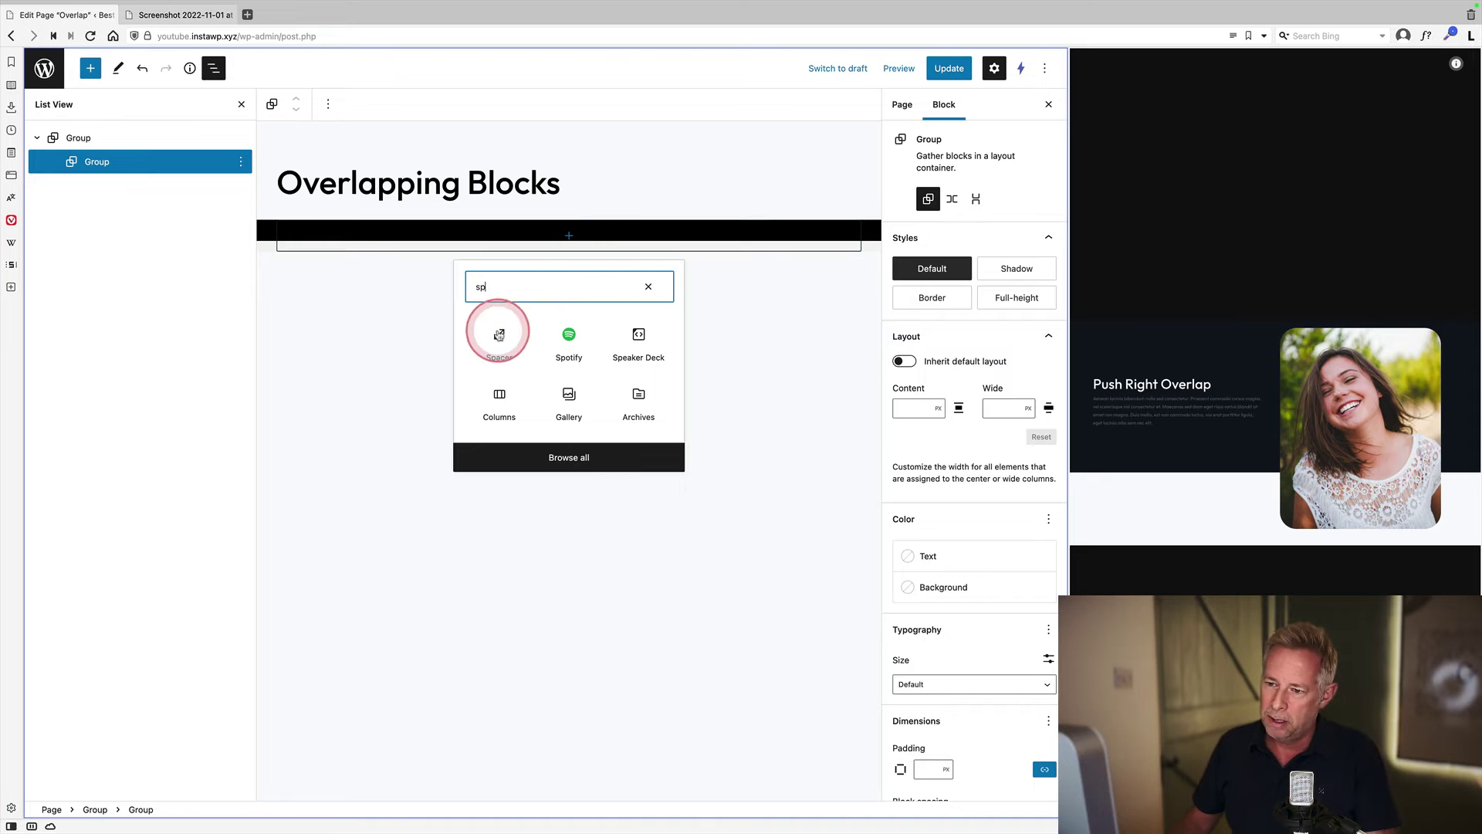
# Add a Columns block below the Spacer in the nested Group, using the two-column 50 / 50 variation
pyautogui.click(301, 235)
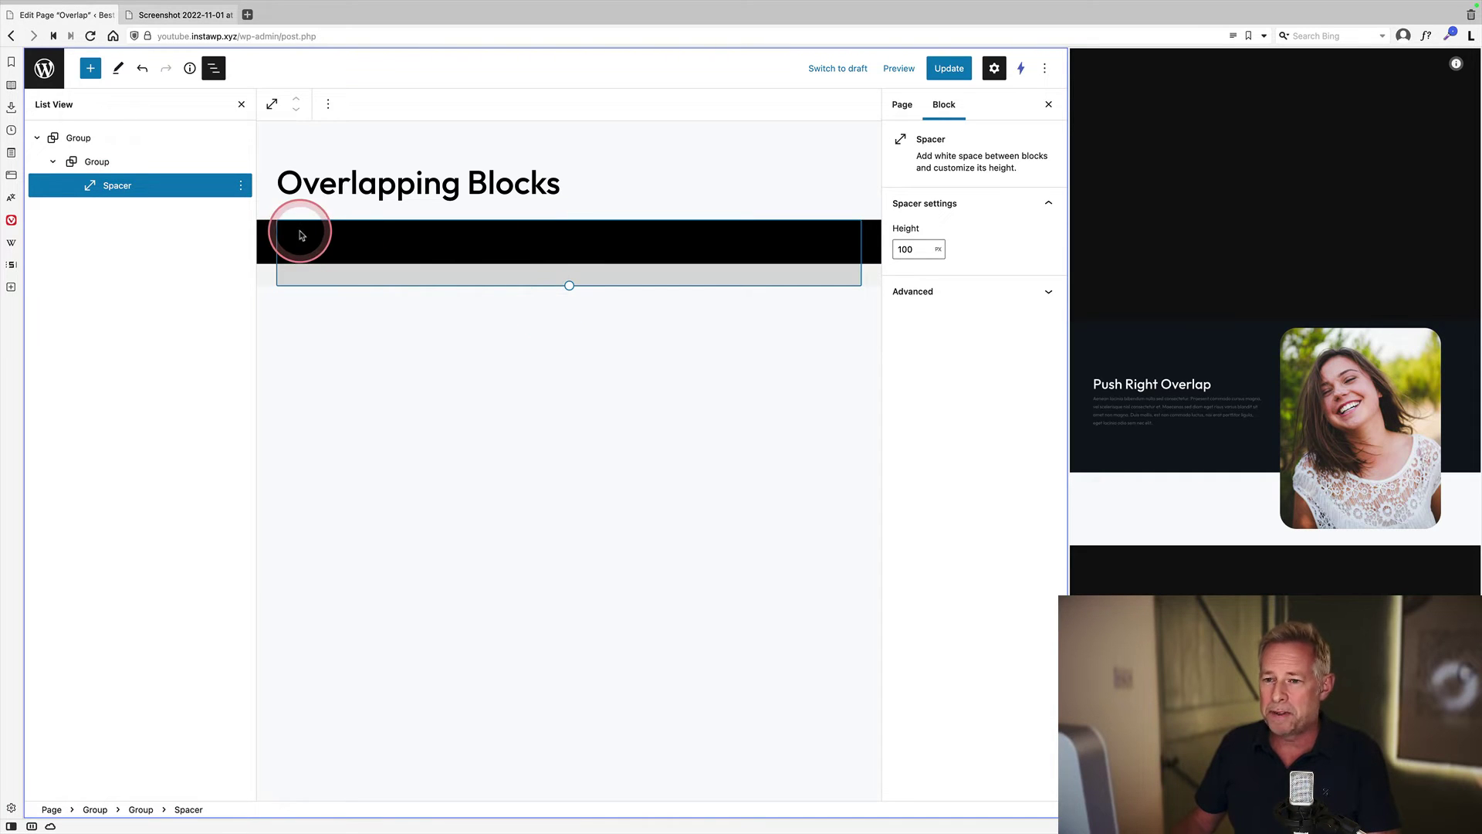
pyautogui.press('Return')
pyautogui.click(339, 293)
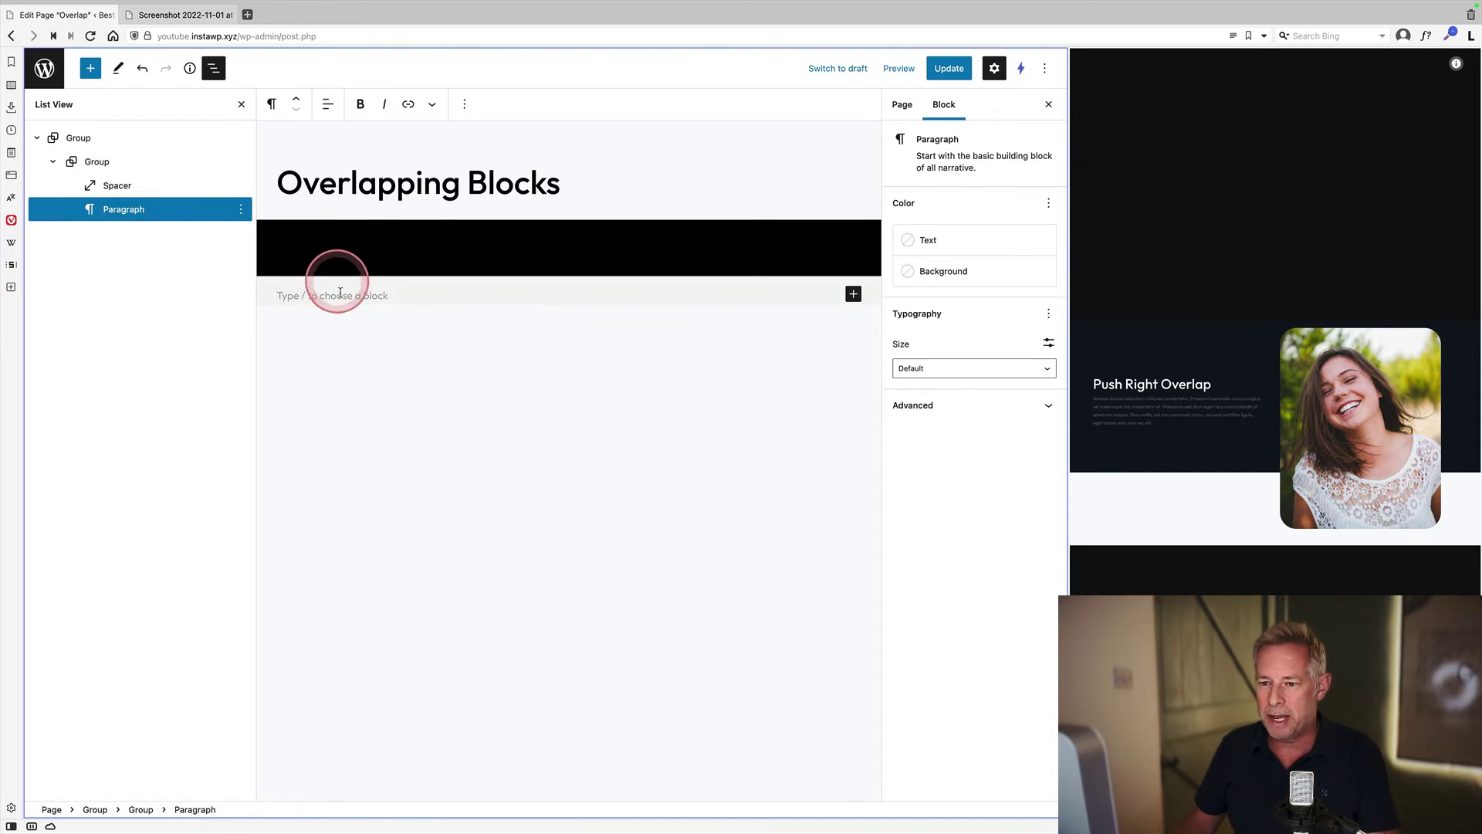
pyautogui.write('/columns')
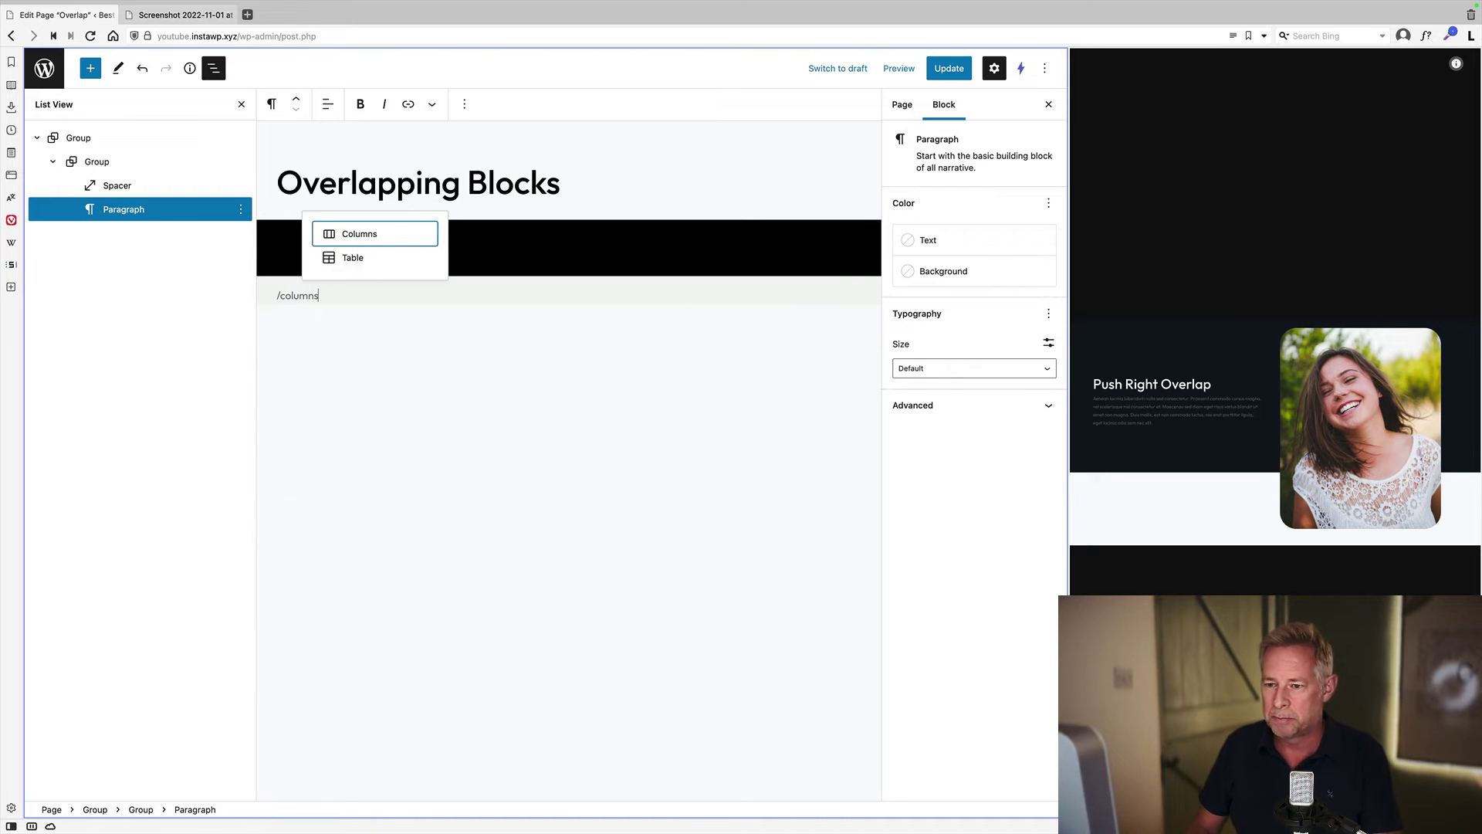
pyautogui.press('Return')
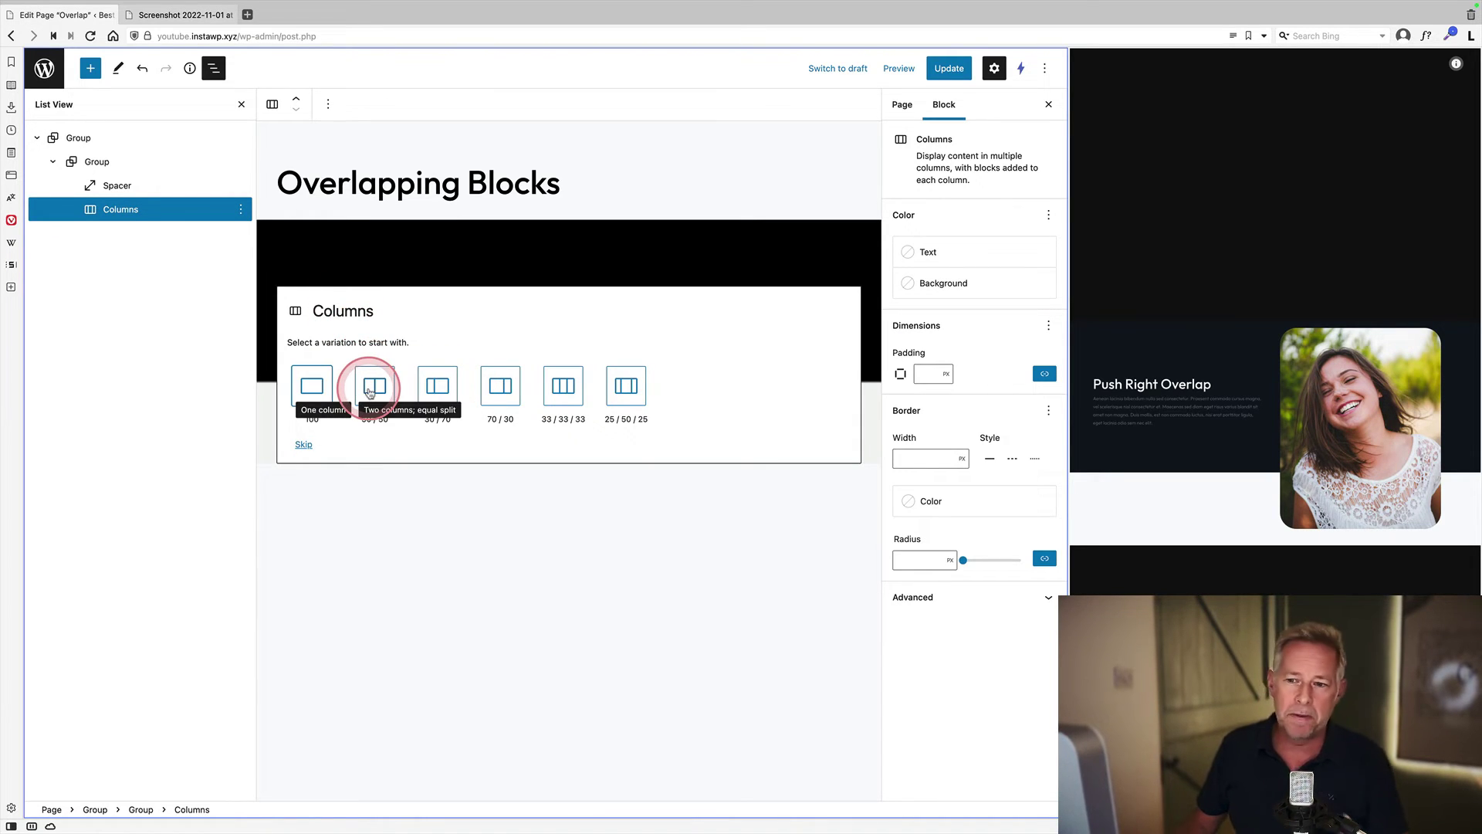
pyautogui.click(370, 392)
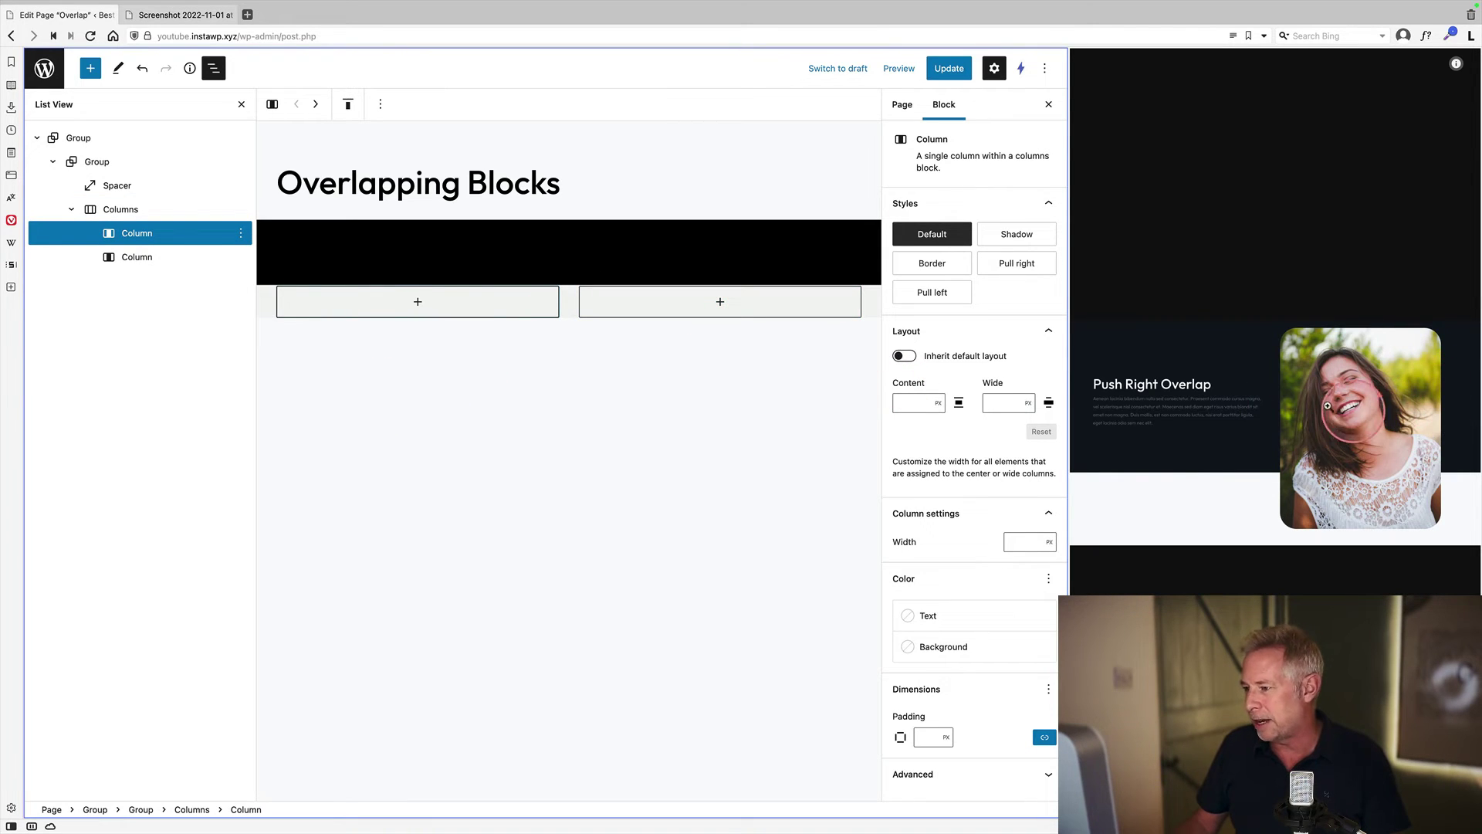
# Insert the library photo of the smiling woman in a white top into the second column, with a 100 px corner radius
pyautogui.click(720, 302)
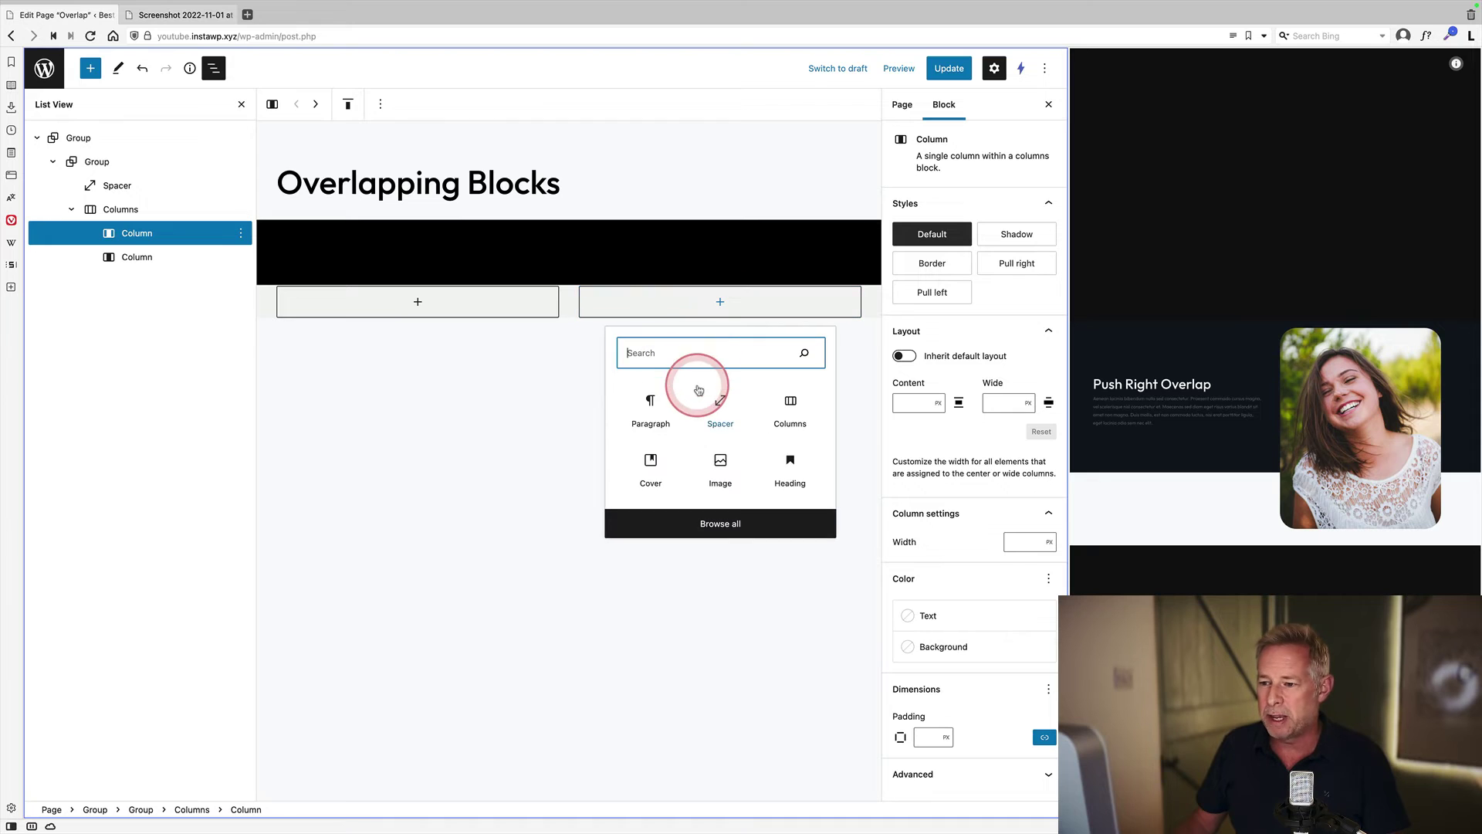
pyautogui.write('image')
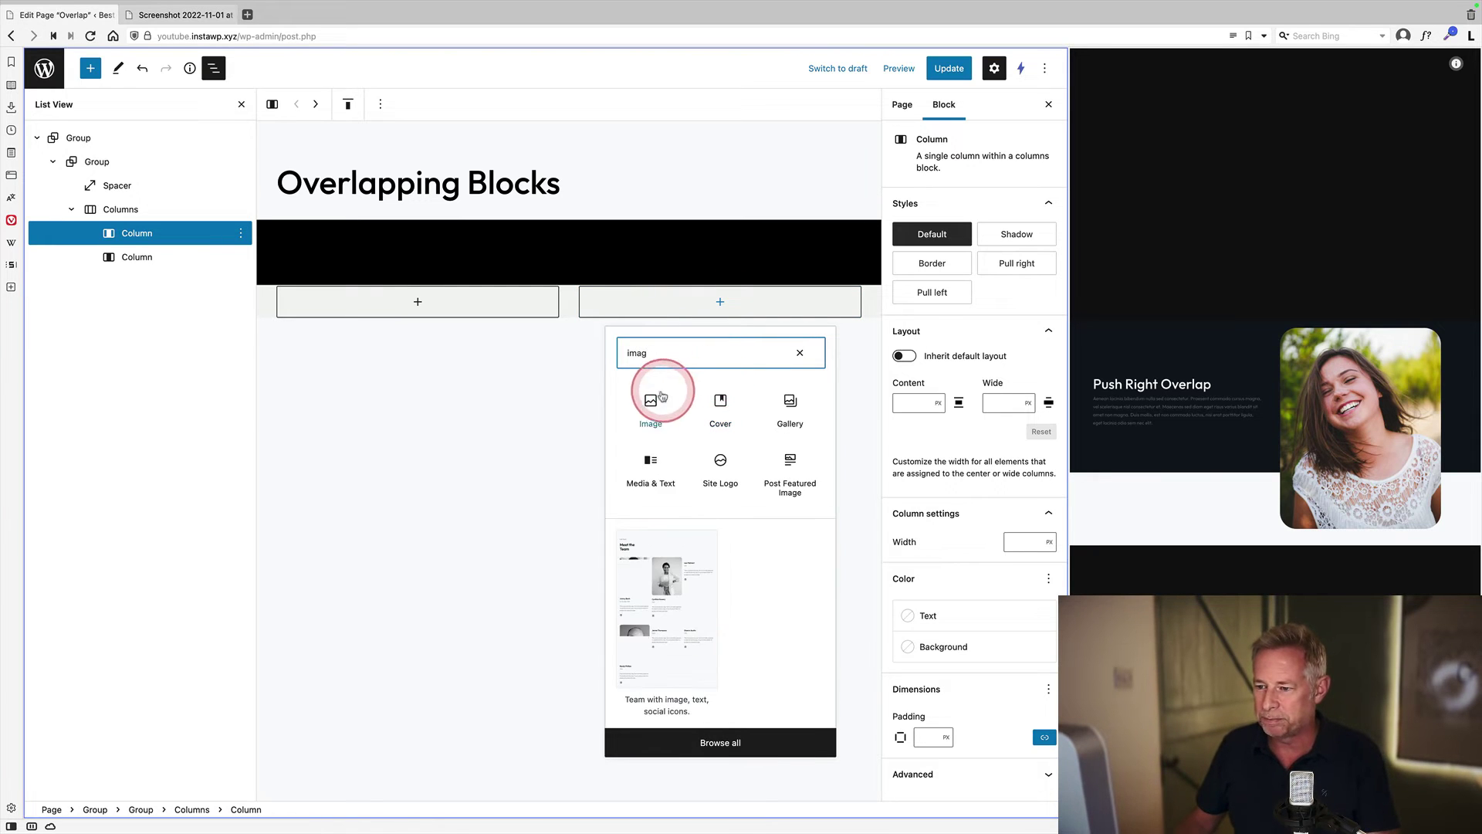
pyautogui.click(654, 398)
pyautogui.click(626, 368)
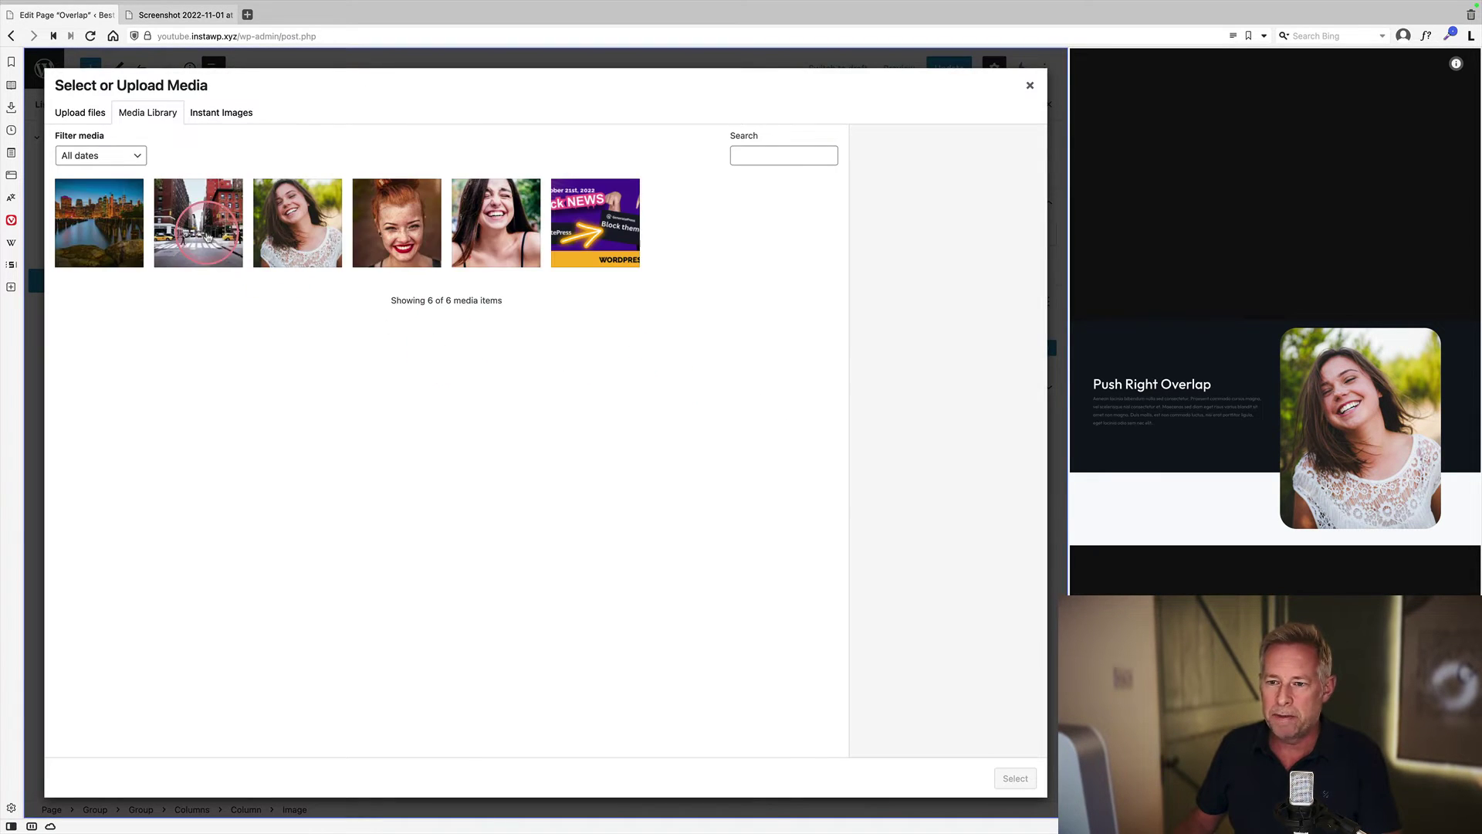
pyautogui.click(273, 224)
pyautogui.click(1014, 776)
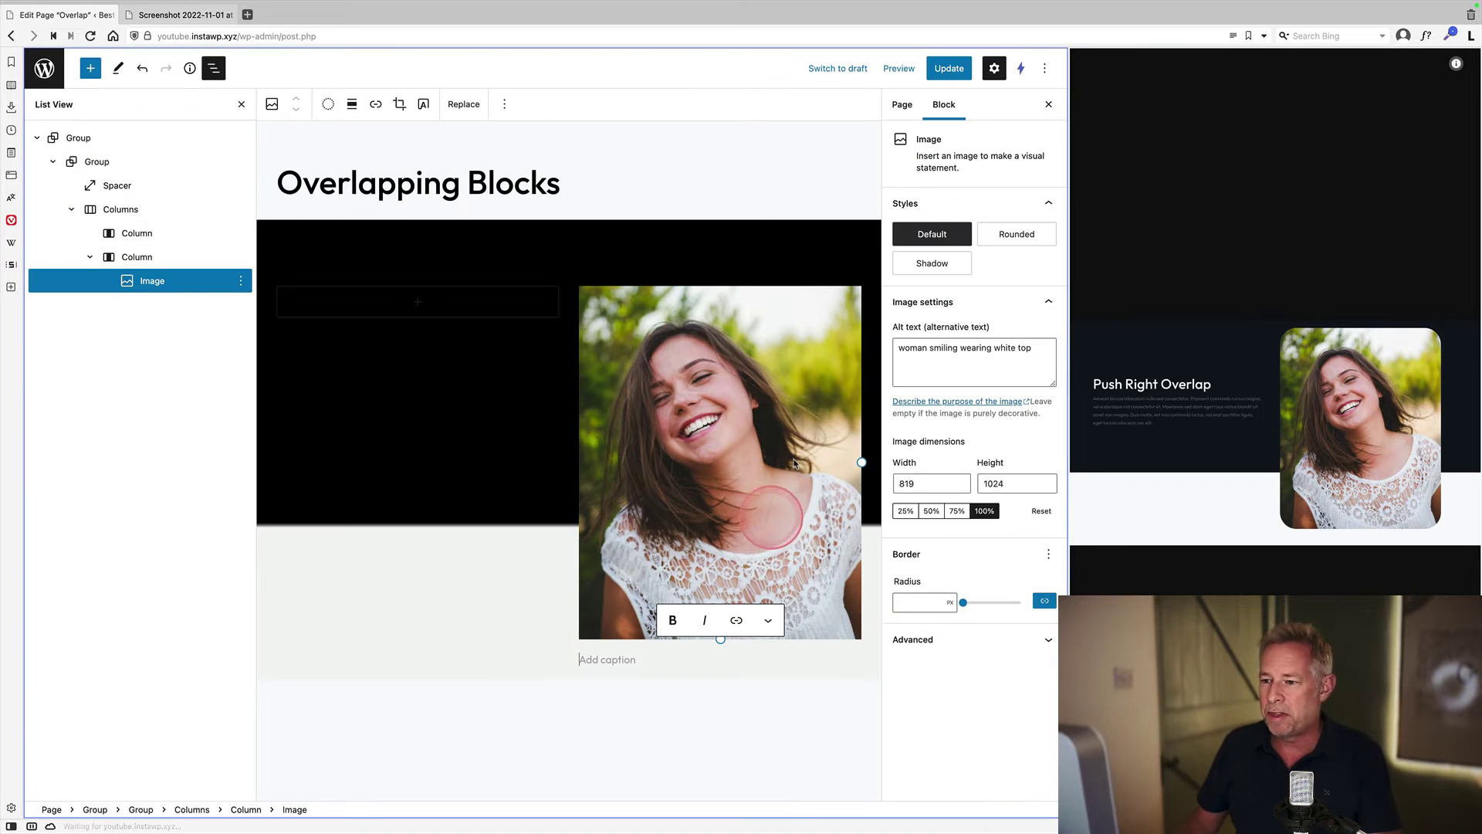
pyautogui.moveTo(964, 654); pyautogui.dragTo(1020, 654)
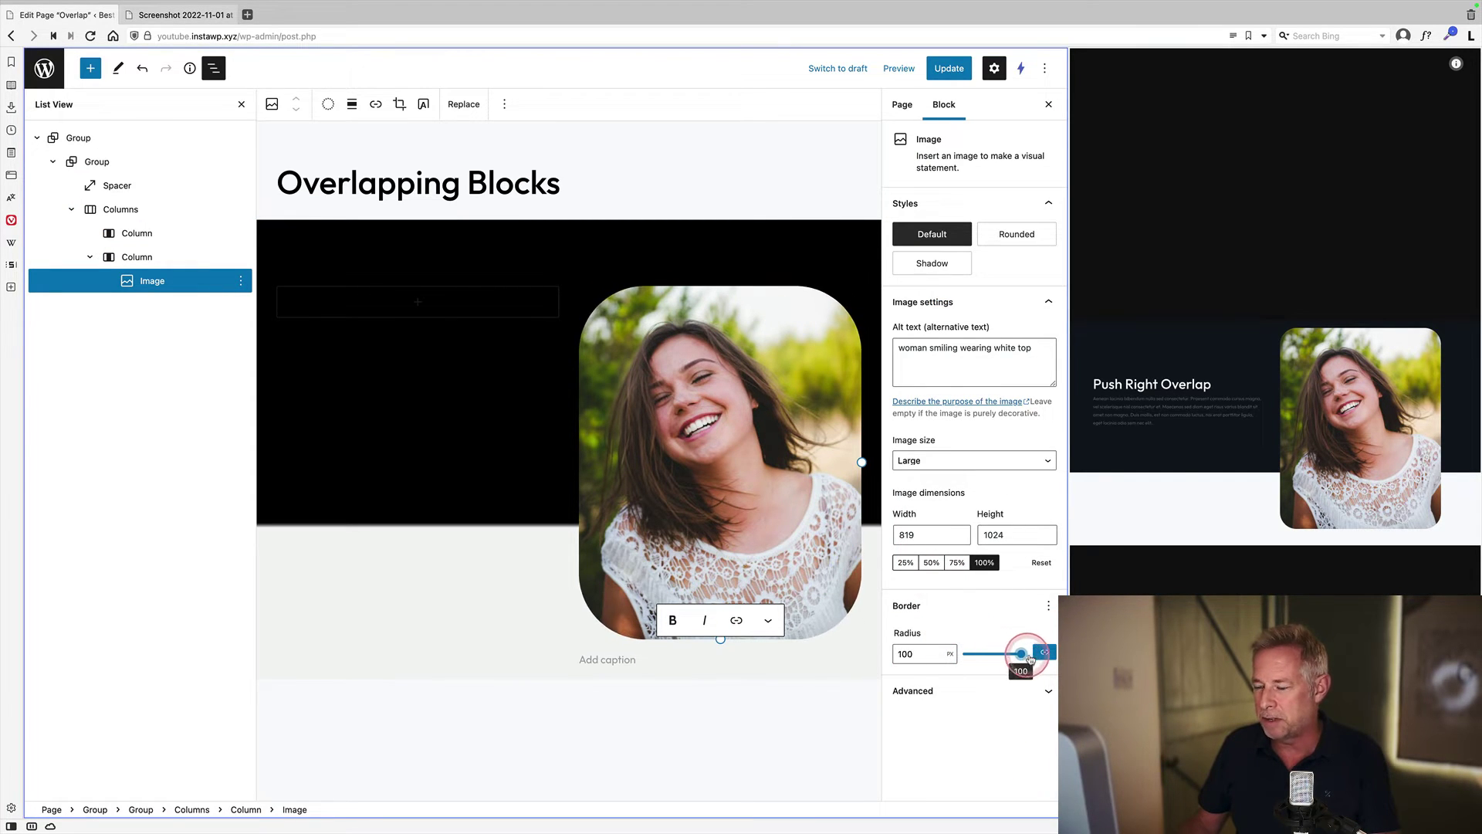
# Add a Lorem ipsum placeholder Paragraph to the first column and set its text color to White
pyautogui.click(417, 303)
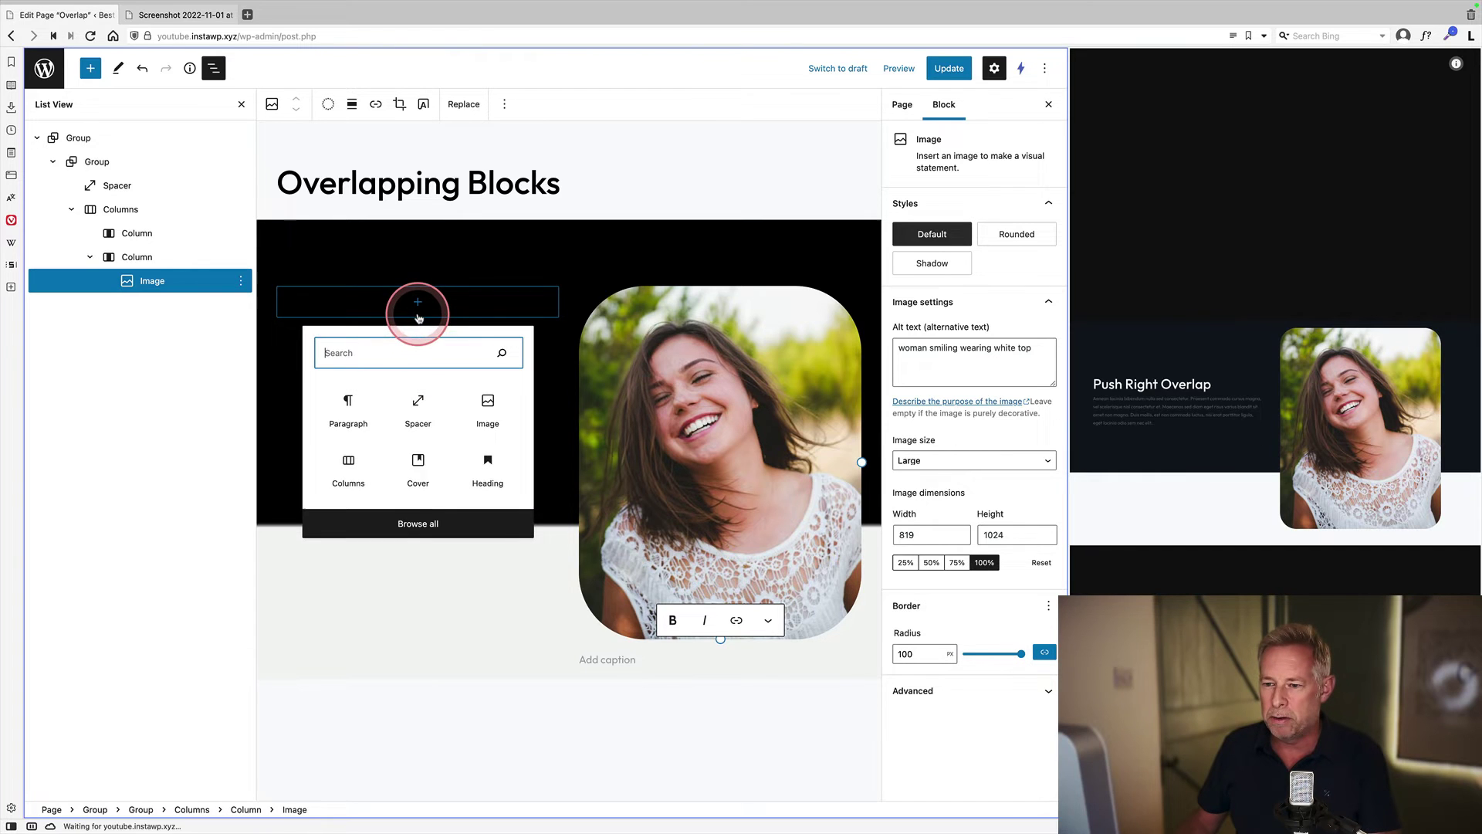
pyautogui.click(349, 403)
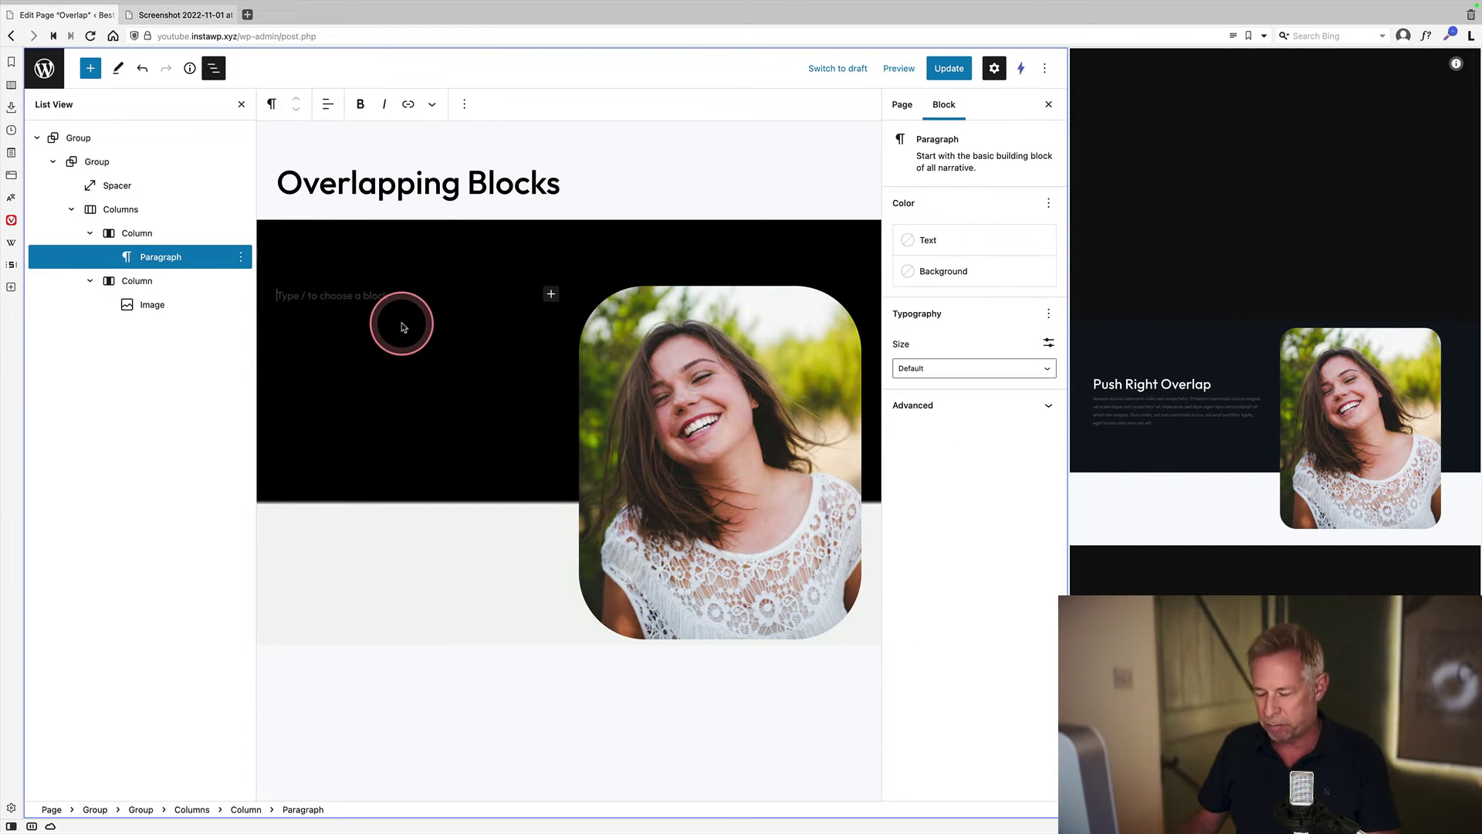
pyautogui.write('Lorem ipsum dolor sit amet consectetur adipiscing elit sem, commodo luctus eu per sagittis habitasse iaculis enim porta, augue sed accumsan eget dignissim gravida fames.')
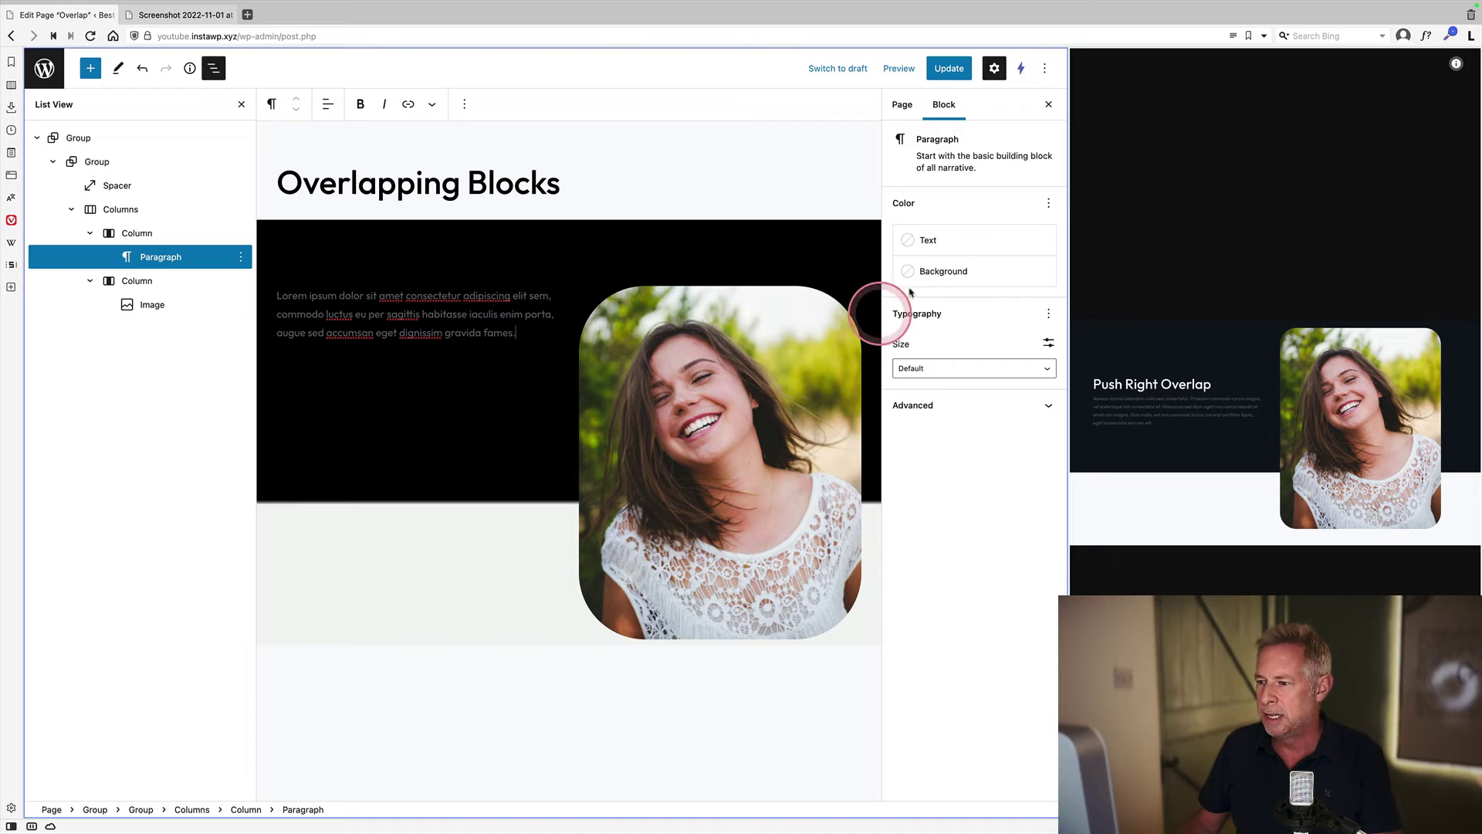
pyautogui.click(938, 244)
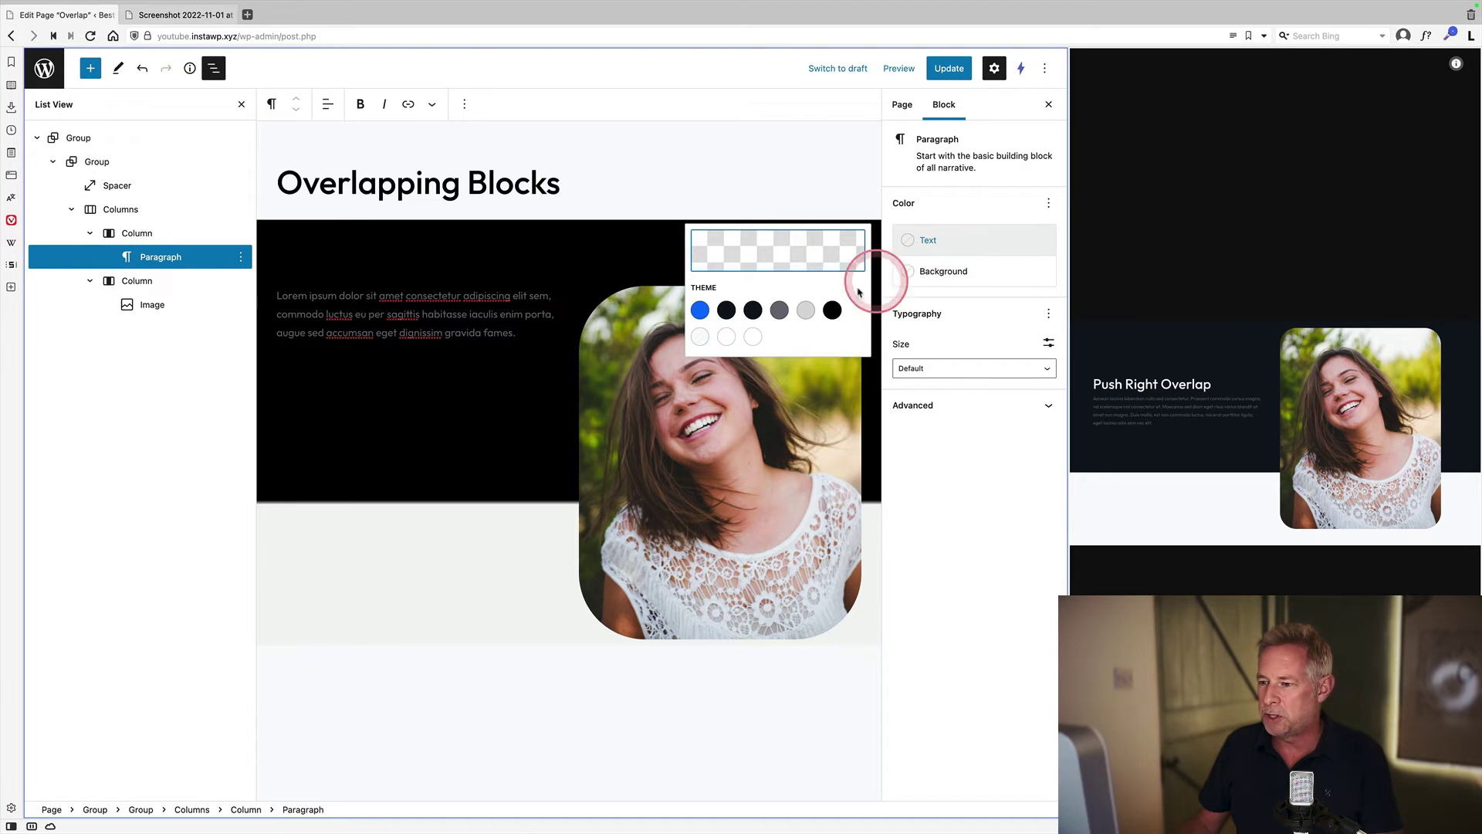
pyautogui.click(727, 336)
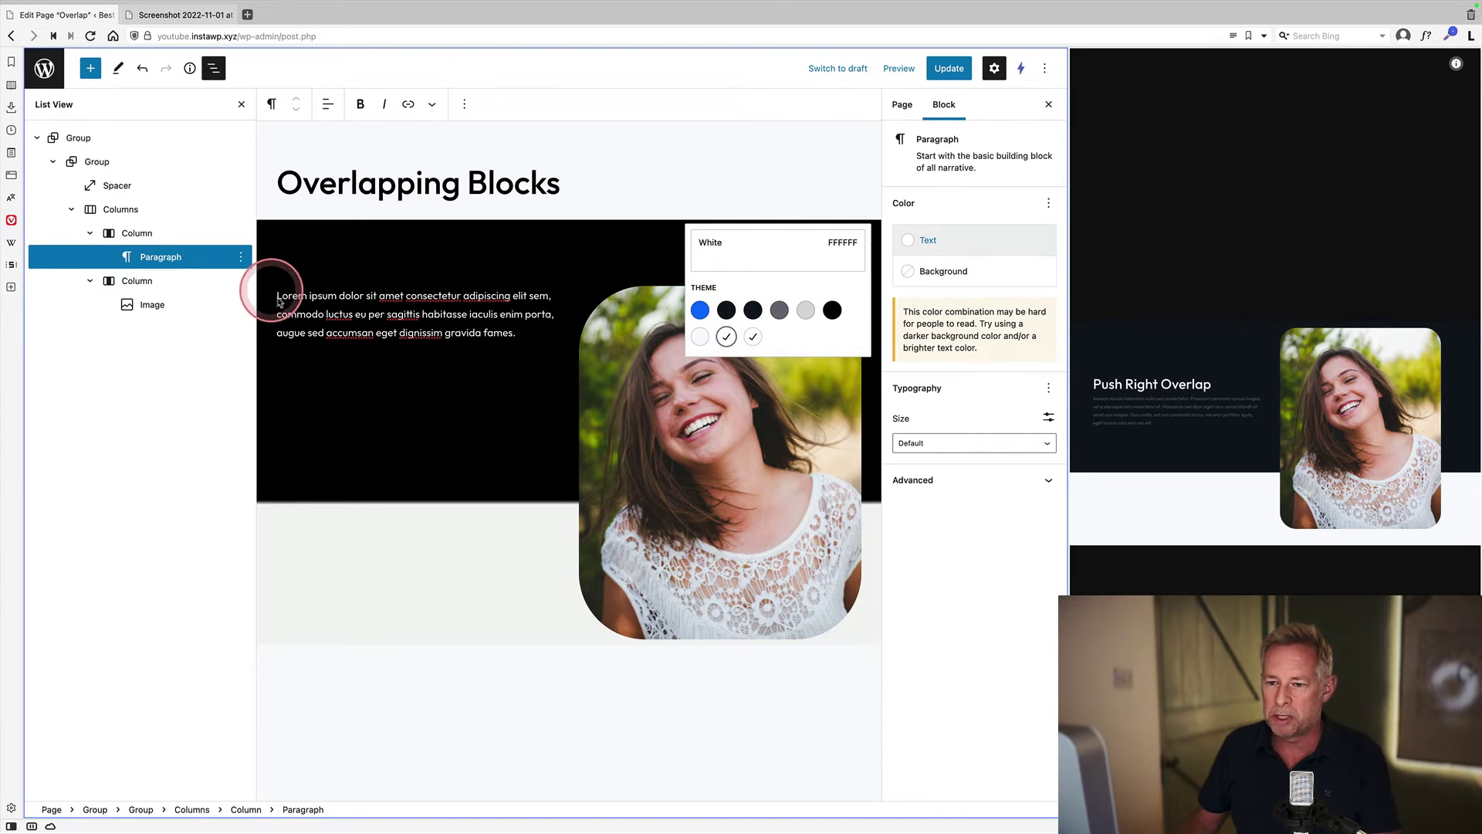
# Set the outer gradient Group's alignment to Full width
pyautogui.click(348, 247)
pyautogui.click(112, 139)
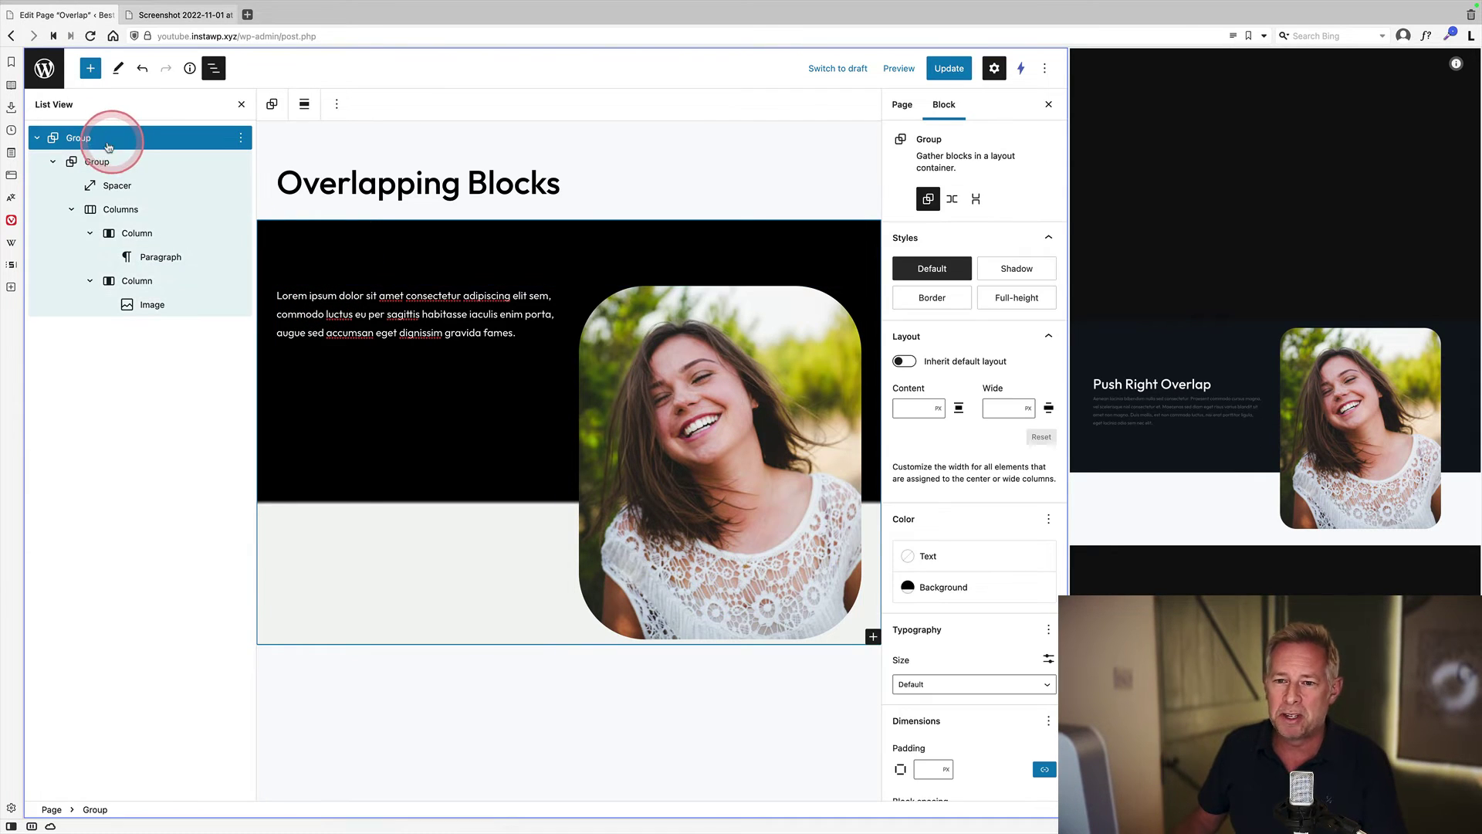
pyautogui.click(304, 103)
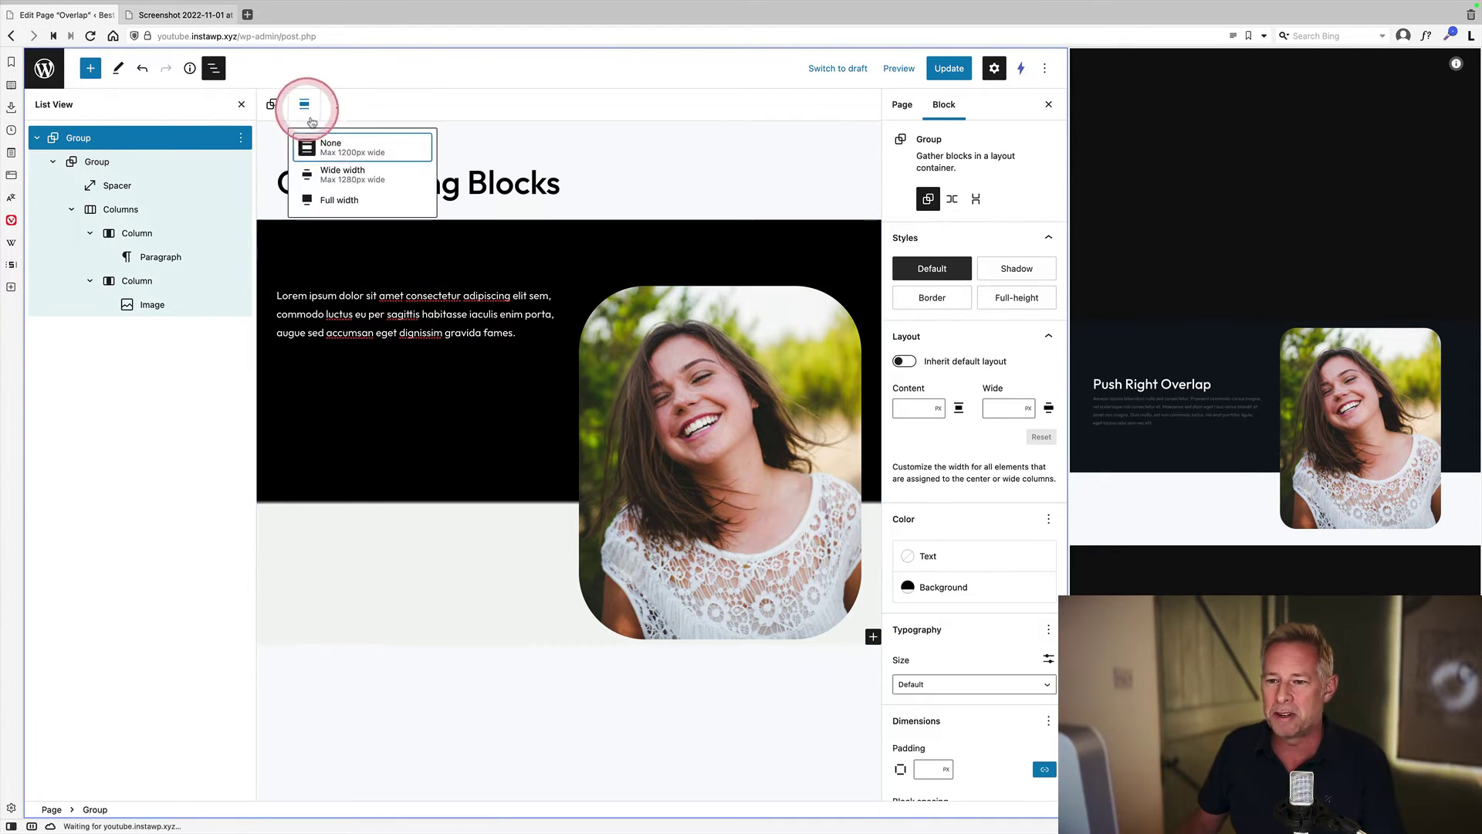
pyautogui.click(333, 197)
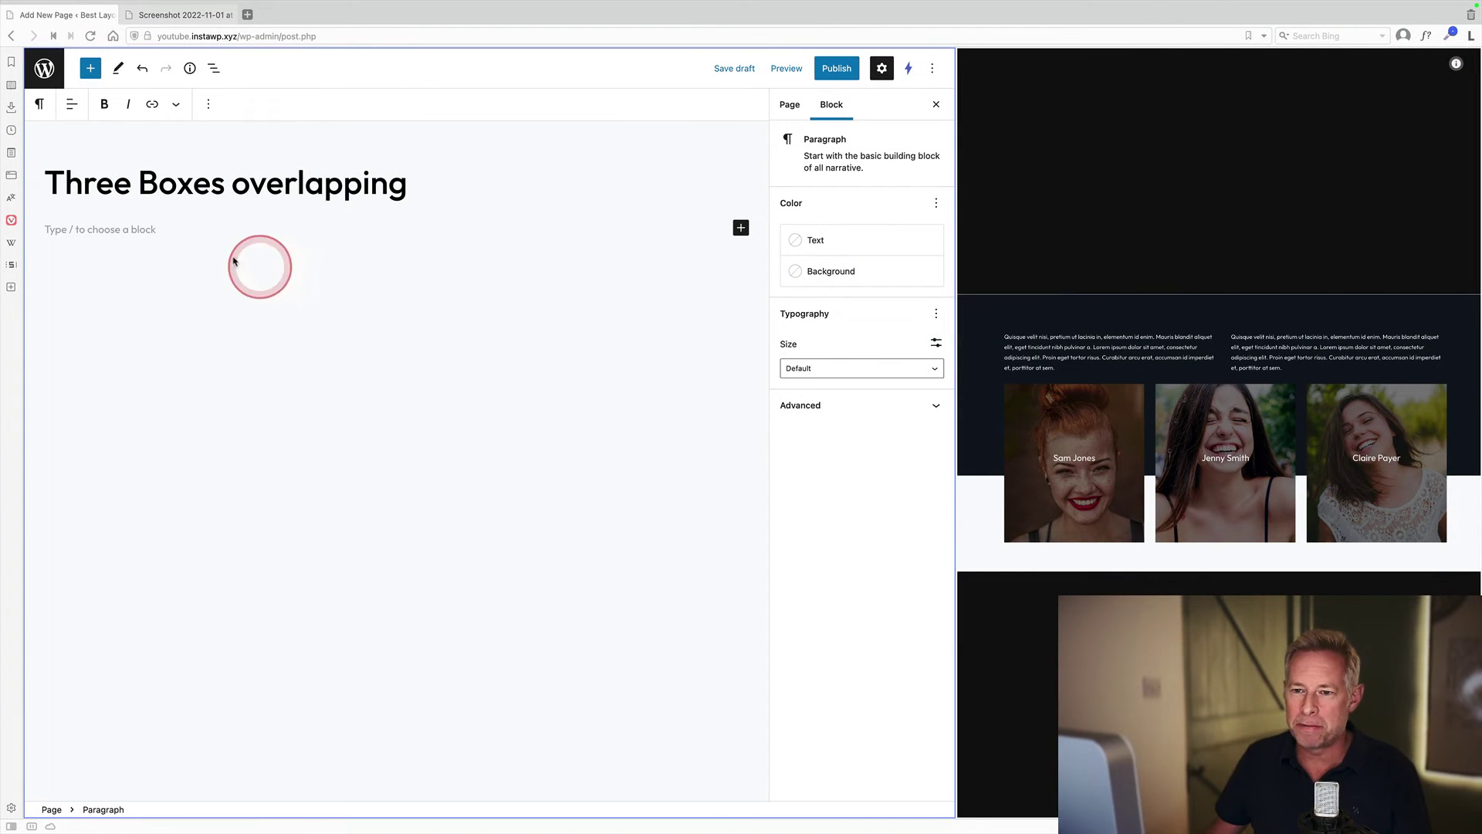
# Add a Group block below the "Three Boxes overlapping" page title
pyautogui.click(158, 232)
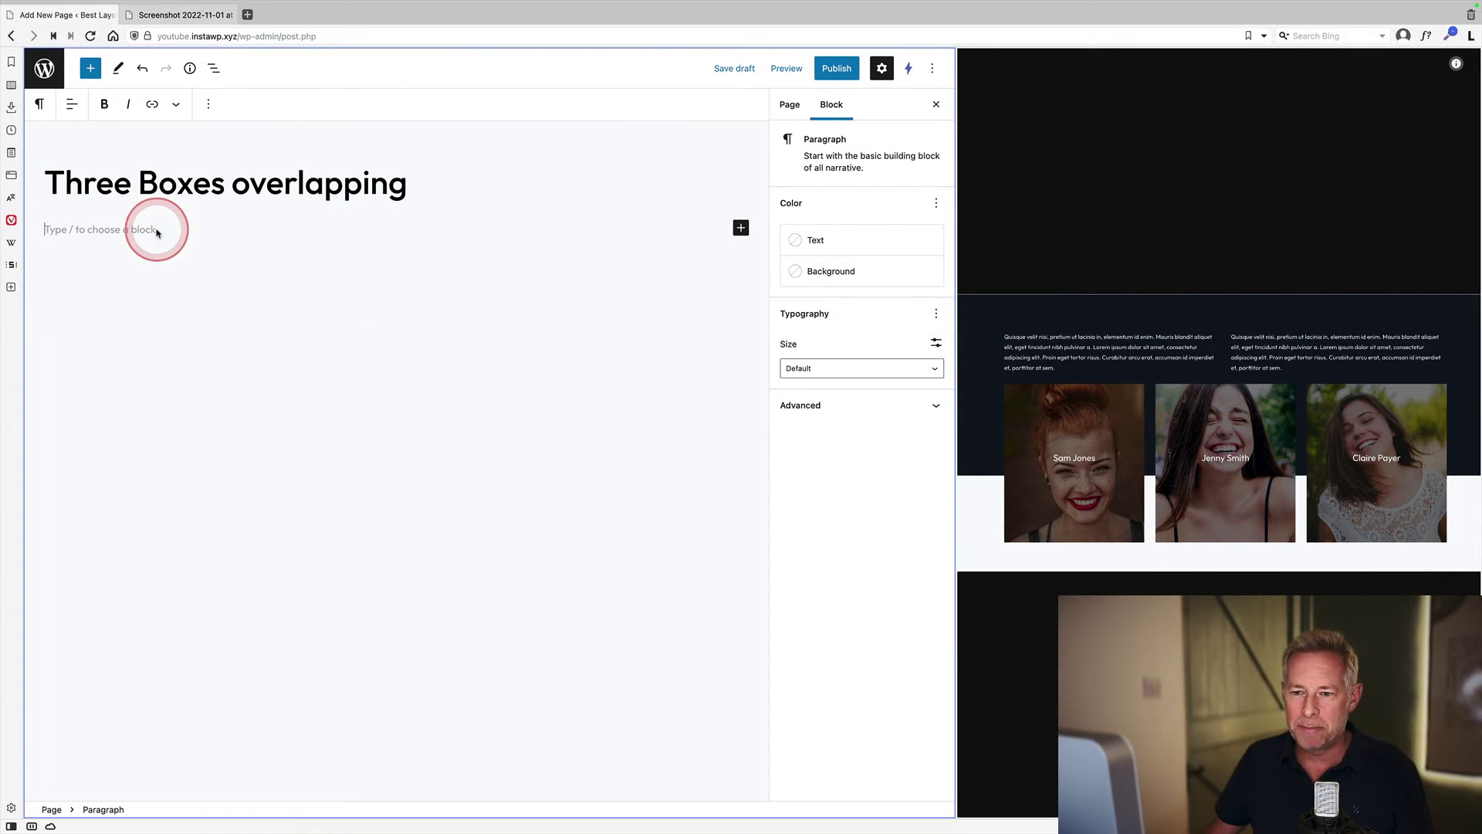
pyautogui.write('/group')
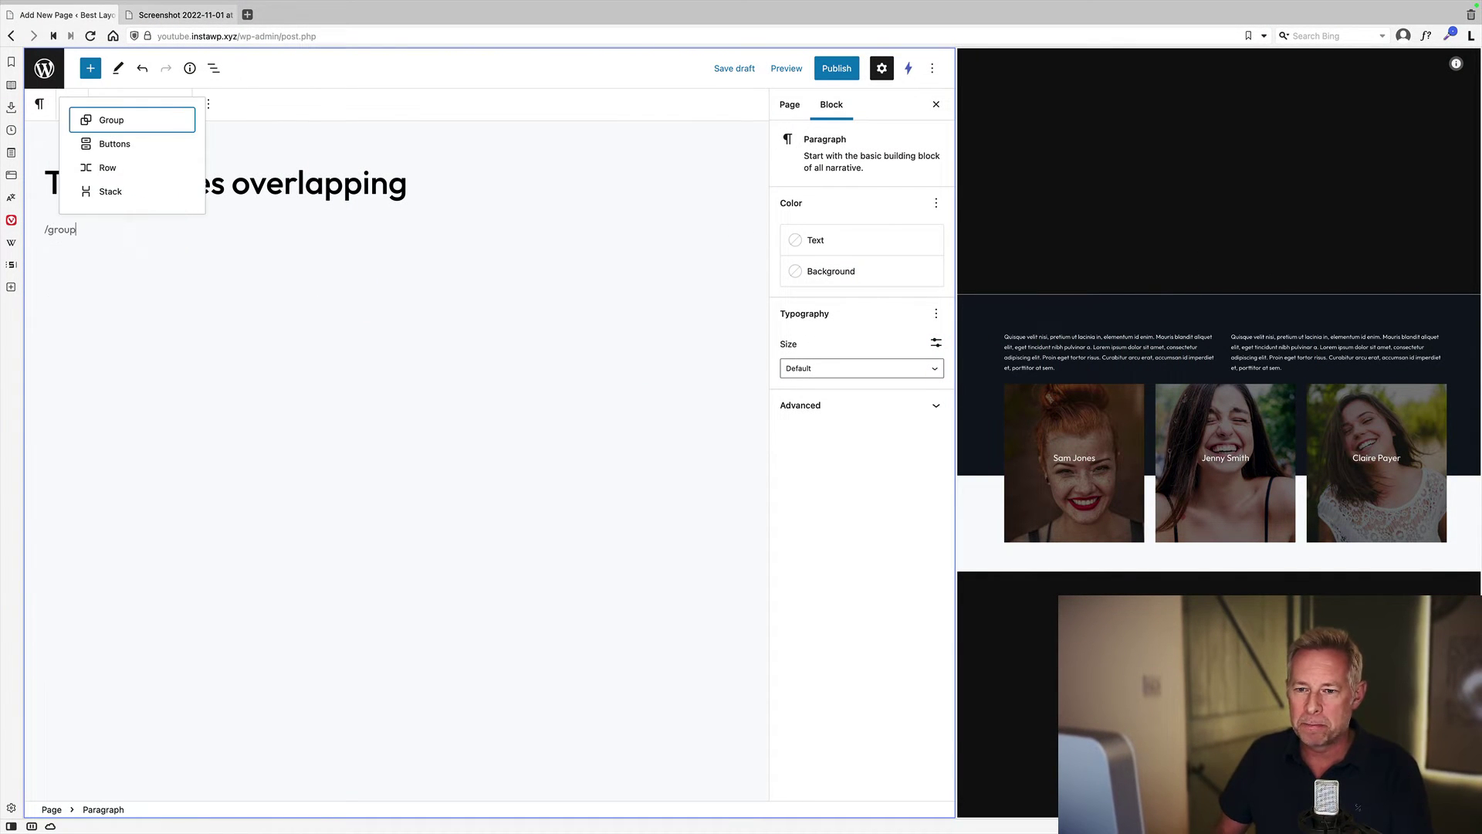
pyautogui.press('Return')
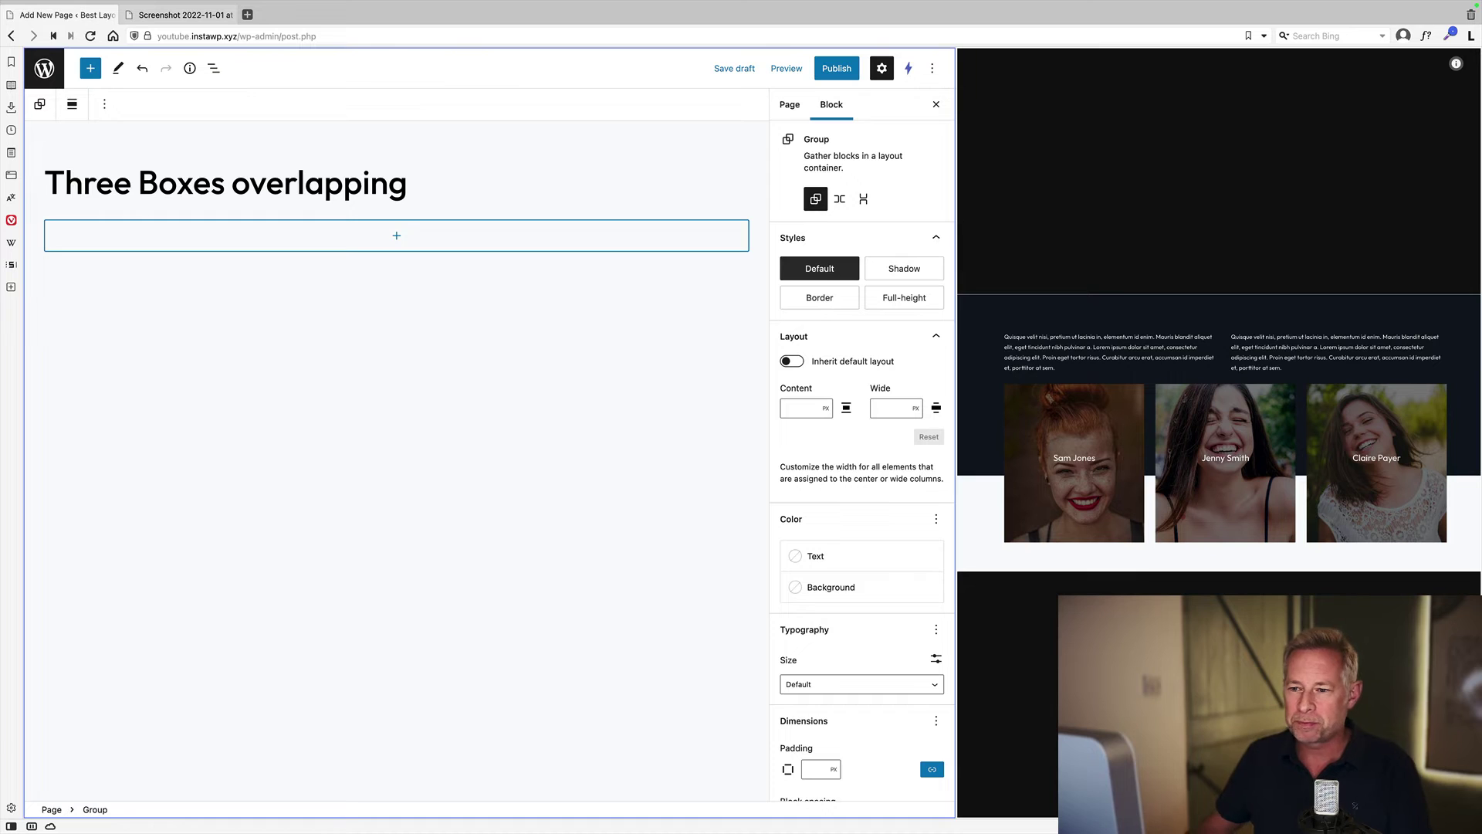
# Give the Group a gradient background running from black (#000000) to white
pyautogui.click(831, 588)
pyautogui.click(693, 601)
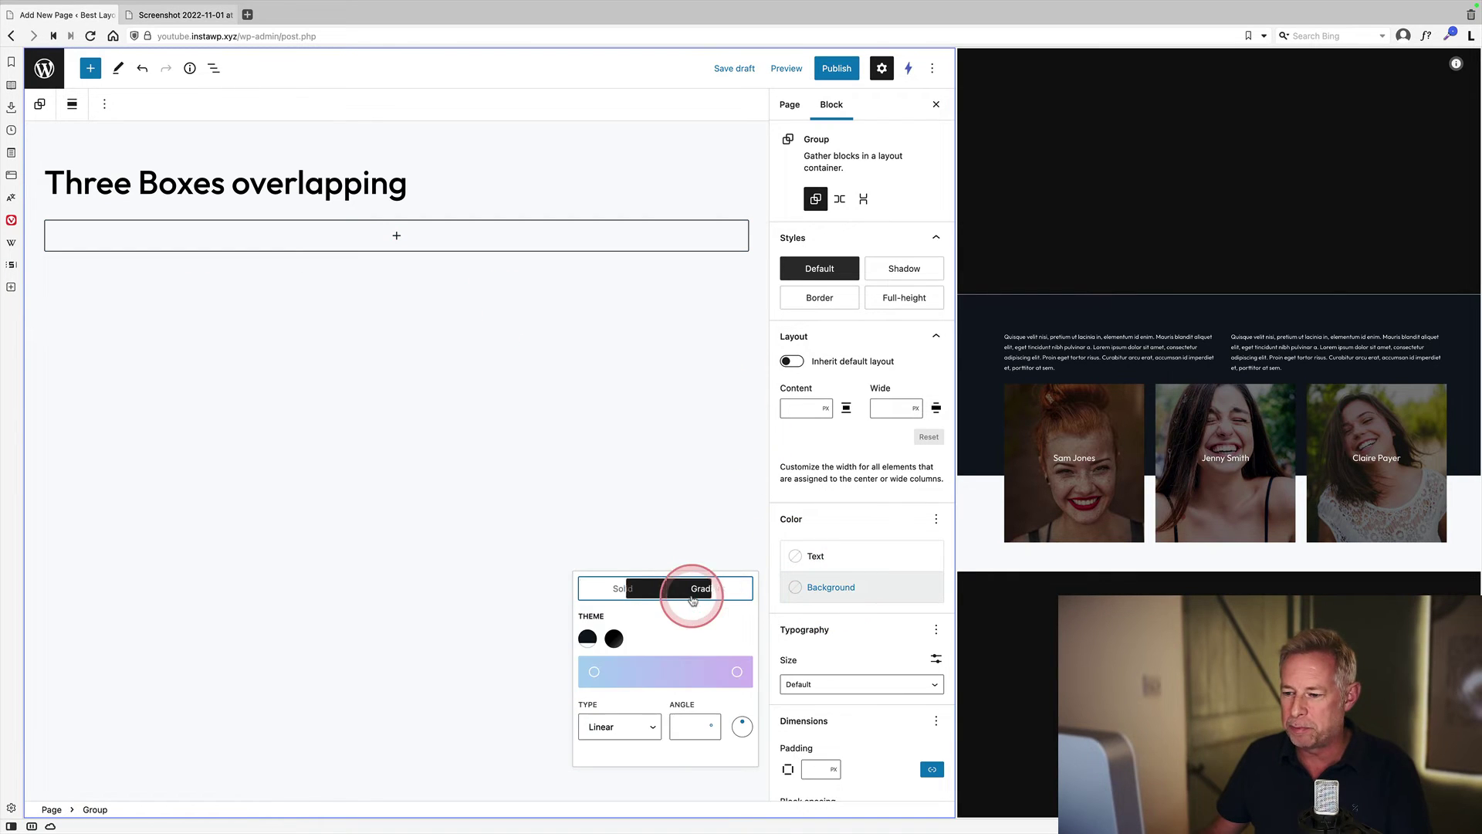
pyautogui.click(594, 674)
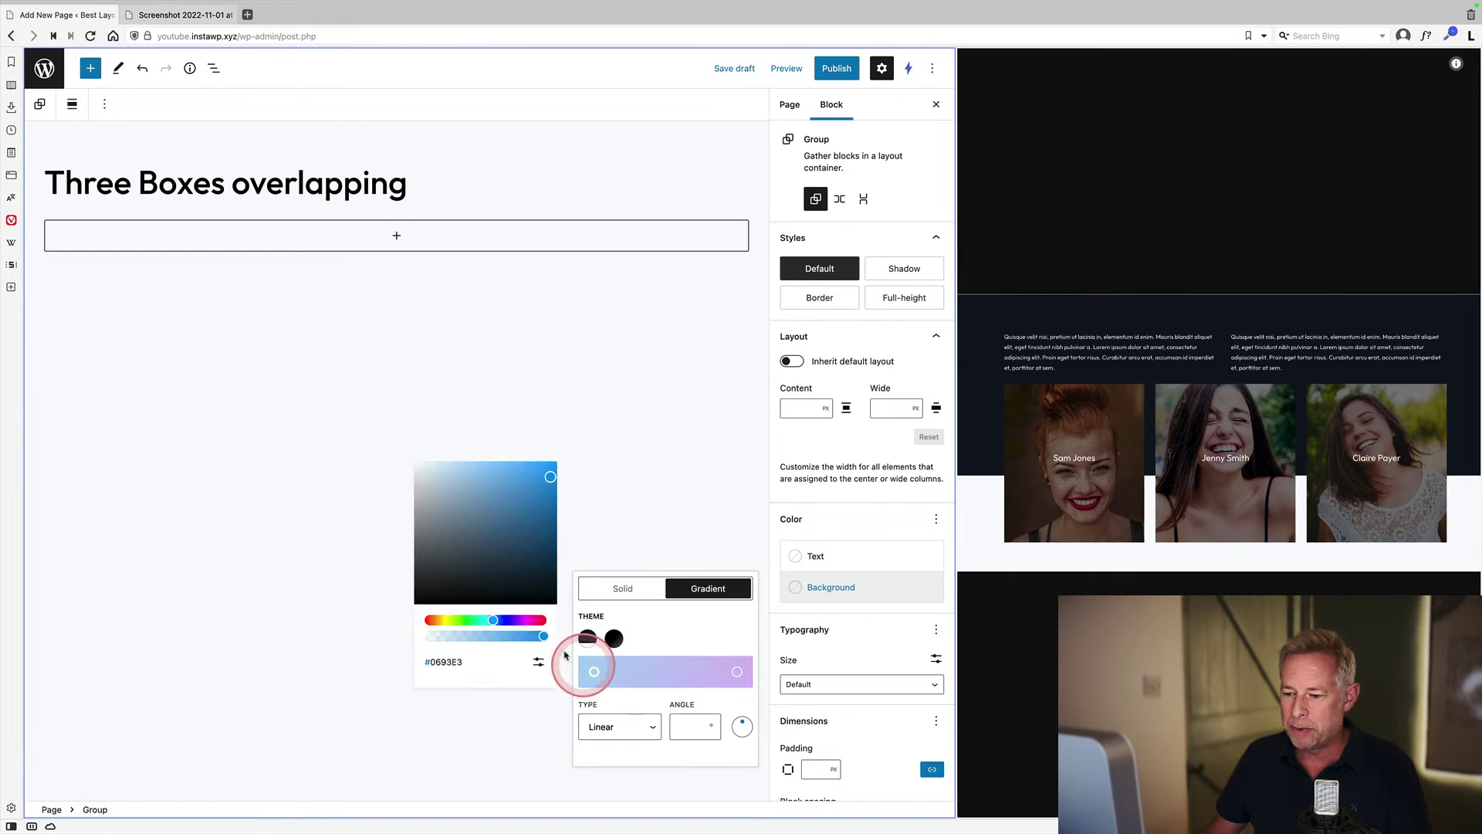
pyautogui.moveTo(444, 571); pyautogui.dragTo(437, 622)
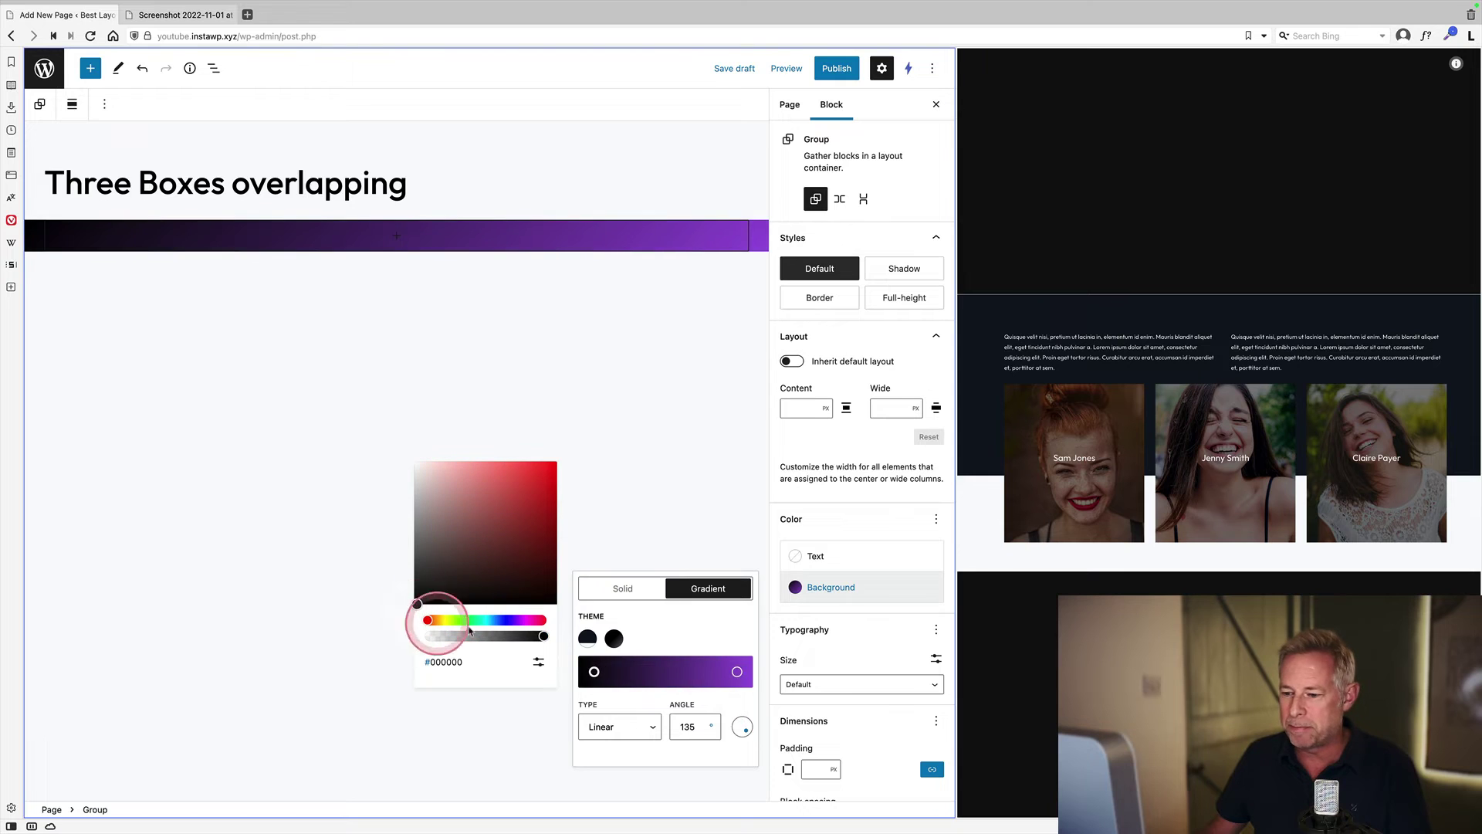
pyautogui.click(737, 672)
pyautogui.moveTo(488, 510); pyautogui.dragTo(398, 451)
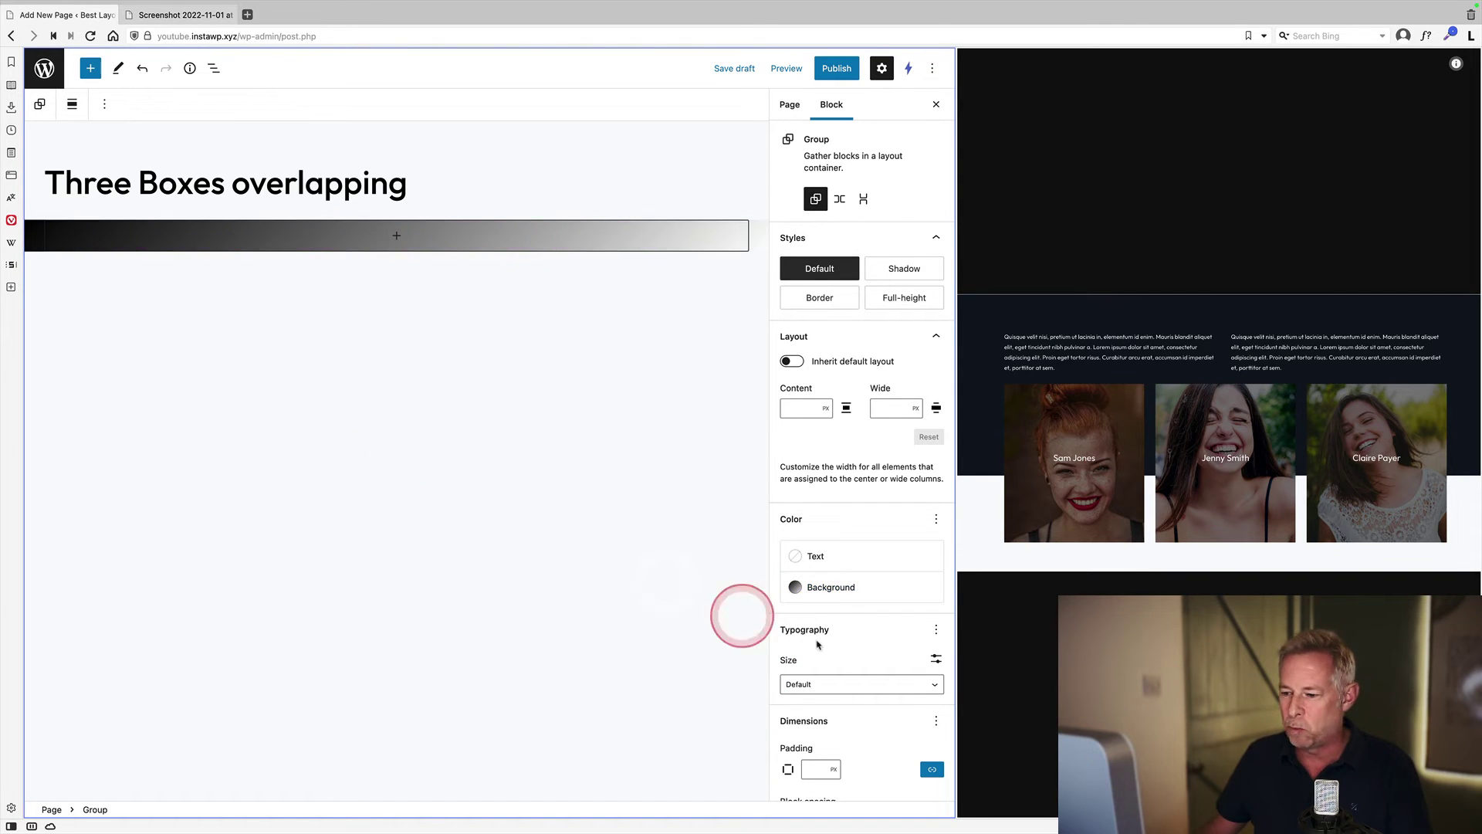
# Bring the Group's two gradient stops together around two-thirds along for a hard edge, and set the angle to 180 degrees
pyautogui.click(883, 588)
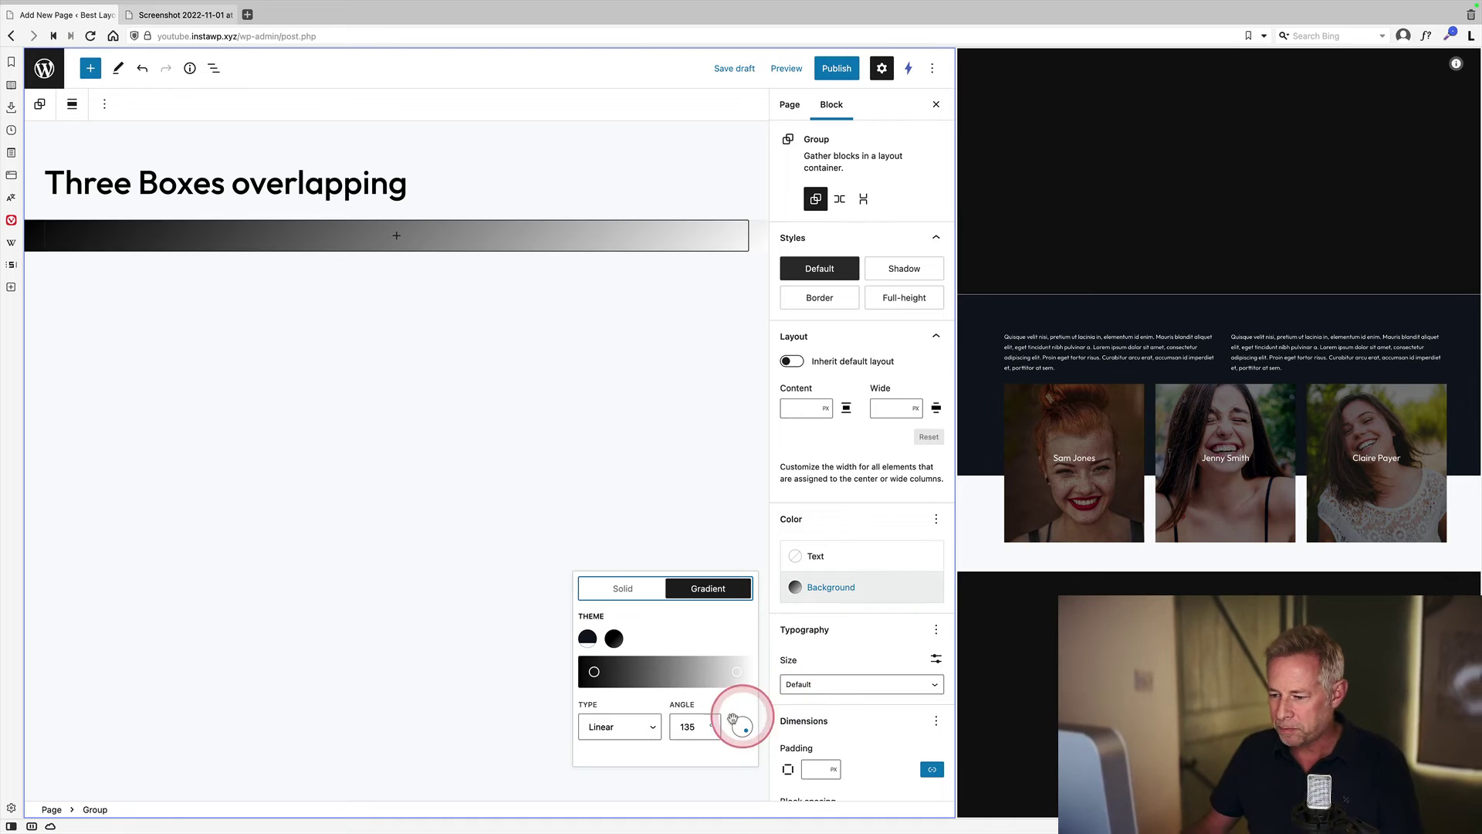
pyautogui.moveTo(736, 671); pyautogui.dragTo(699, 677)
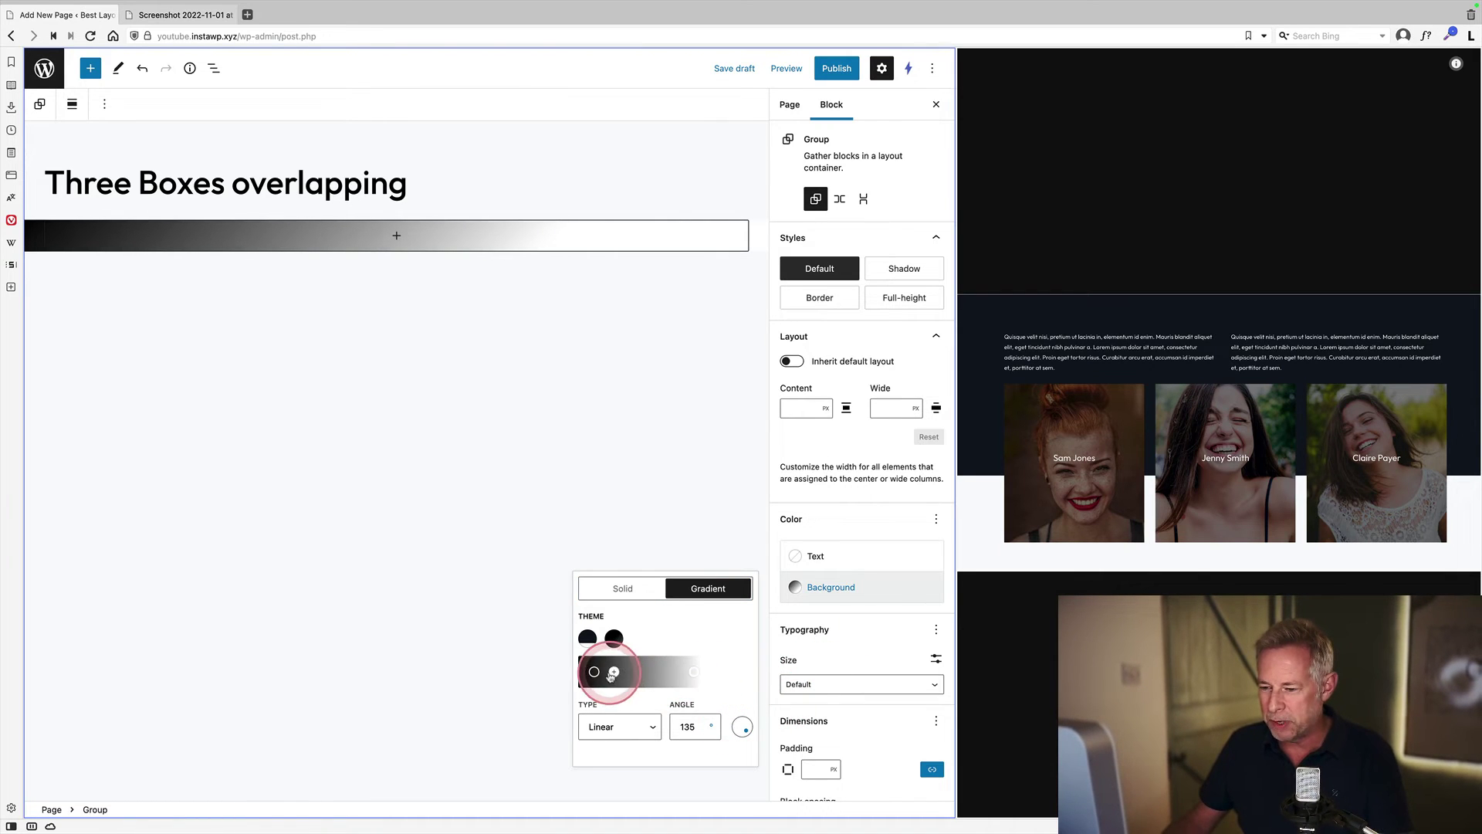
pyautogui.moveTo(594, 673); pyautogui.dragTo(693, 673)
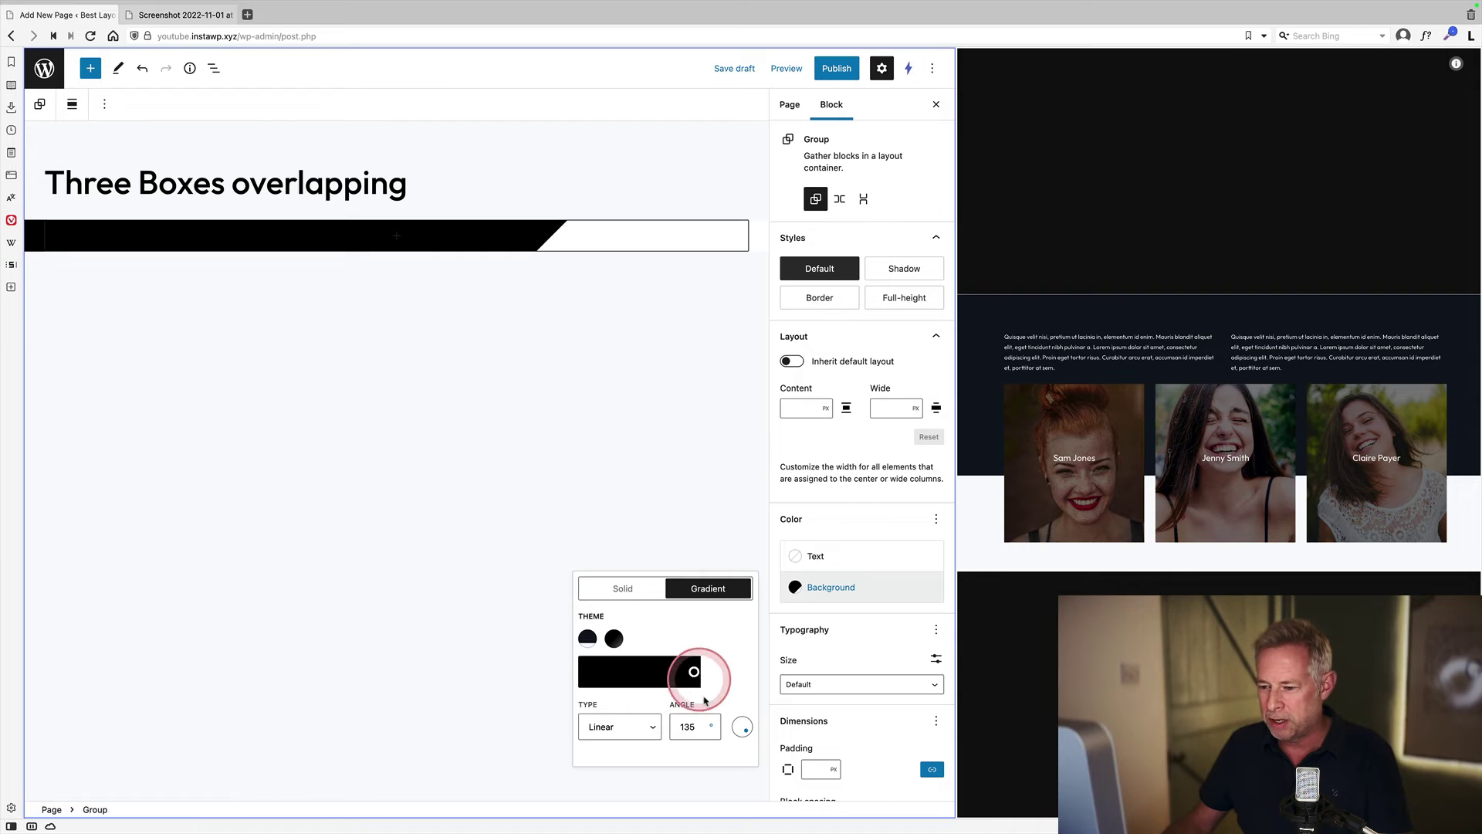
pyautogui.write('180')
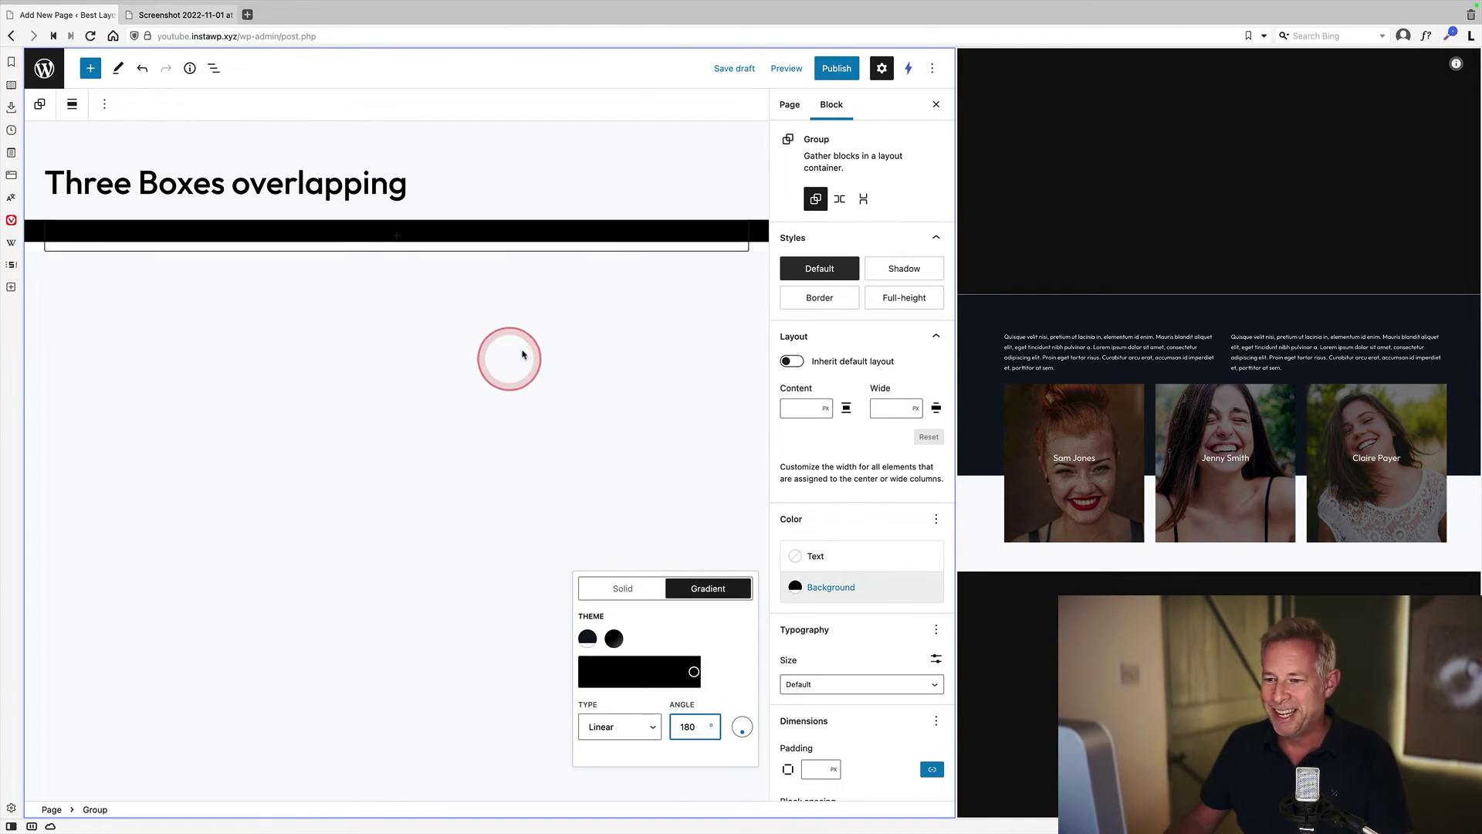
# Nest a second Group block inside the black-and-white gradient Group
pyautogui.click(396, 236)
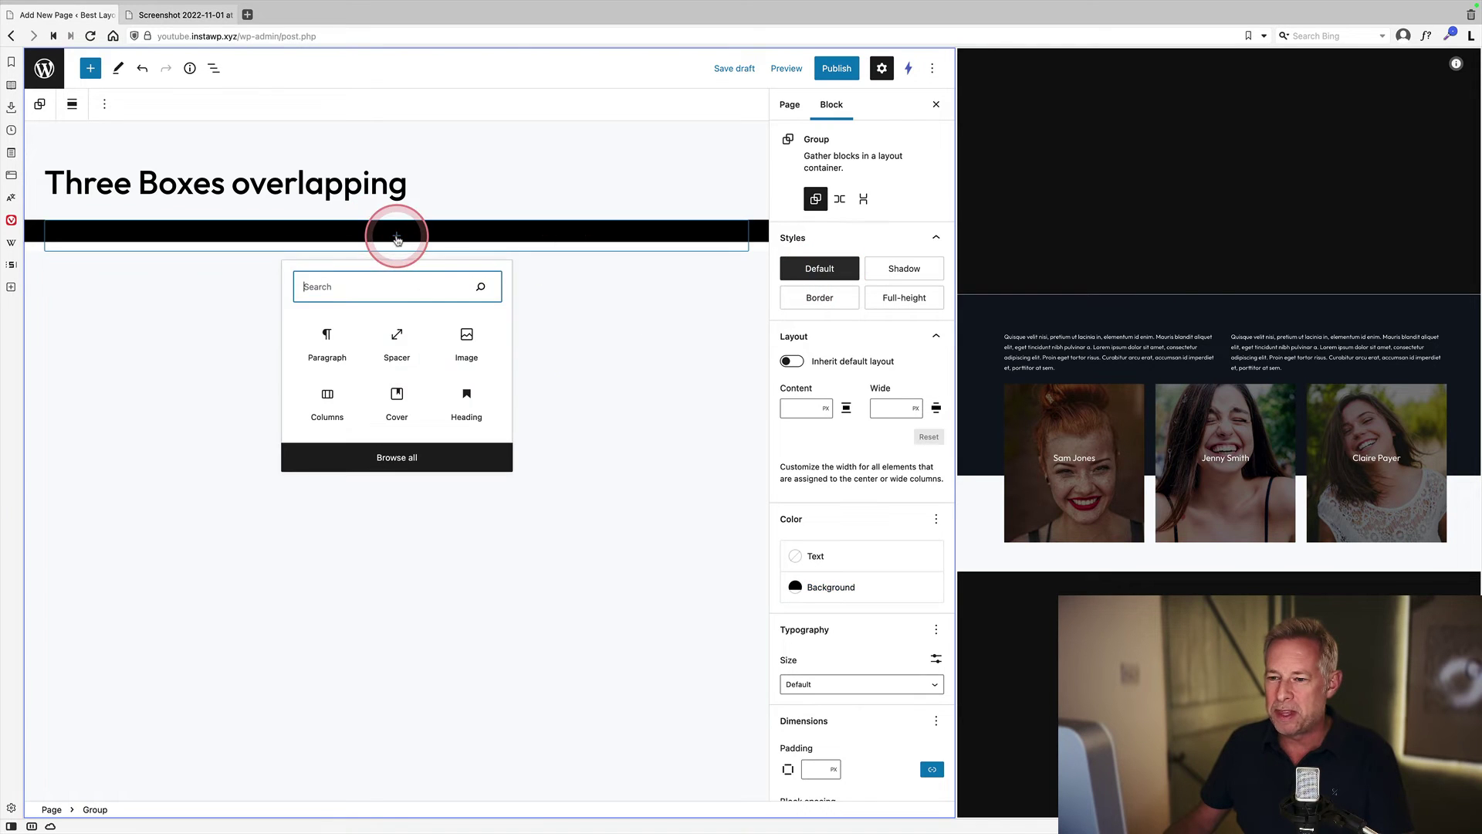
pyautogui.write('gropu')
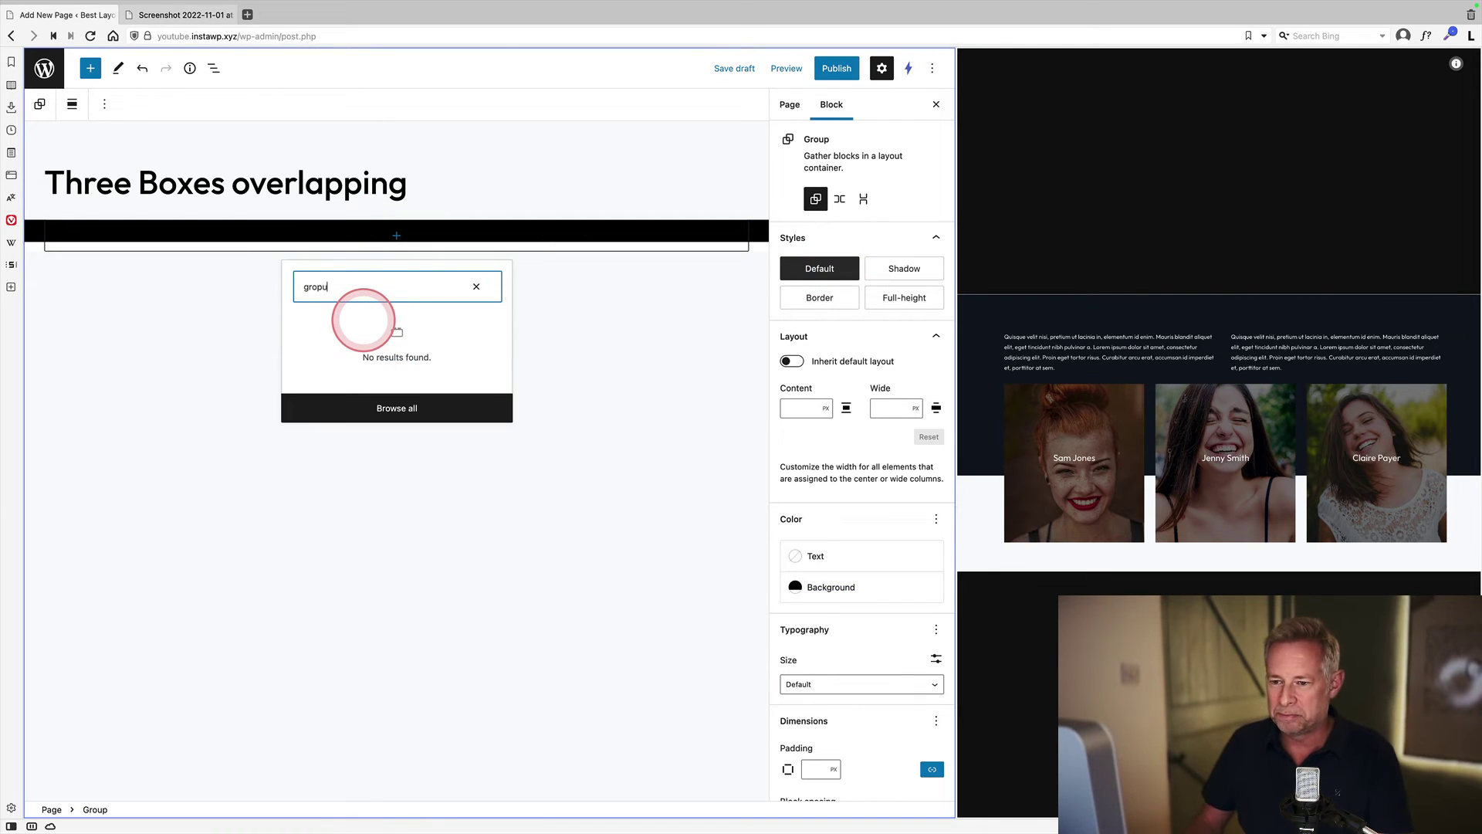
pyautogui.press('BackSpace')
pyautogui.press('BackSpace')
pyautogui.press('BackSpace')
pyautogui.write('oup')
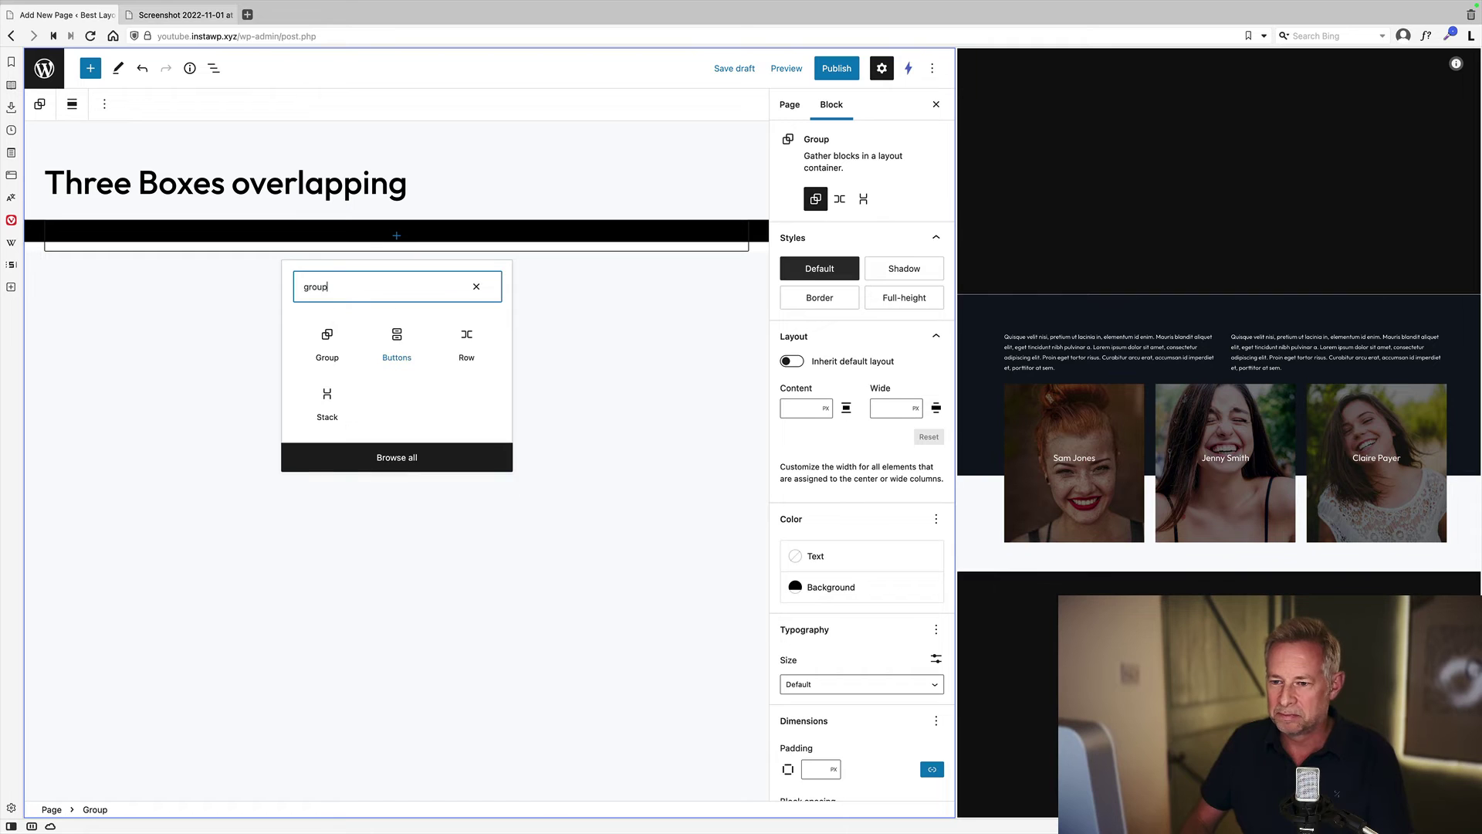
pyautogui.click(334, 341)
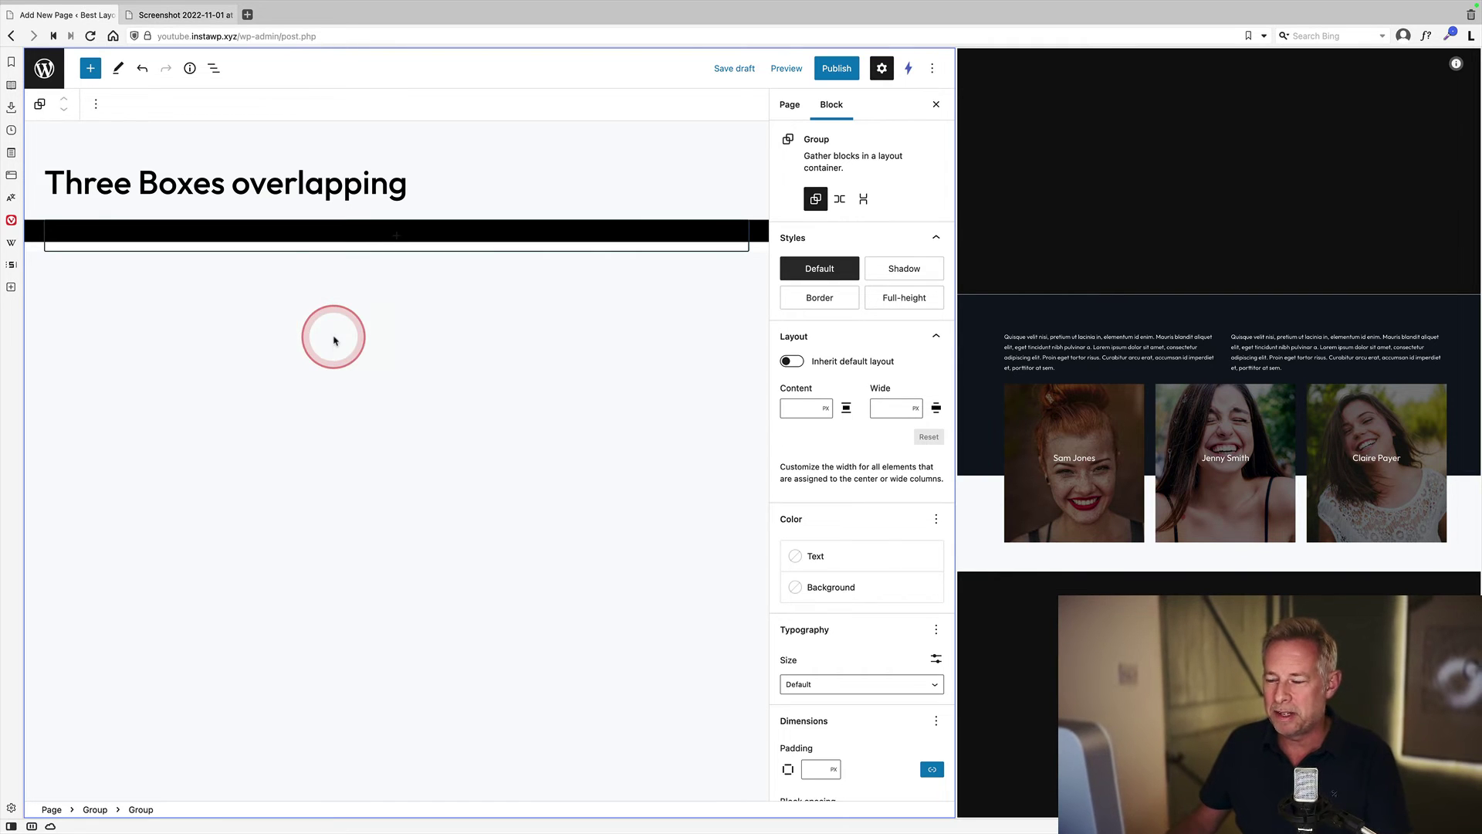
# Show the block List View, select the nested Group and add a Spacer block inside it
pyautogui.click(380, 237)
pyautogui.click(214, 68)
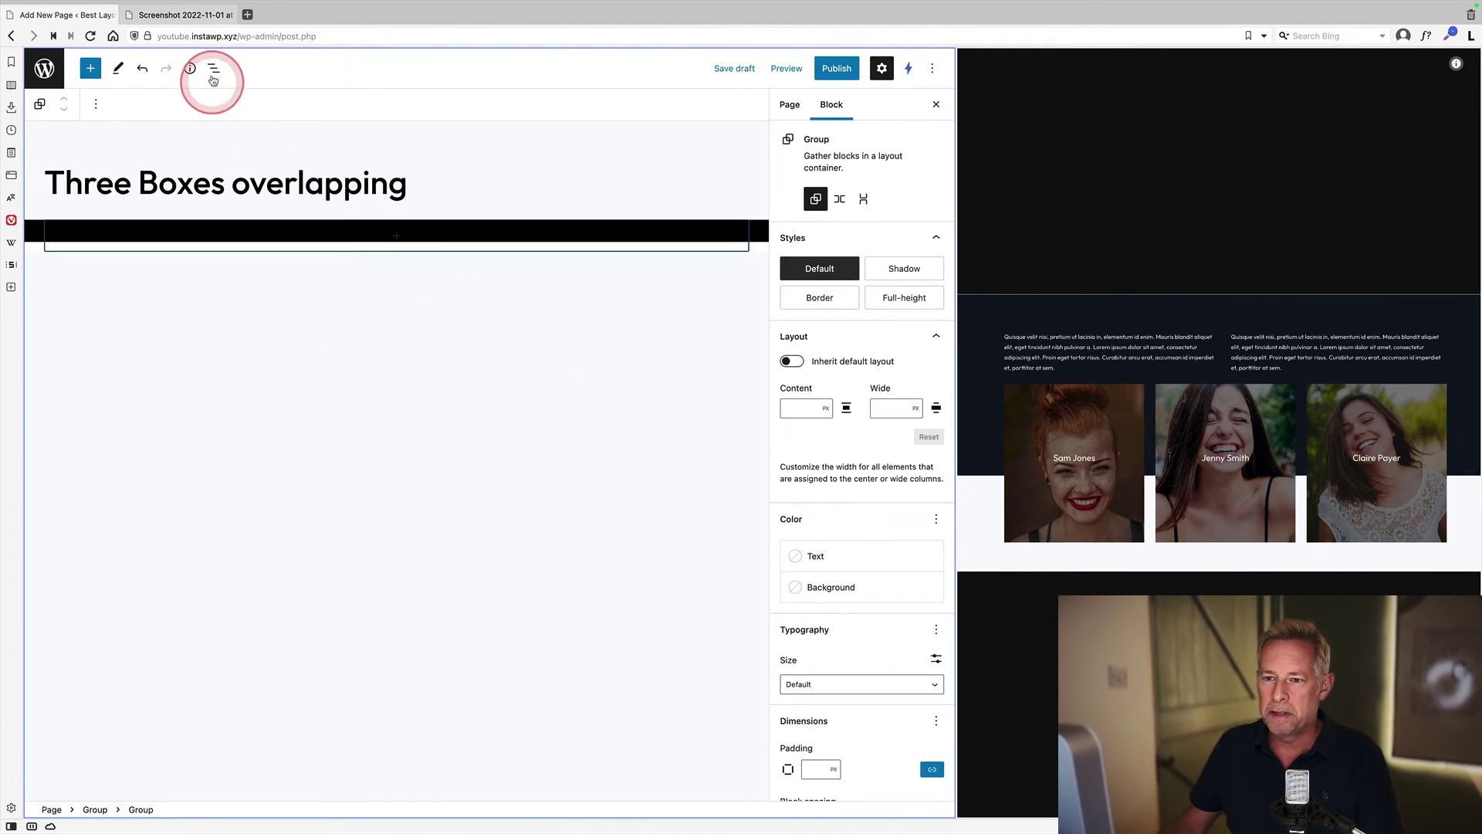
pyautogui.click(71, 162)
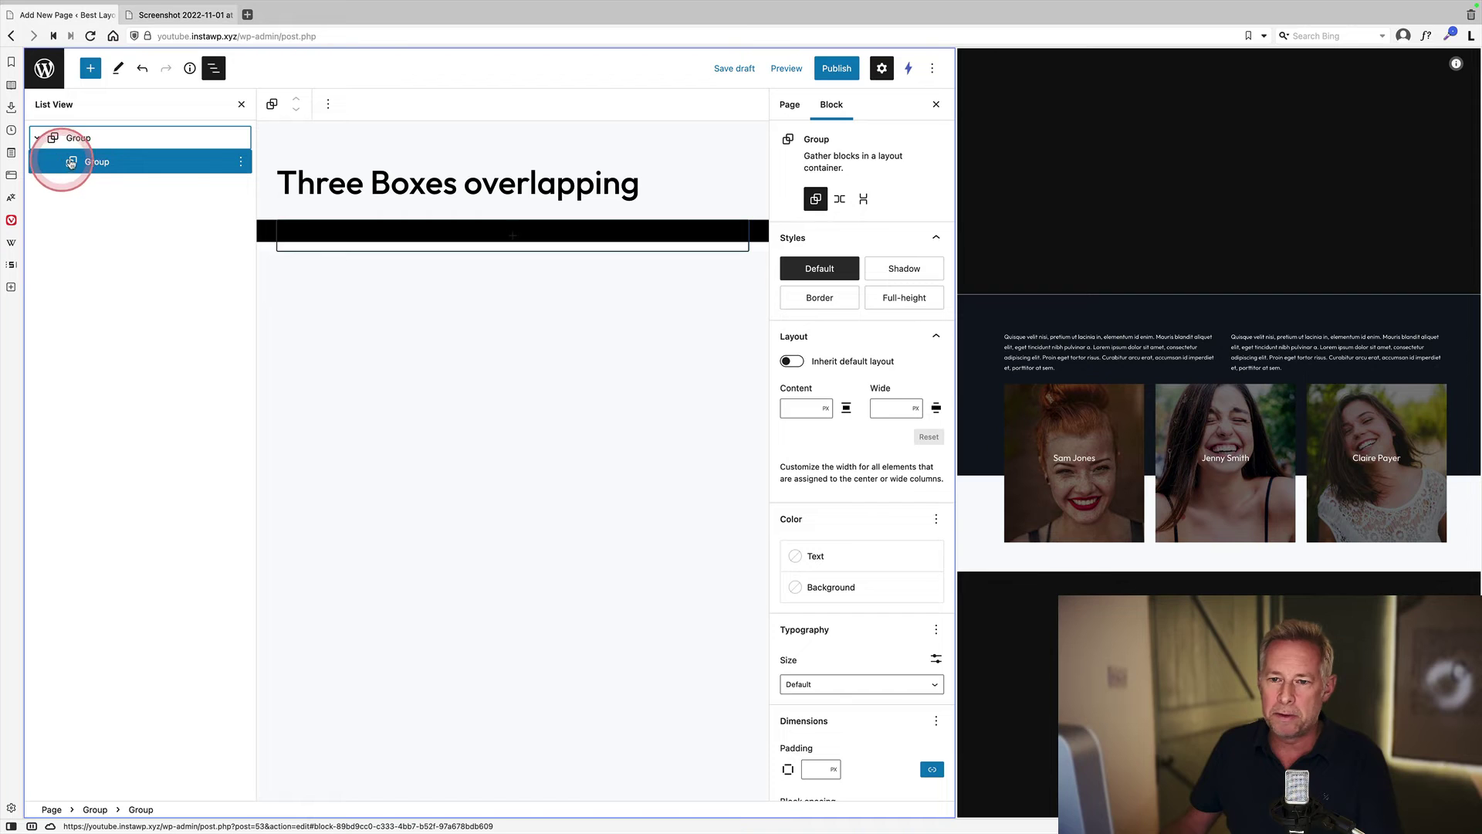
pyautogui.click(511, 237)
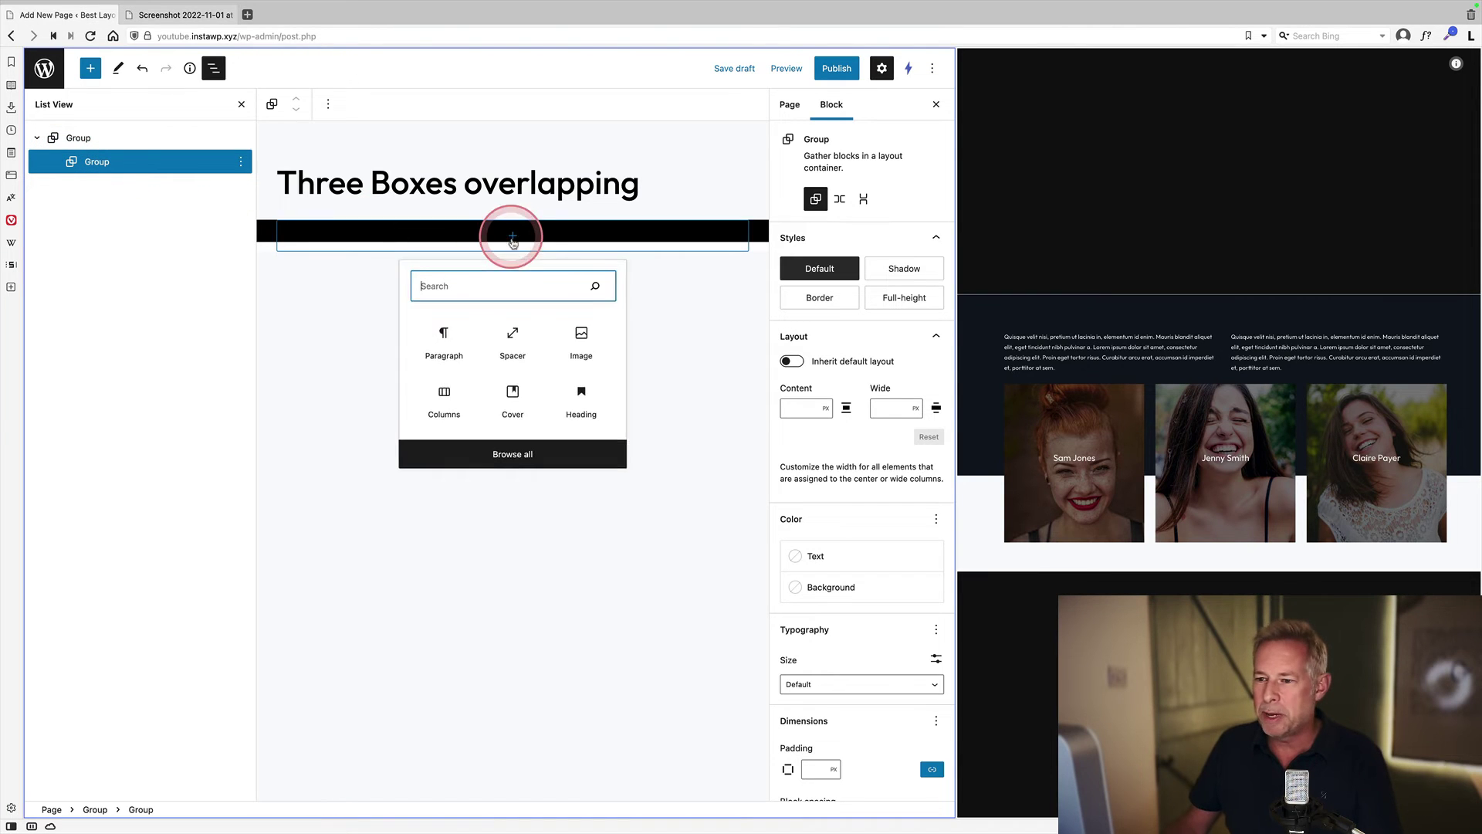
pyautogui.click(512, 334)
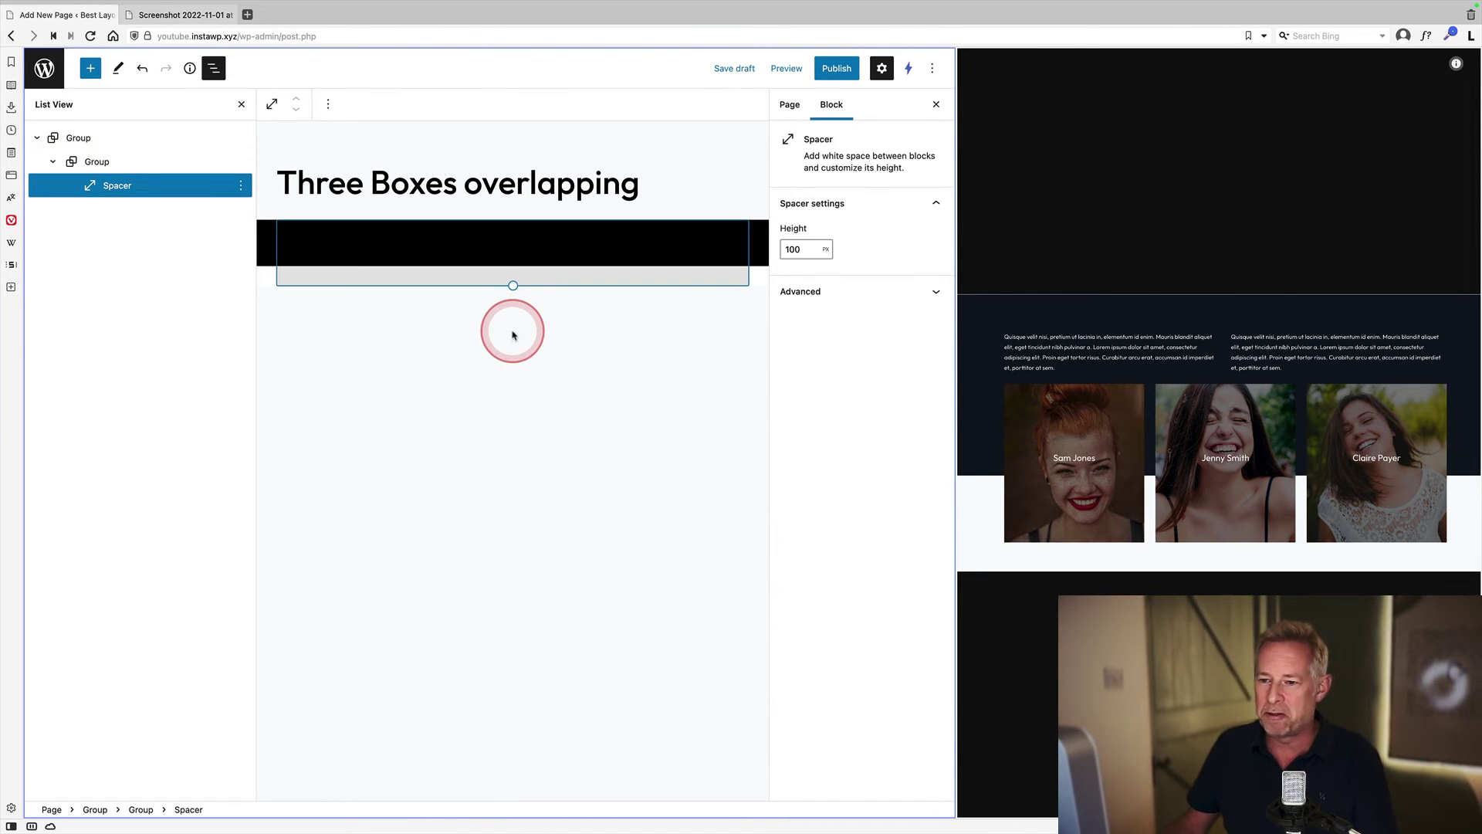
# Add a Columns block below the Spacer, using the 50 / 50 variation
pyautogui.click(522, 290)
pyautogui.write('/co')
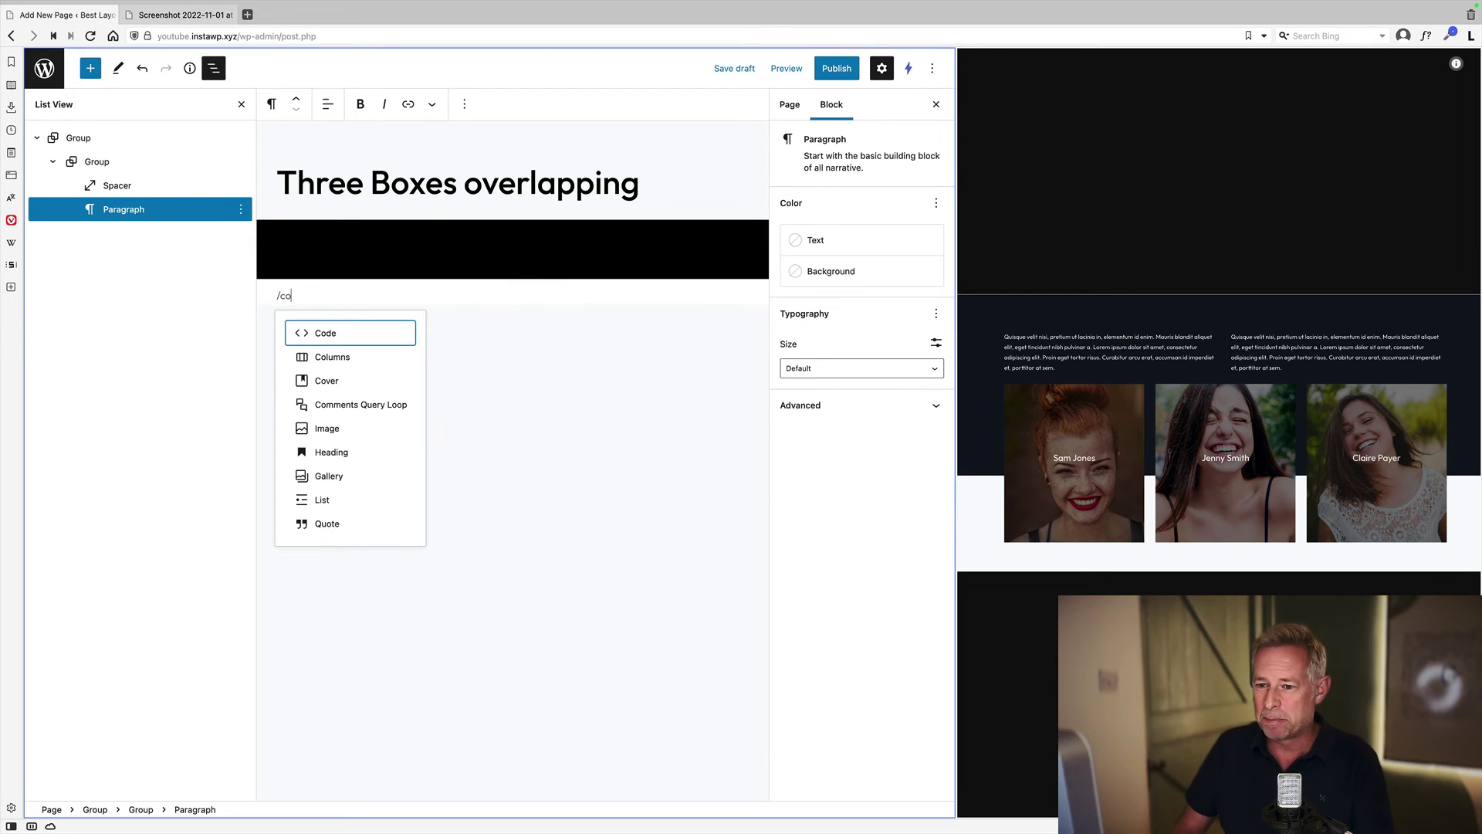
pyautogui.write('lu')
pyautogui.press('Return')
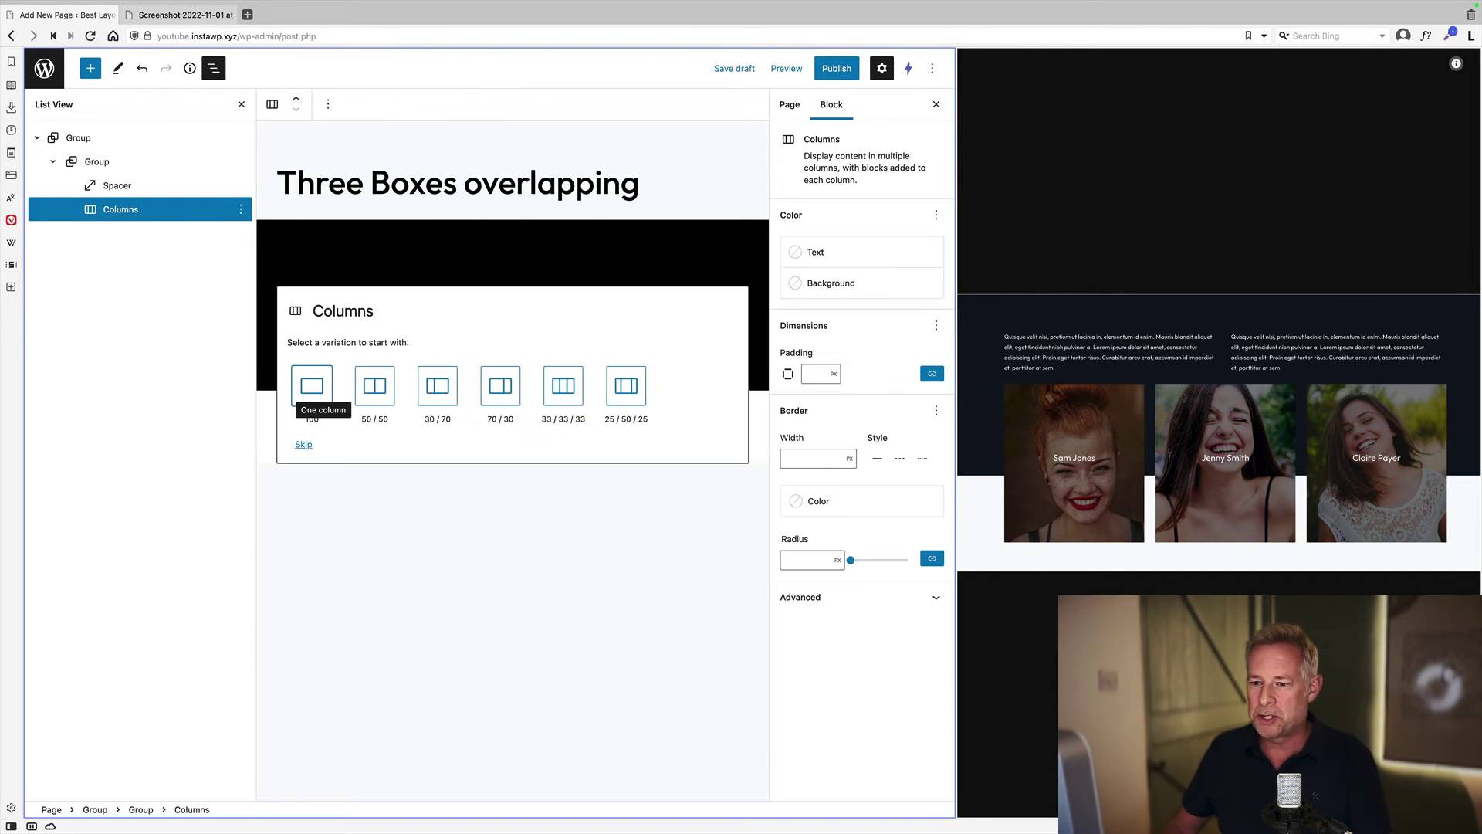
pyautogui.click(374, 384)
# Add a Paragraph block to each of the two columns, with placeholder text starting "Lorem ipsum dolor sit amet consectetur adipiscing elit sem"
pyautogui.click(389, 302)
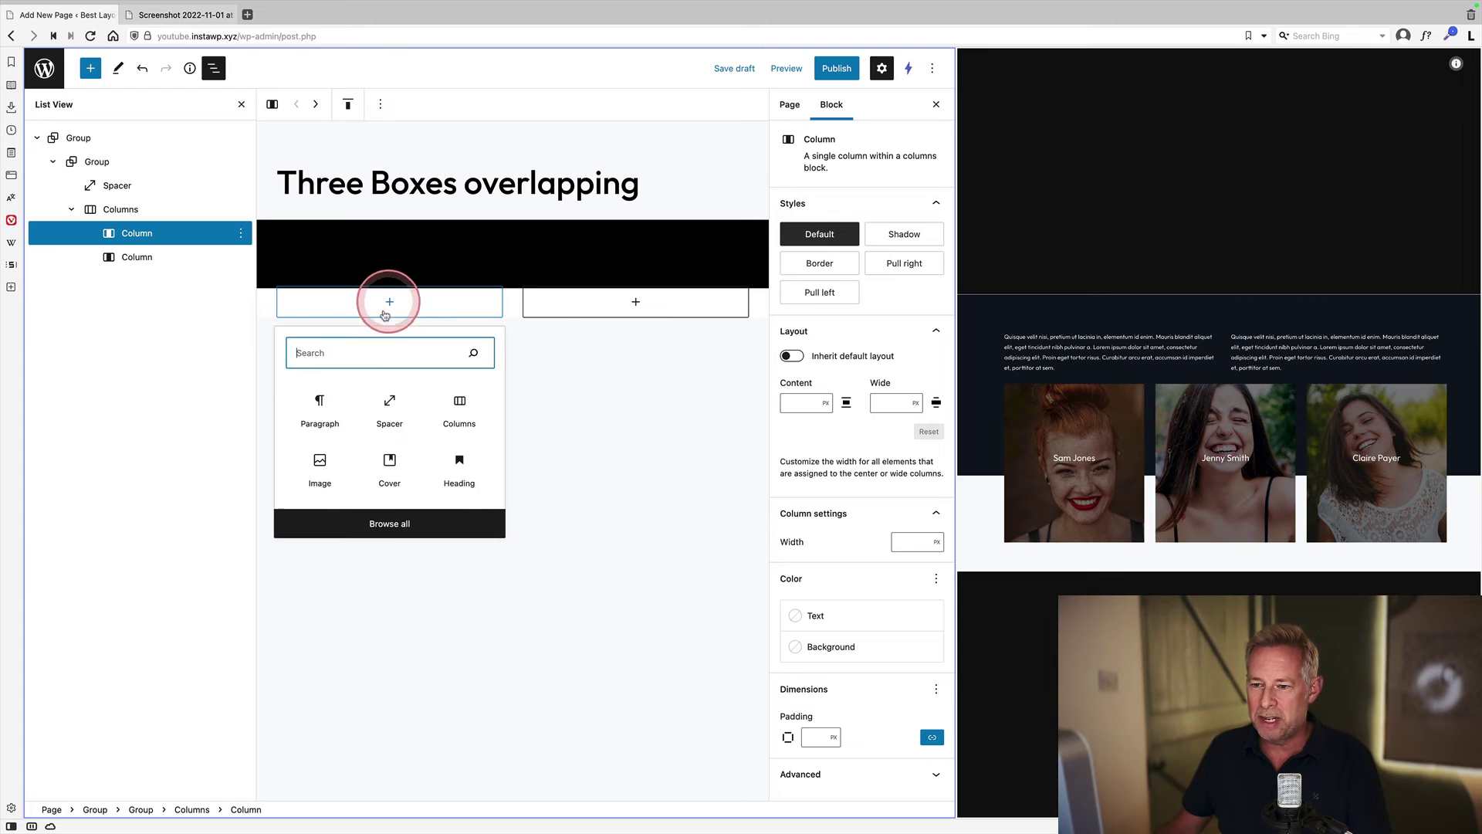
pyautogui.click(321, 408)
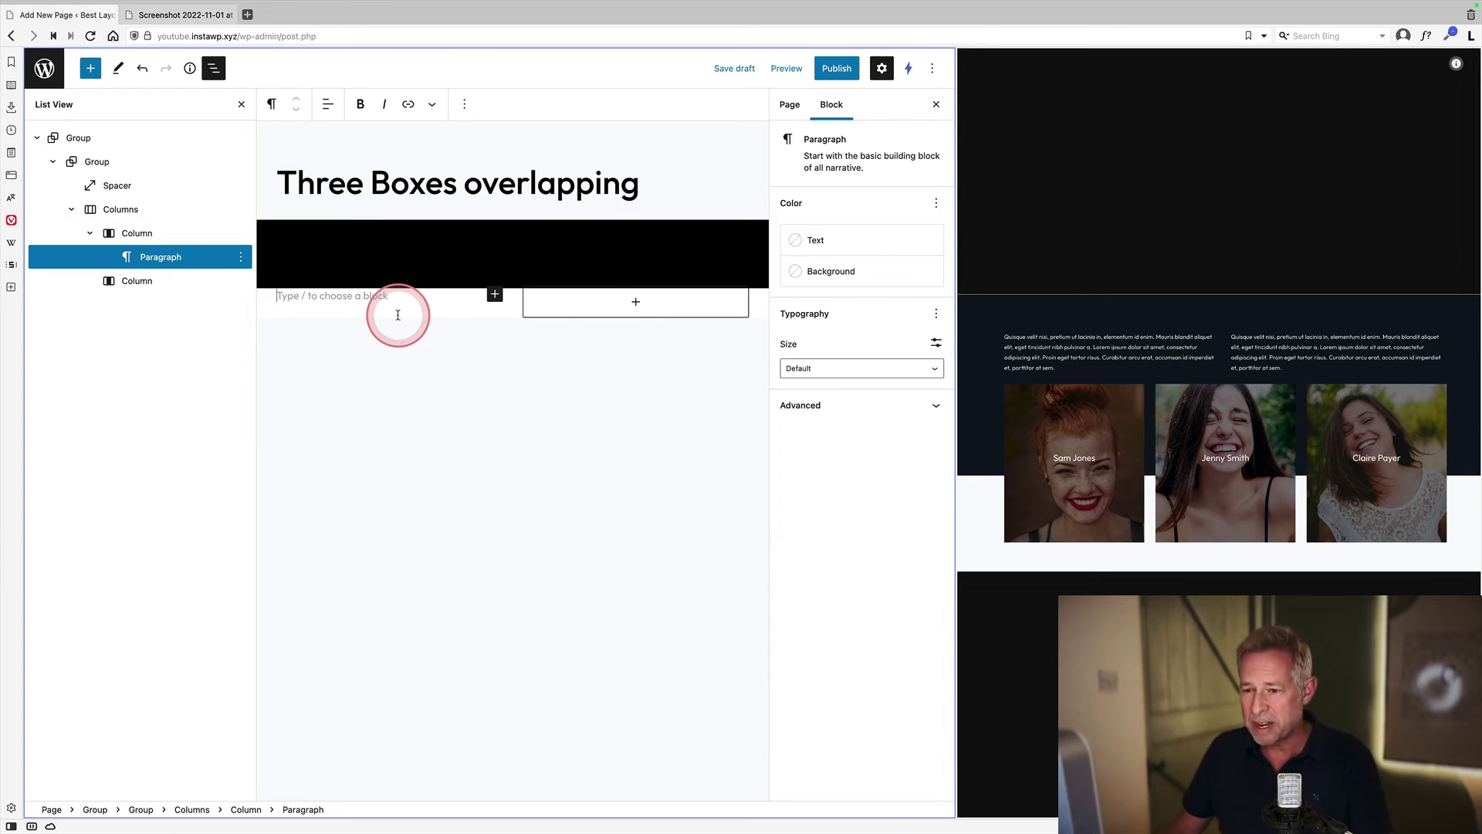
pyautogui.write('Lorem ipsum dolor sit amet consectetur adipiscing elit sem, commodo luctus eu per sagittis habitasse iaculis enim porta, augue sed accumsan eget dignissim gravida fames.')
pyautogui.click(605, 307)
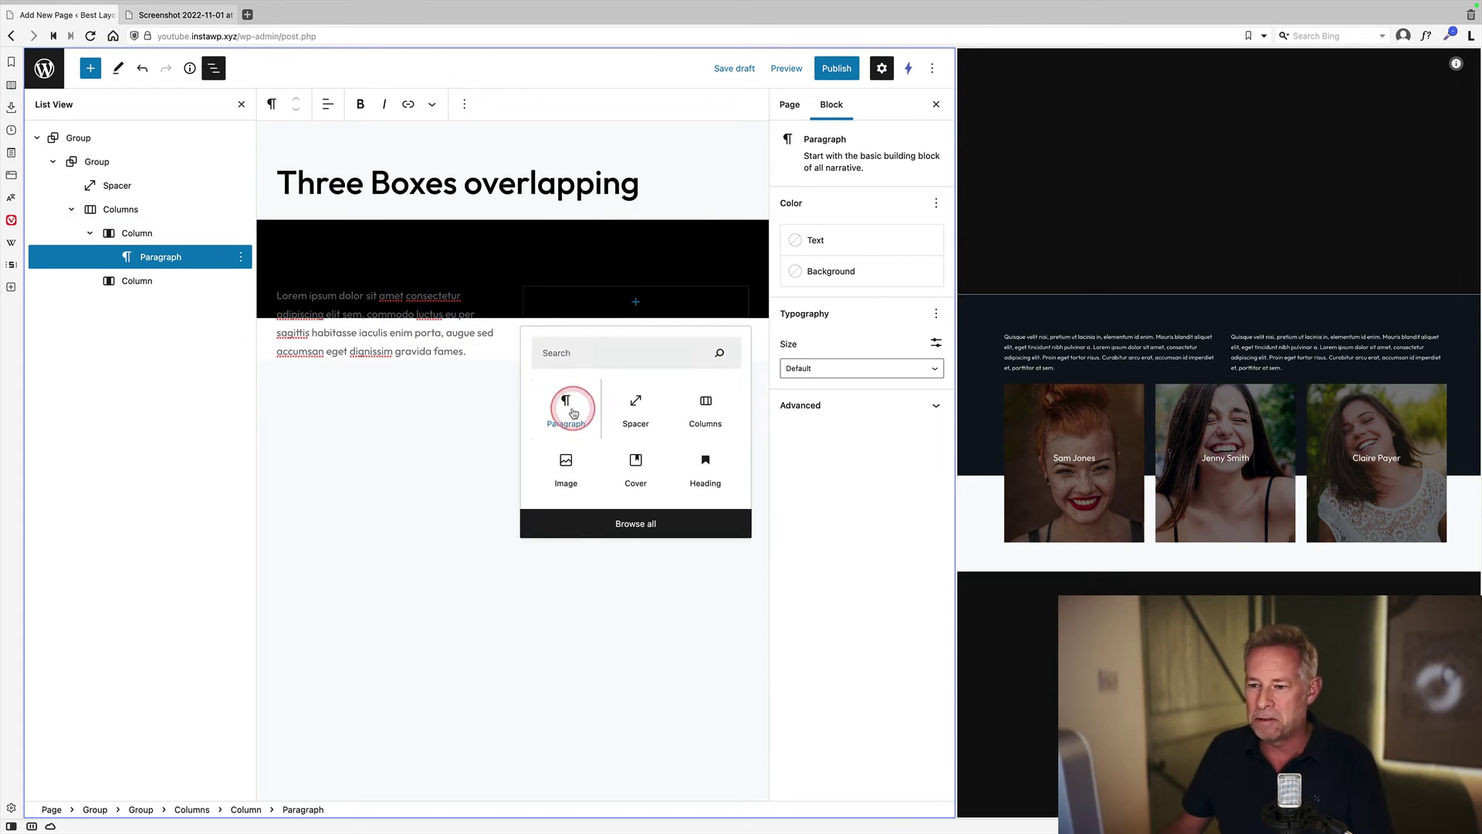
pyautogui.click(574, 413)
pyautogui.write('Lorem ipsum dolor sit amet consectetur adipiscing elit sem, commodo luctus eu per sagittis habitasse iaculis enim porta, augue sed accumsan eget dignissim gravida fames.')
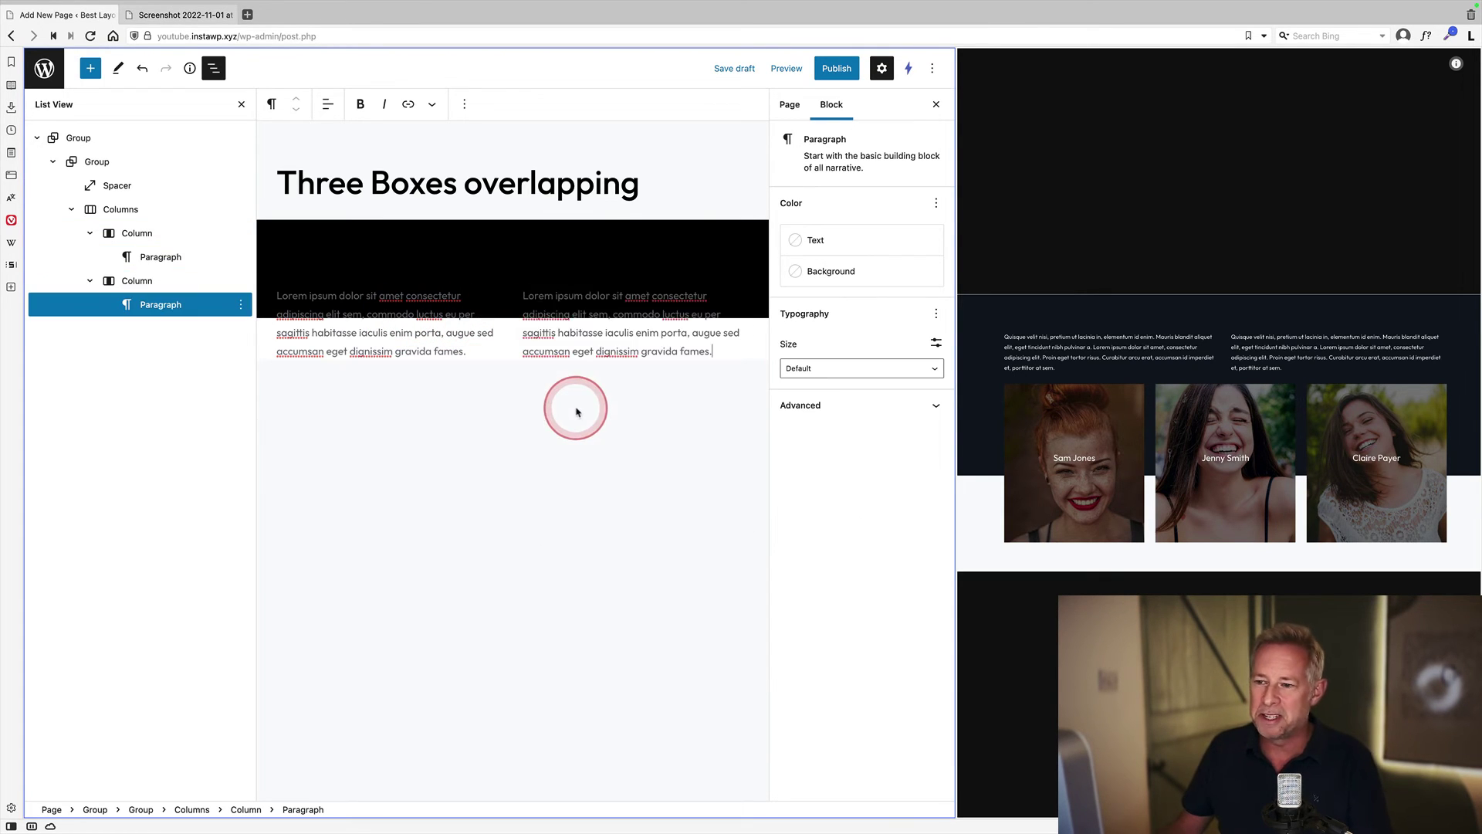
# Insert a second Columns block after the text Columns, inside the nested Group, using the 33 / 33 / 33 variation
pyautogui.click(444, 351)
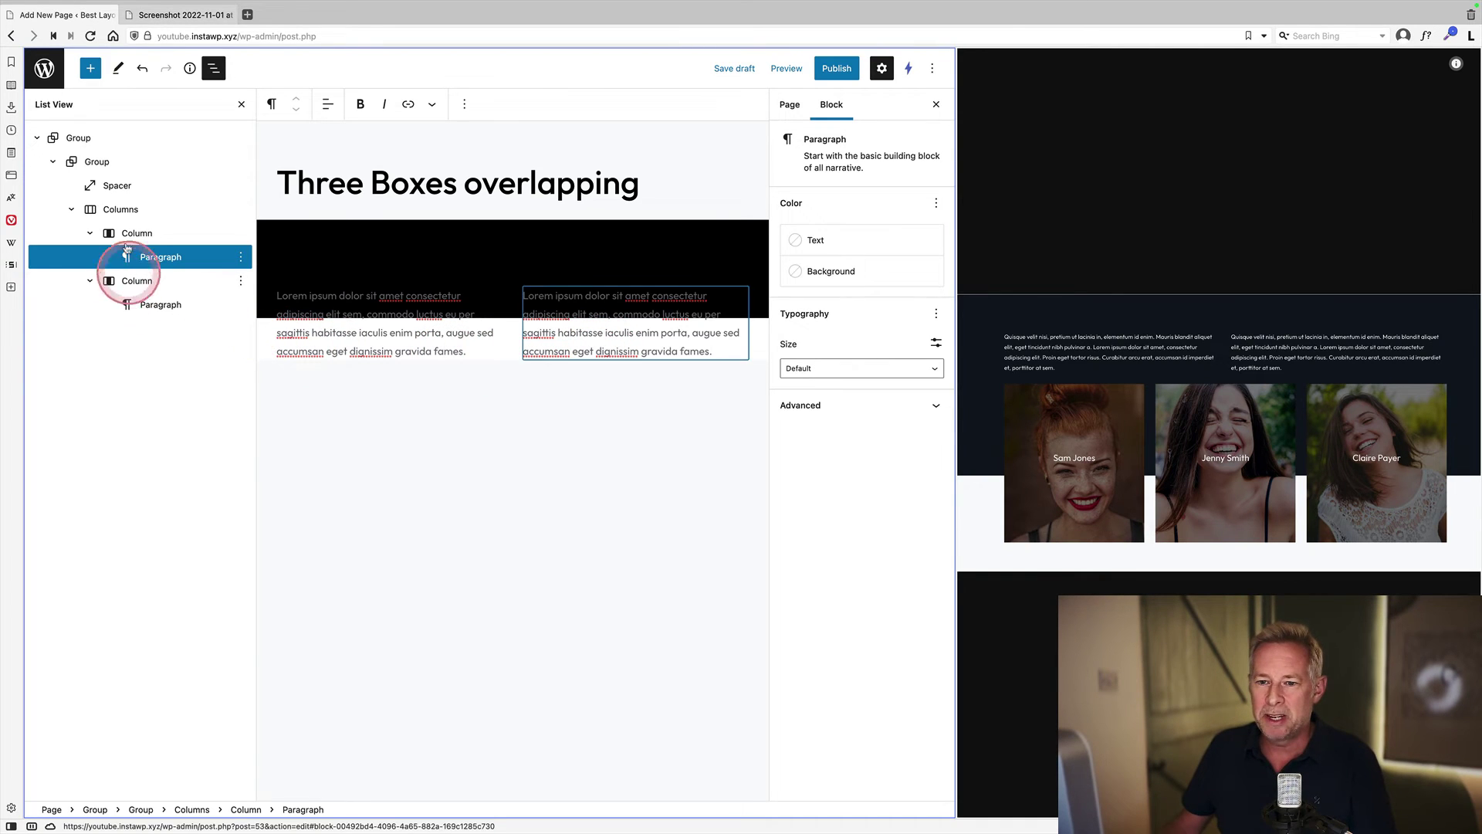
pyautogui.click(120, 209)
pyautogui.click(241, 209)
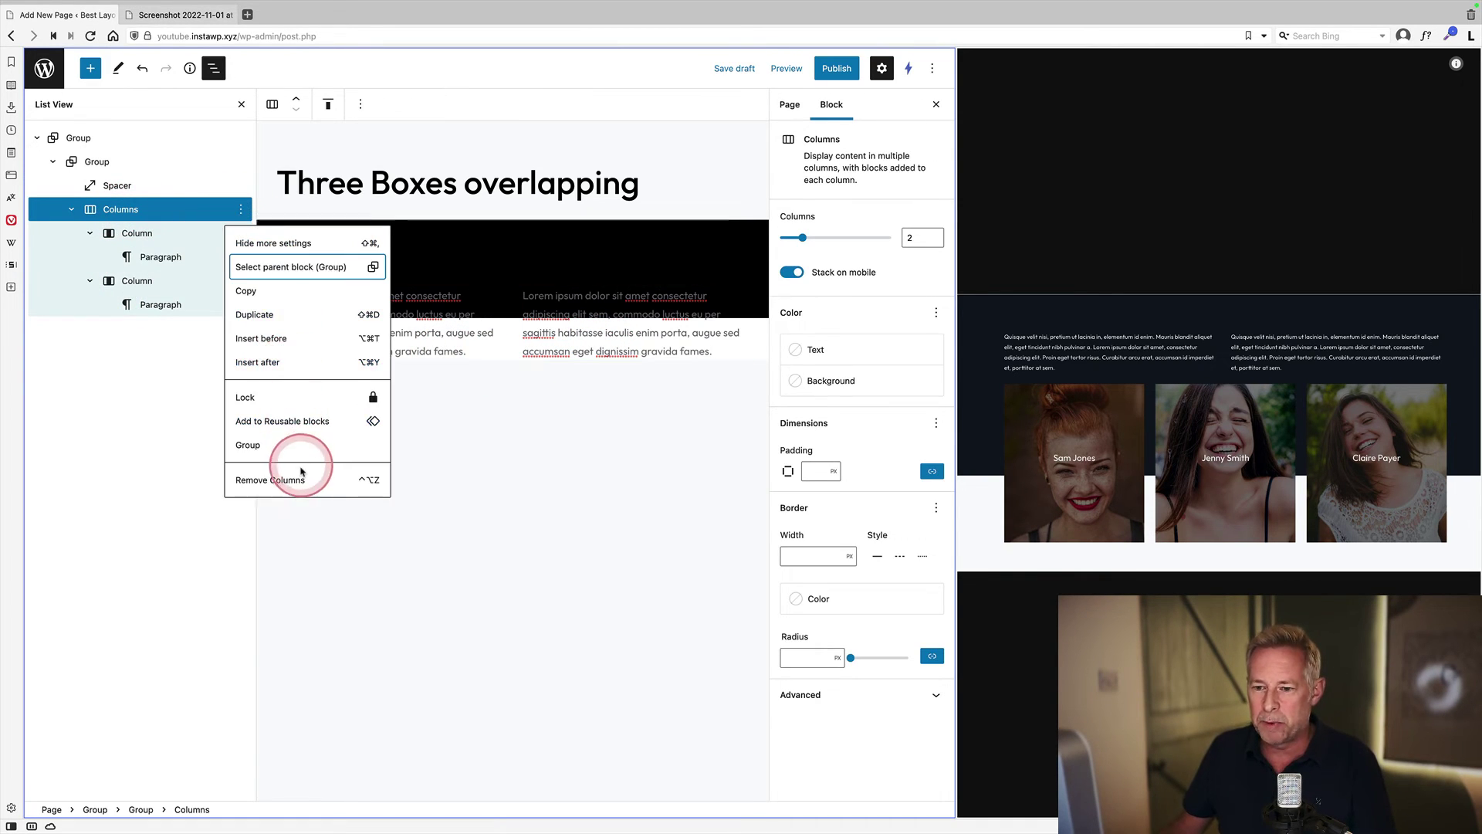
pyautogui.click(293, 366)
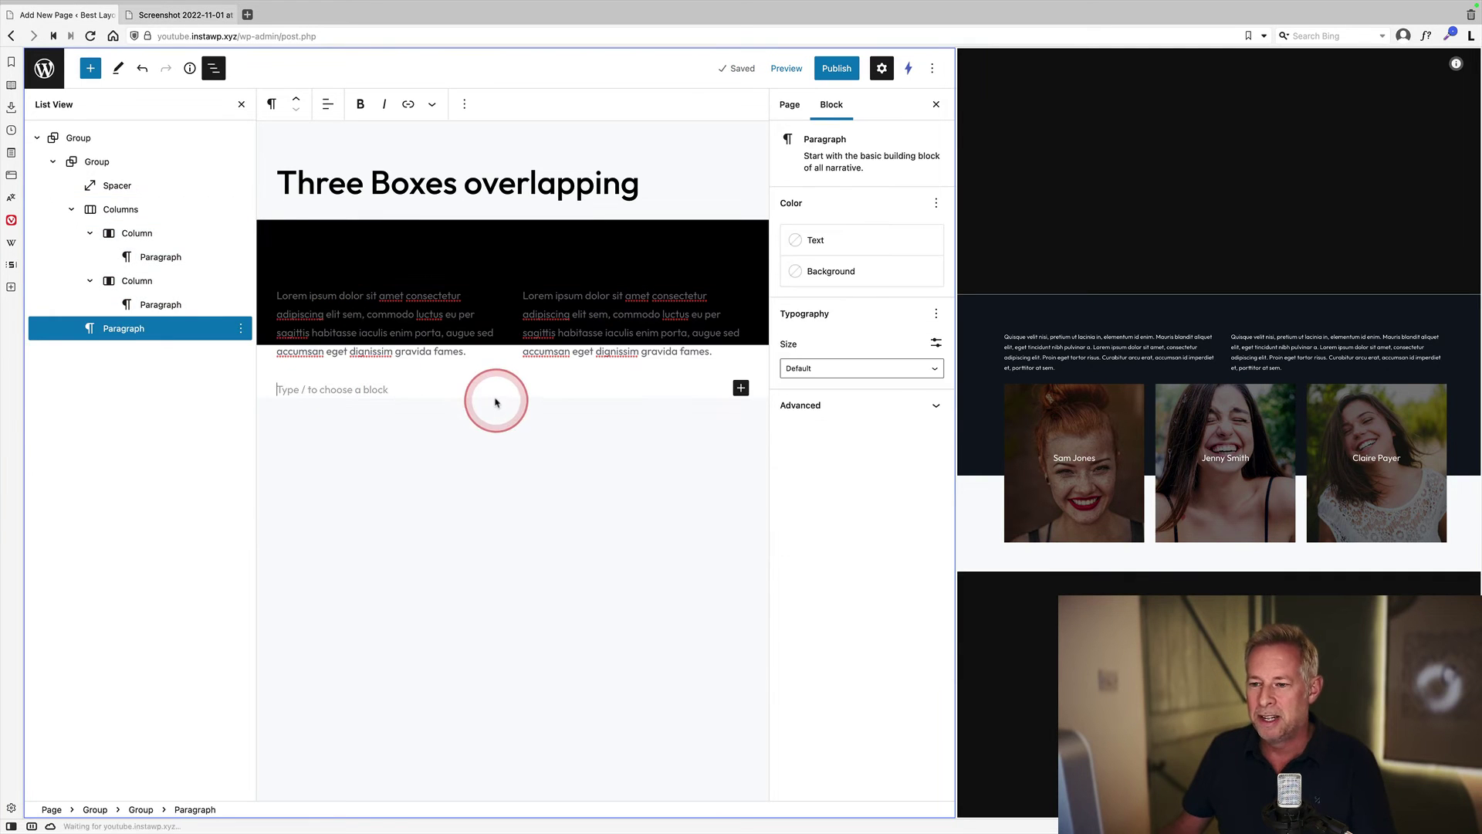
pyautogui.write('/colum')
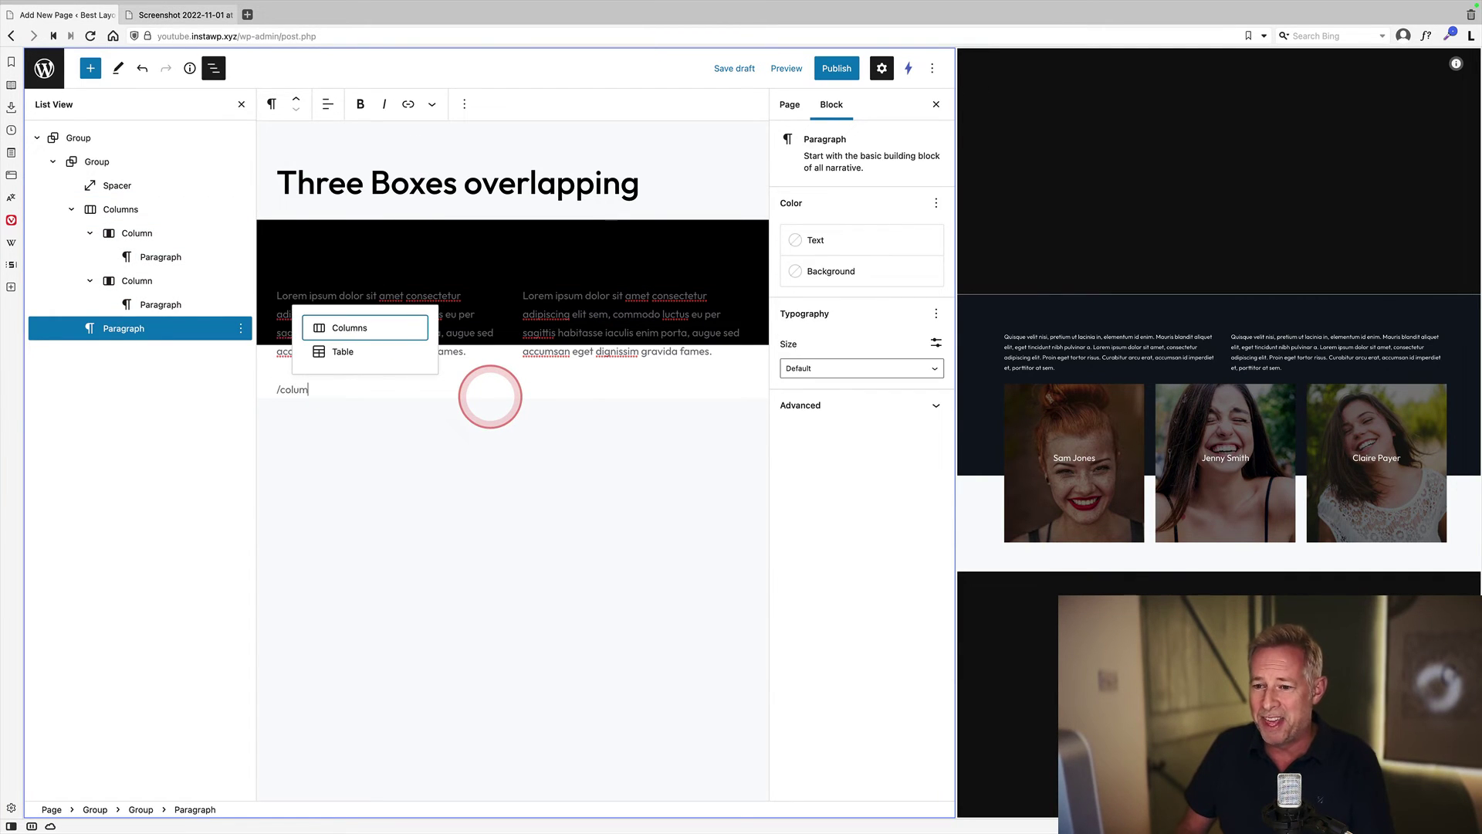
pyautogui.press('Return')
pyautogui.click(543, 472)
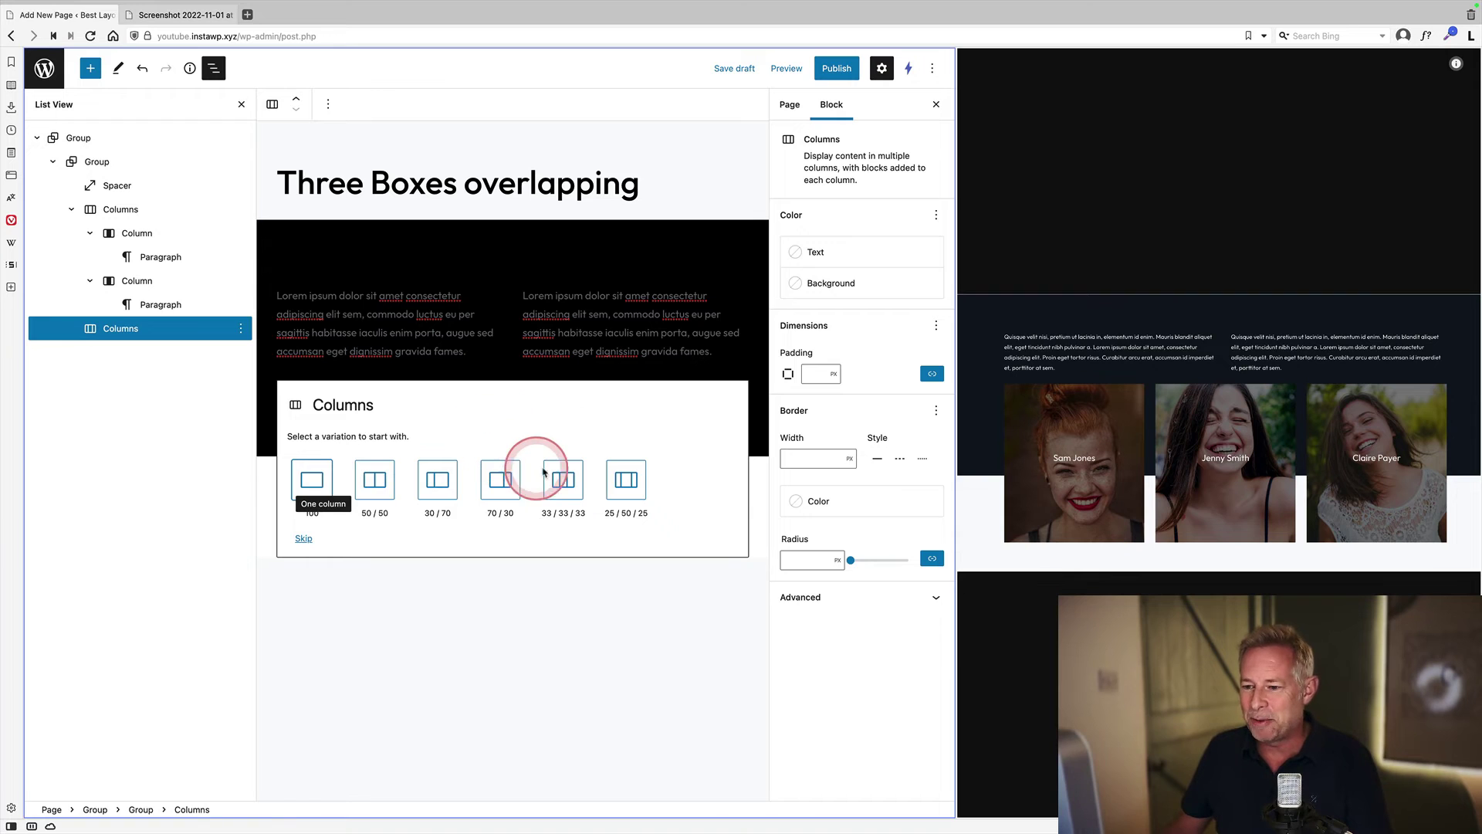
pyautogui.click(557, 474)
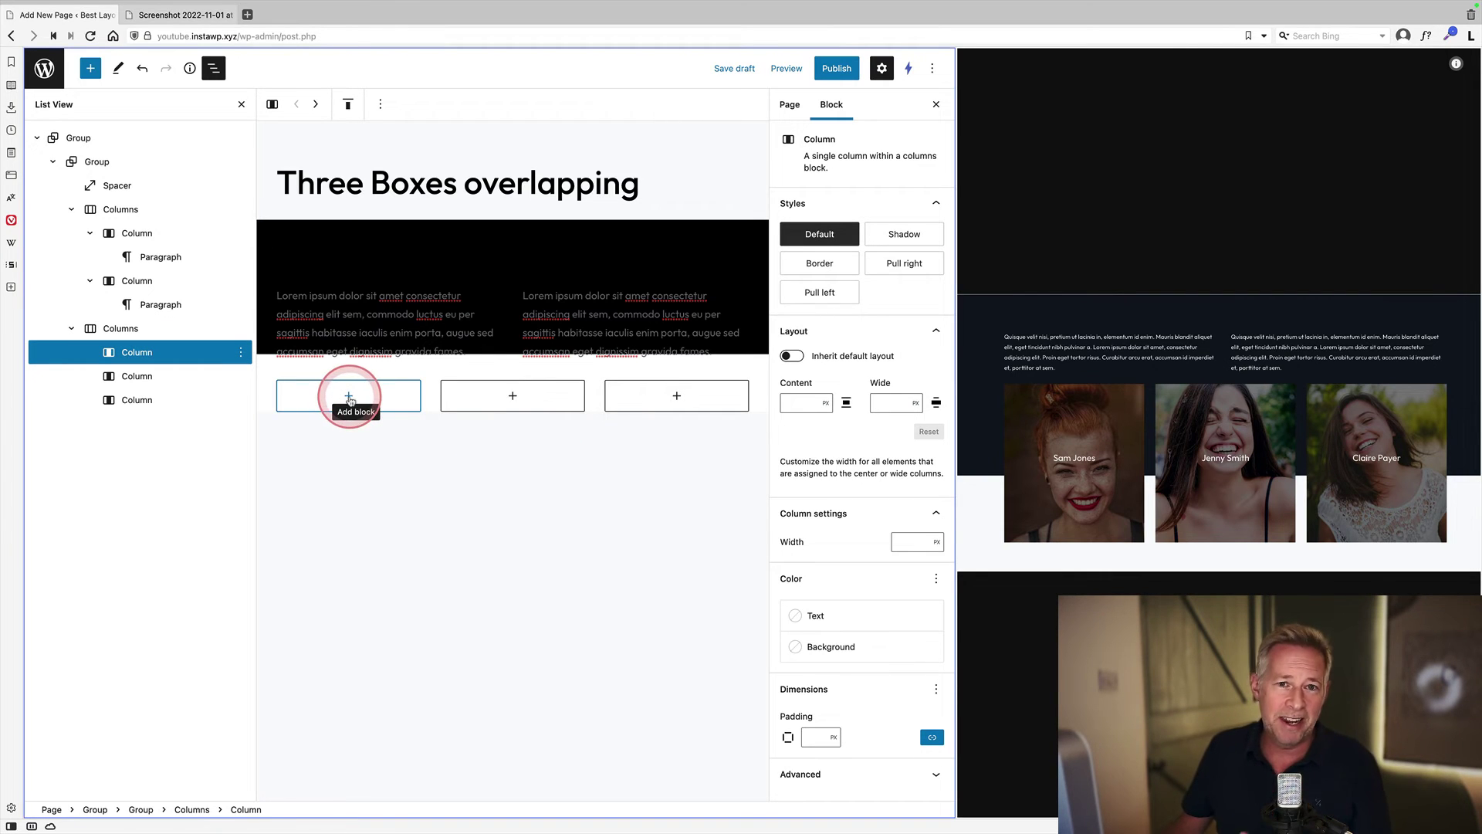
# Add a Cover block to the first of the three columns, using the Media Library photo of the smiling woman in a white lace top
pyautogui.click(350, 397)
pyautogui.write('ocver')
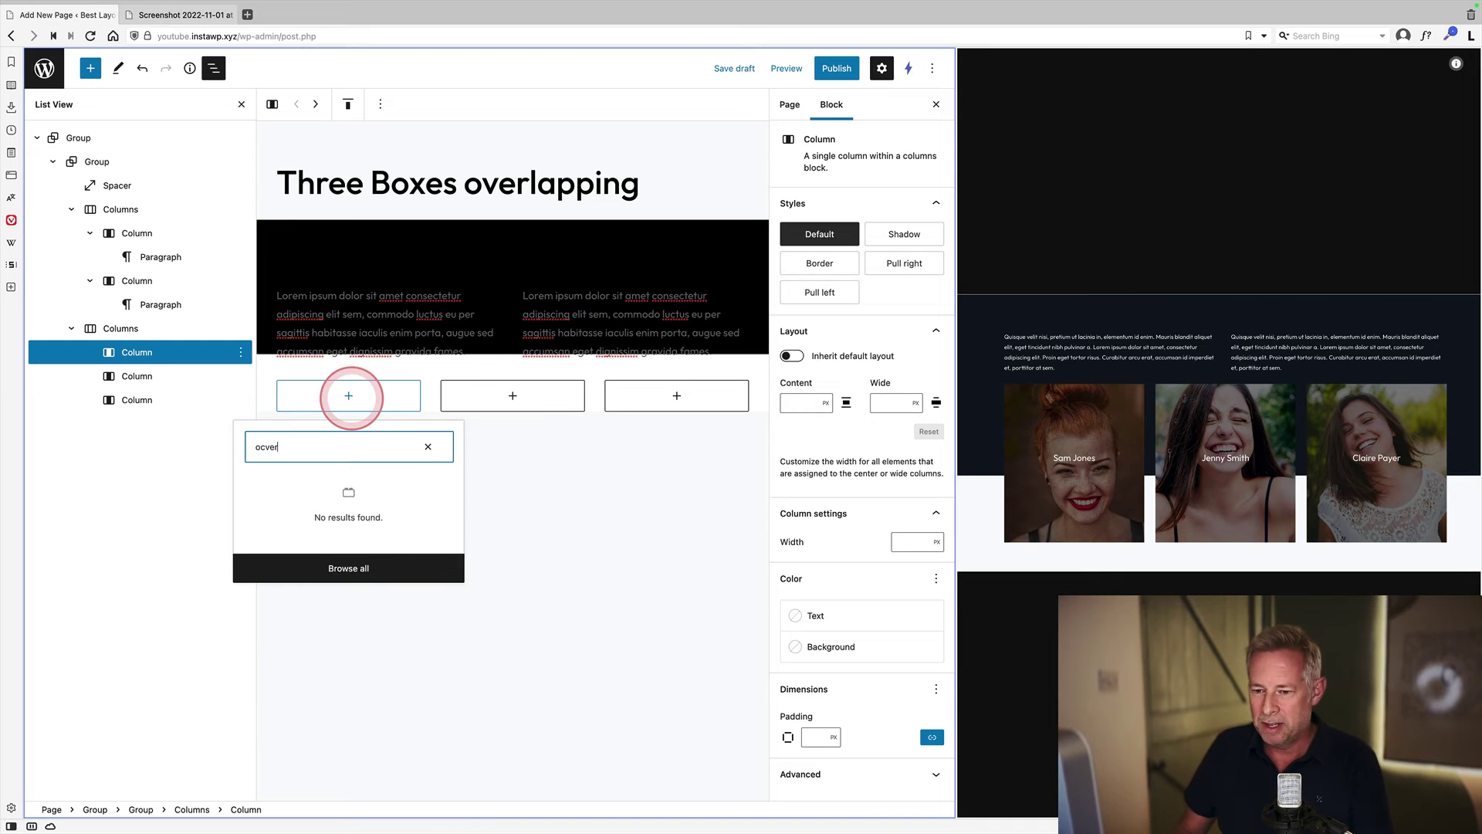
pyautogui.press('BackSpace')
pyautogui.press('BackSpace')
pyautogui.press('BackSpace')
pyautogui.press('BackSpace')
pyautogui.press('BackSpace')
pyautogui.write('cover')
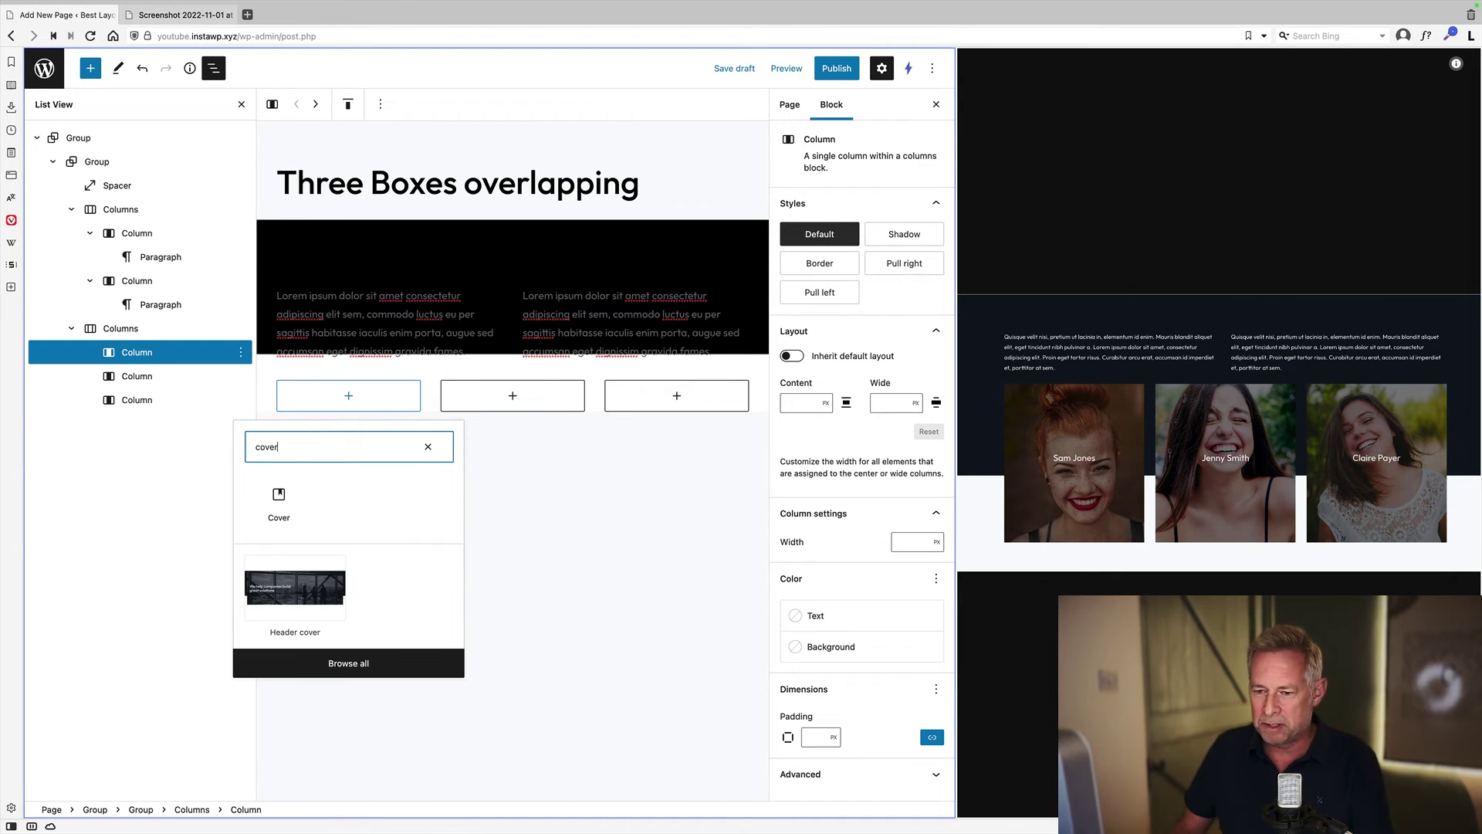
pyautogui.click(277, 496)
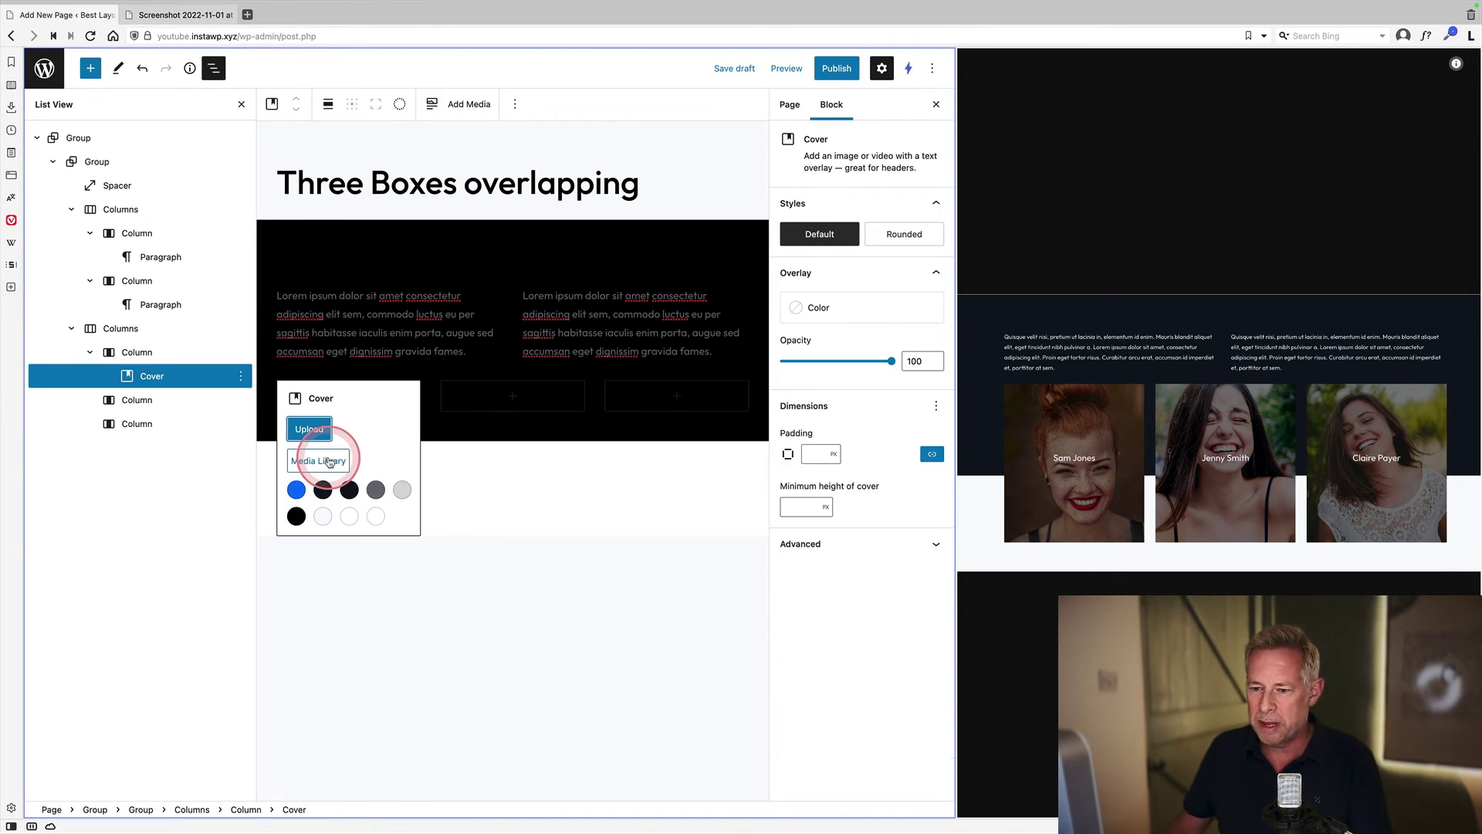
pyautogui.click(329, 462)
pyautogui.click(390, 222)
pyautogui.click(885, 769)
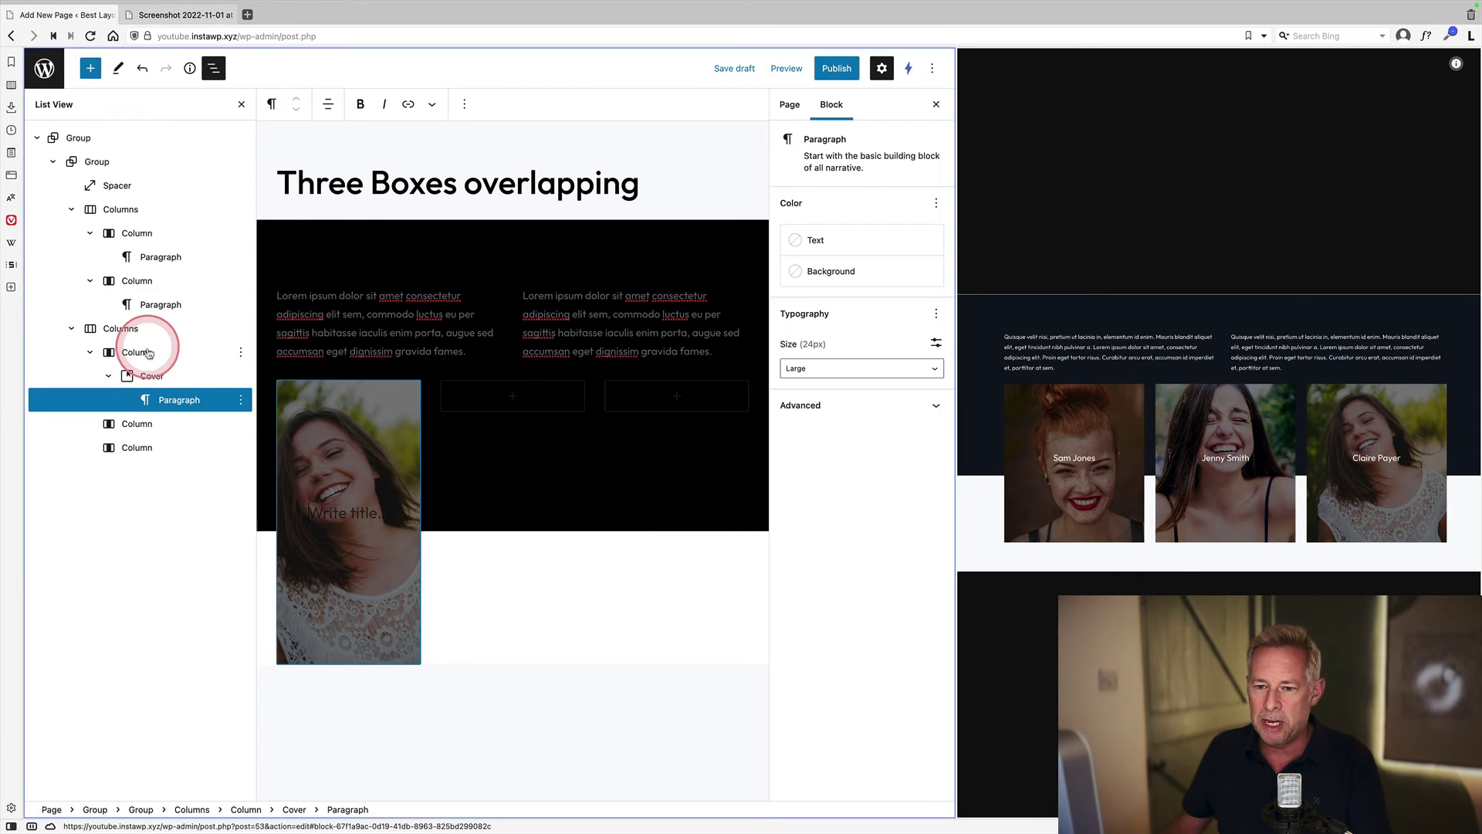
# Delete the two empty columns beside the Cover column
pyautogui.click(150, 423)
pyautogui.press('Delete')
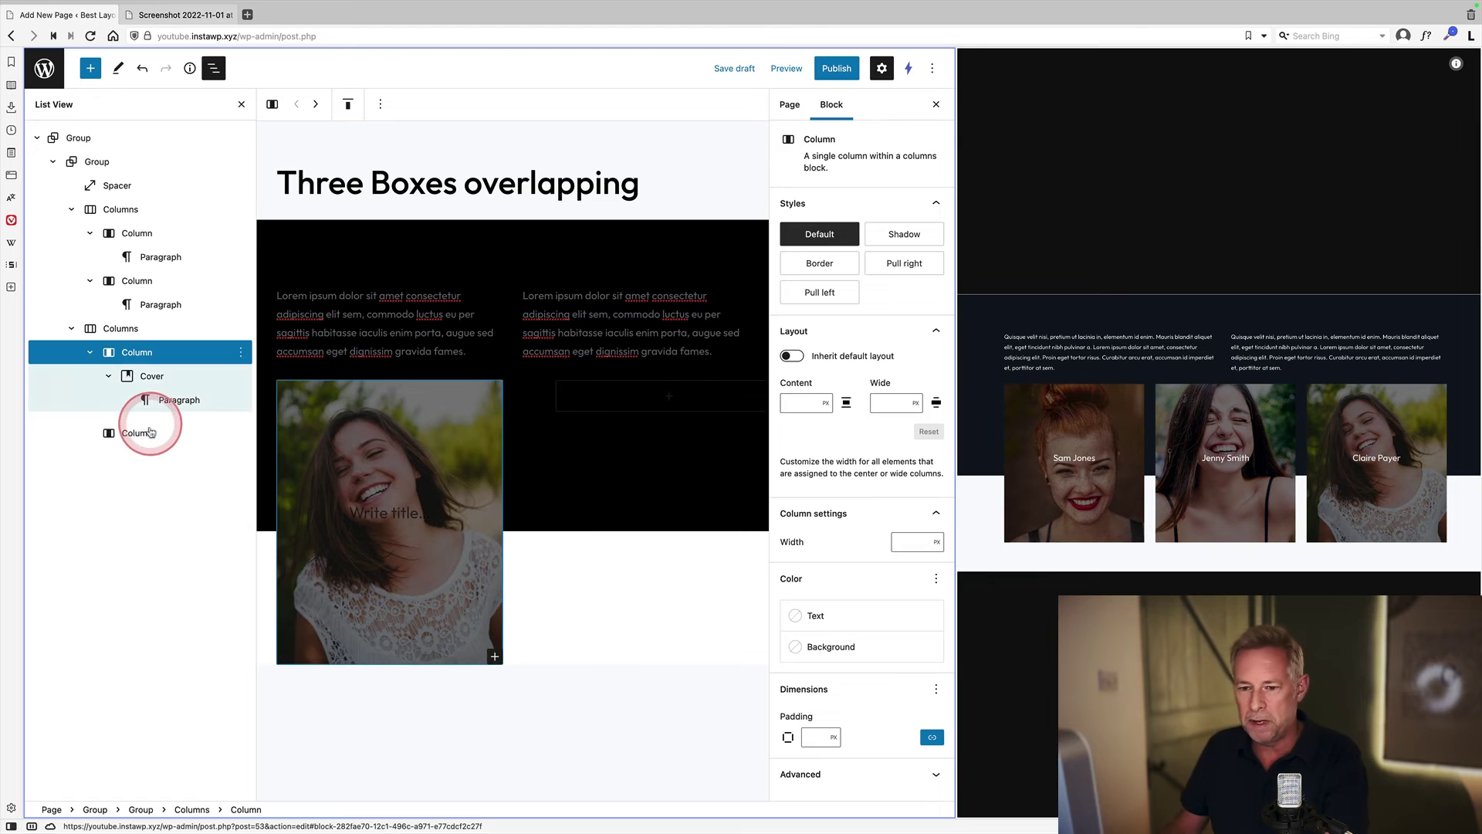
pyautogui.click(152, 426)
pyautogui.press('Delete')
# Duplicate the column containing the Cover image twice to make three matching boxes
pyautogui.click(241, 352)
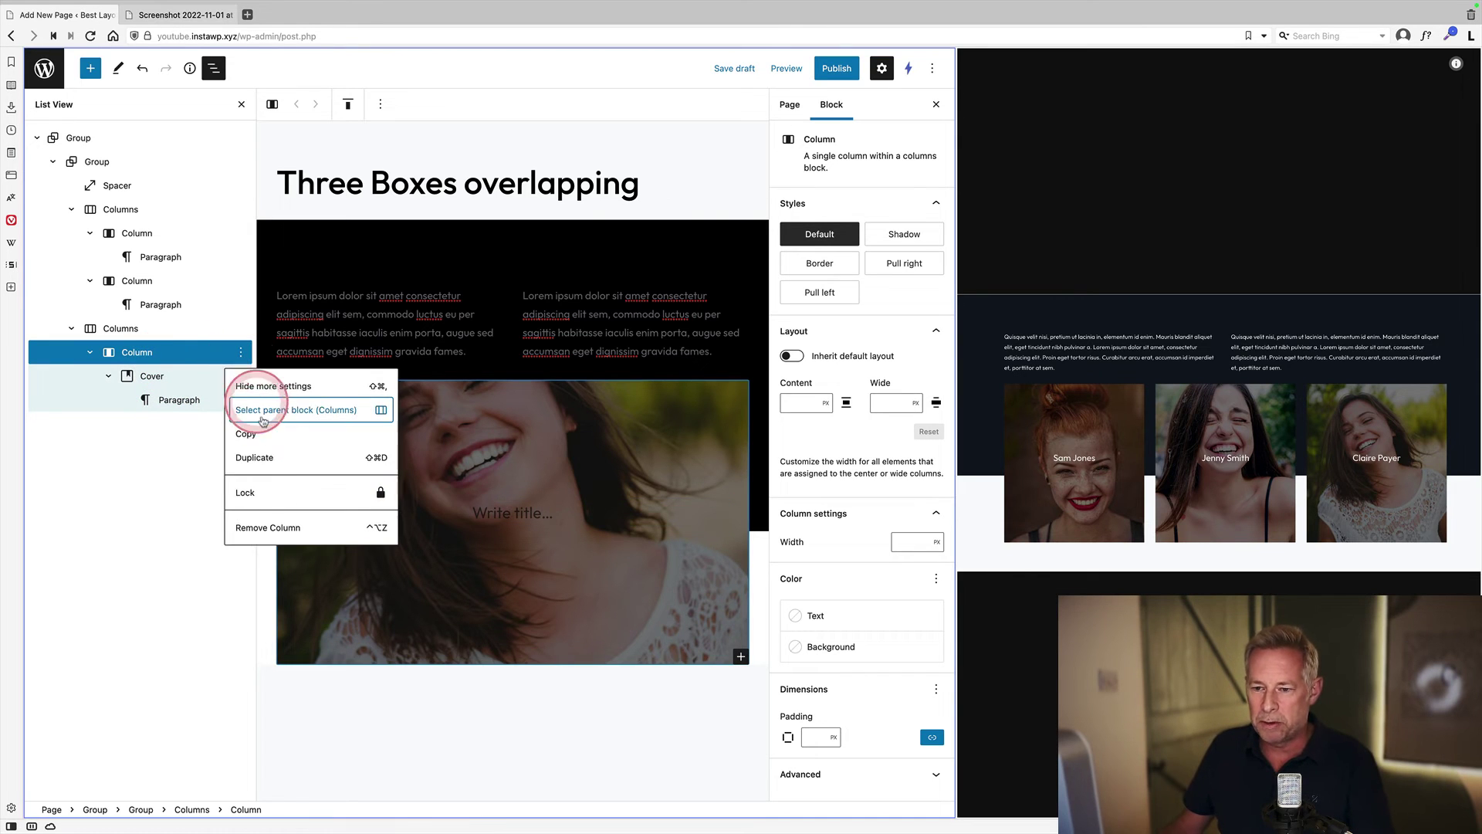
pyautogui.click(274, 457)
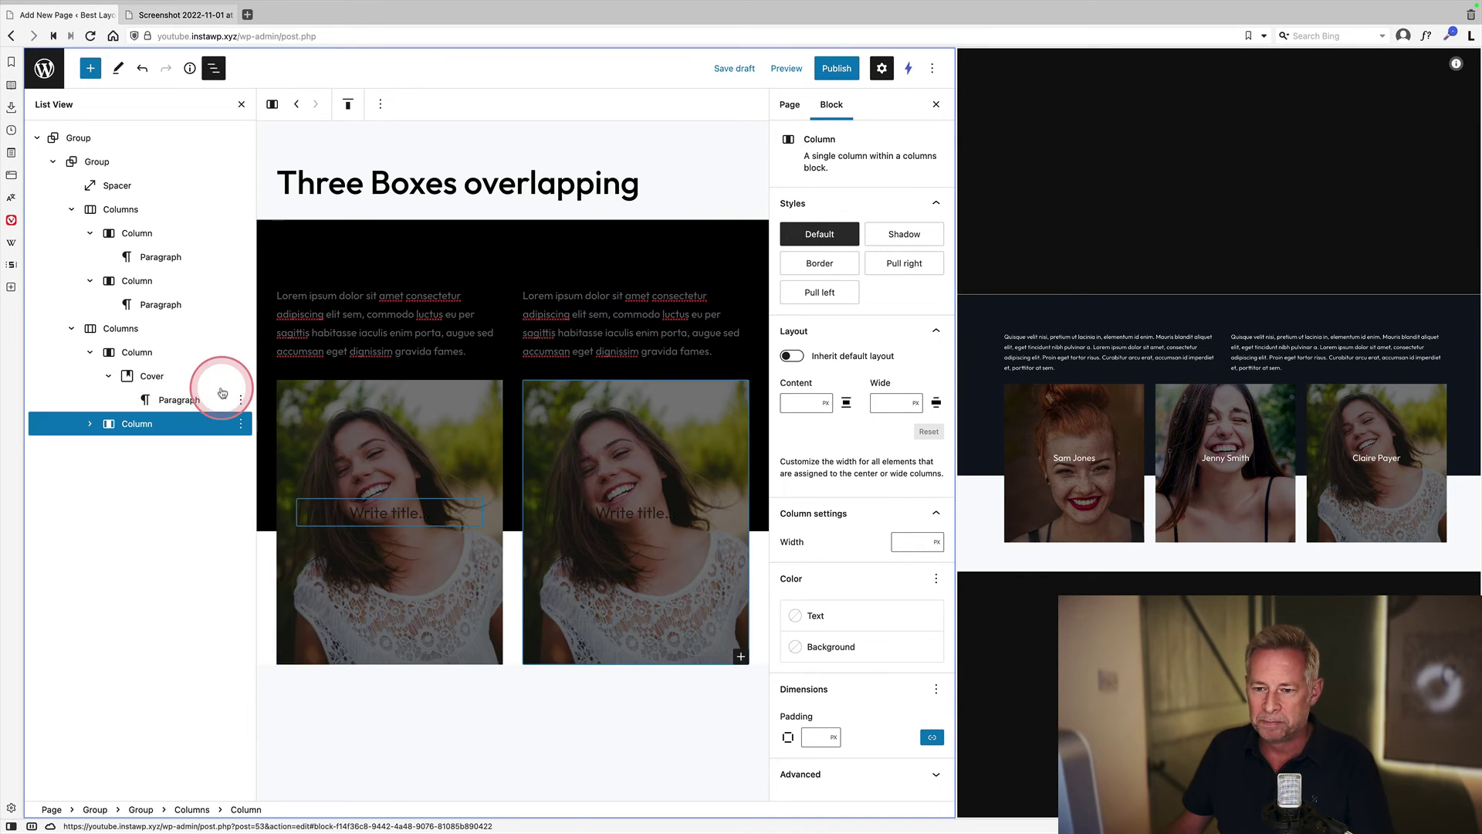
pyautogui.click(239, 424)
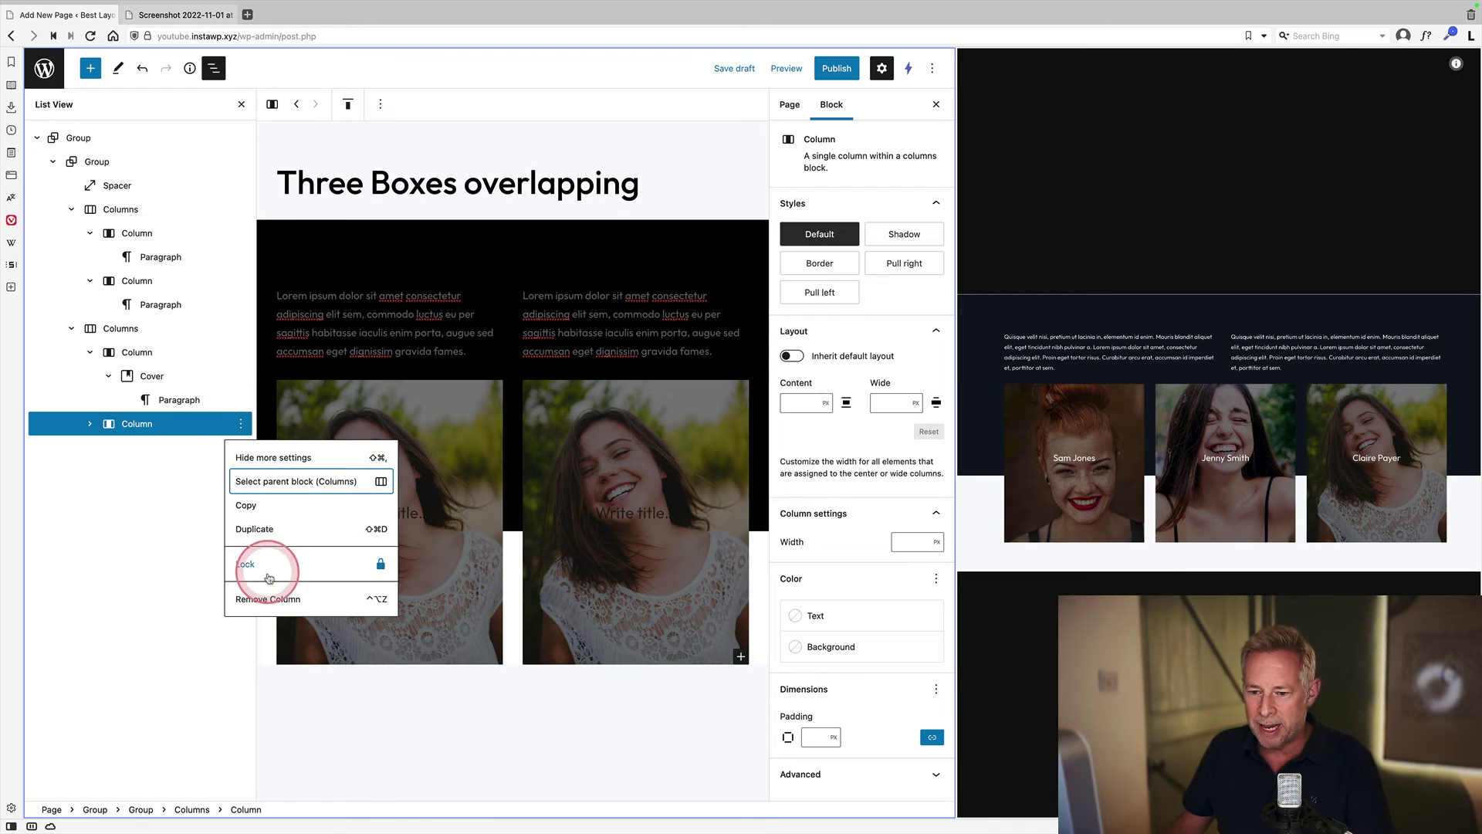
pyautogui.click(287, 529)
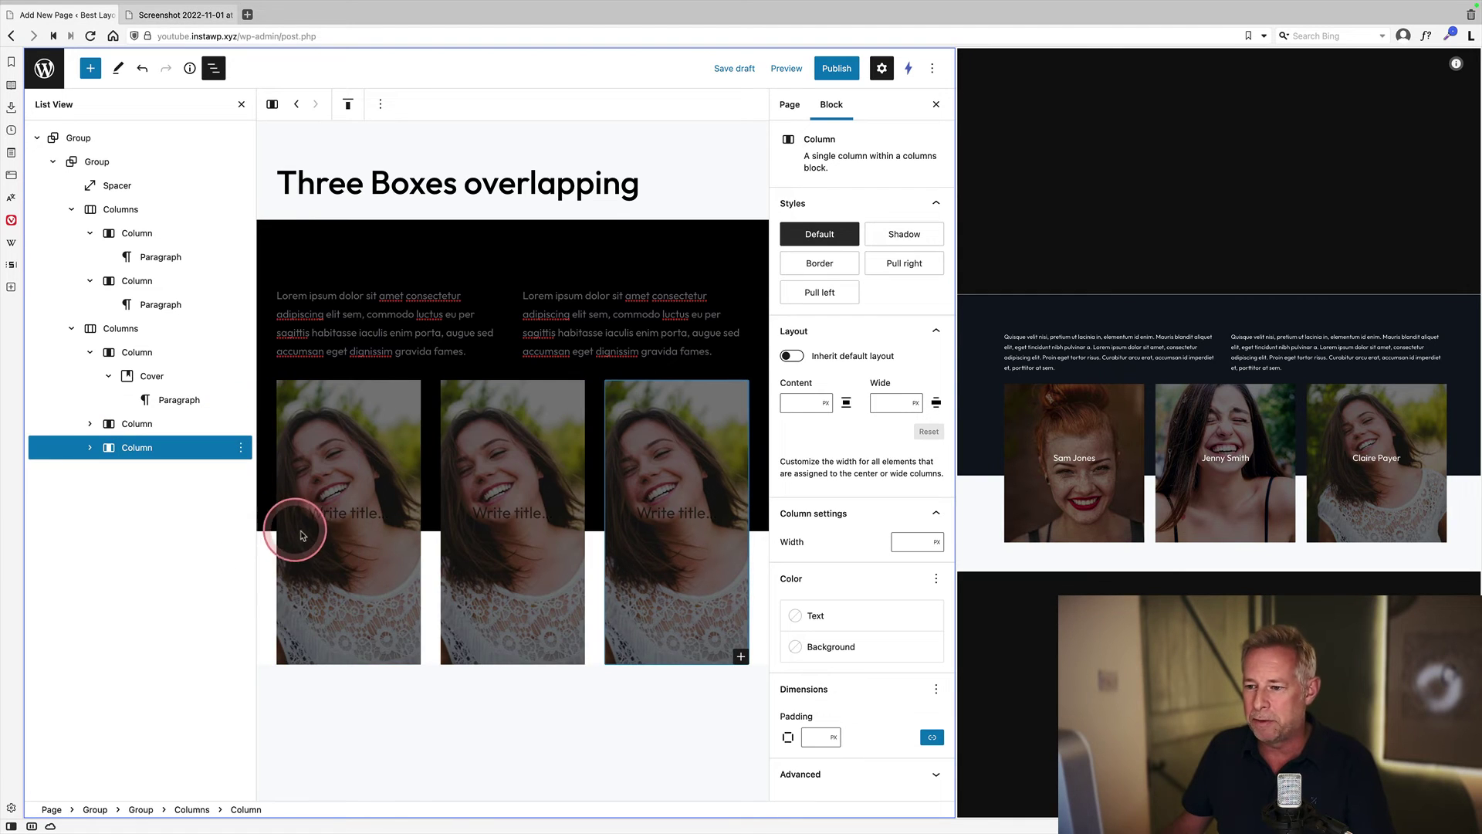
# Set the text color of both placeholder paragraphs to White (FFFFFF)
pyautogui.click(425, 353)
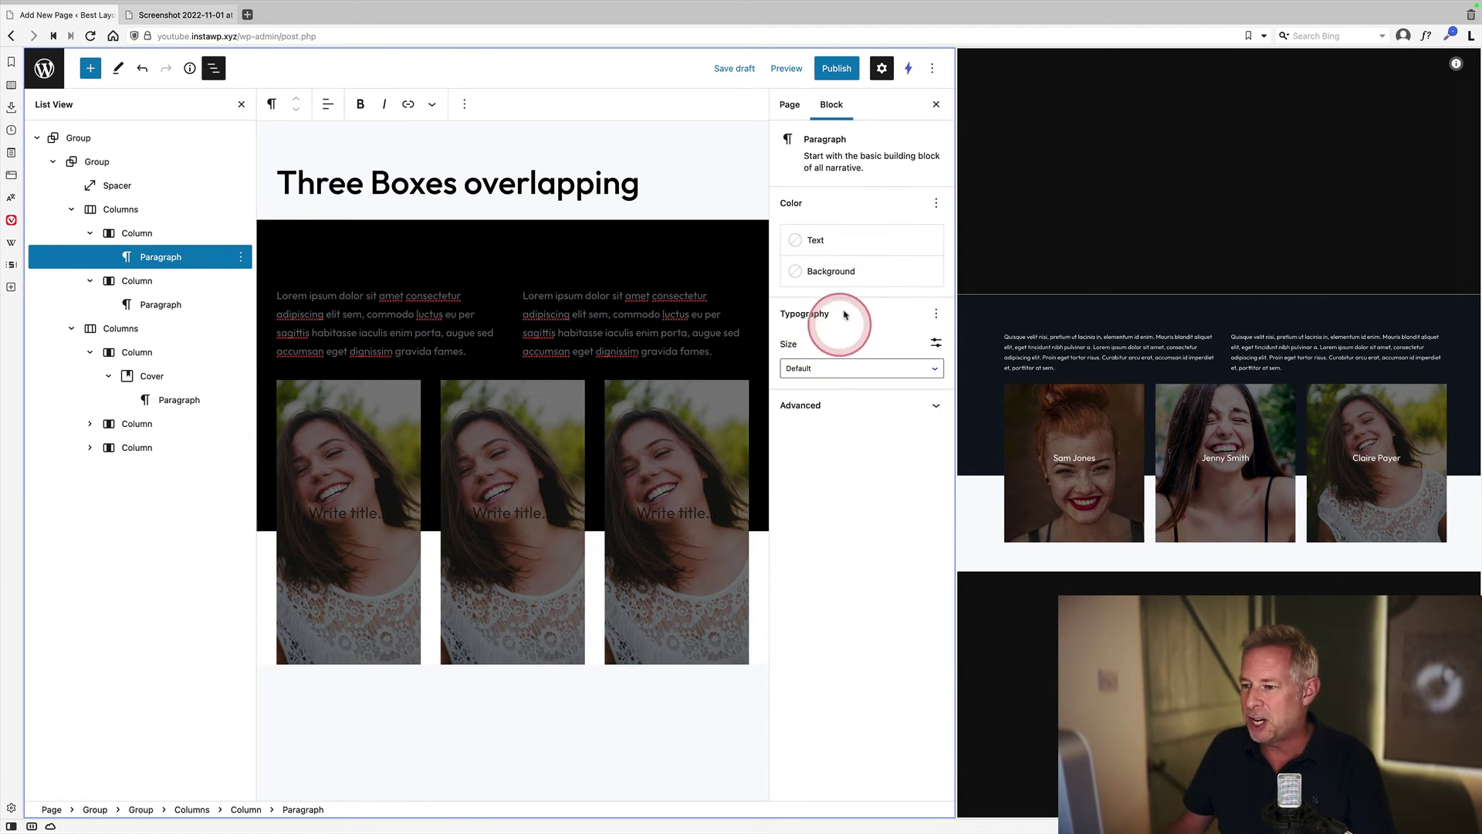
pyautogui.click(848, 248)
pyautogui.click(640, 336)
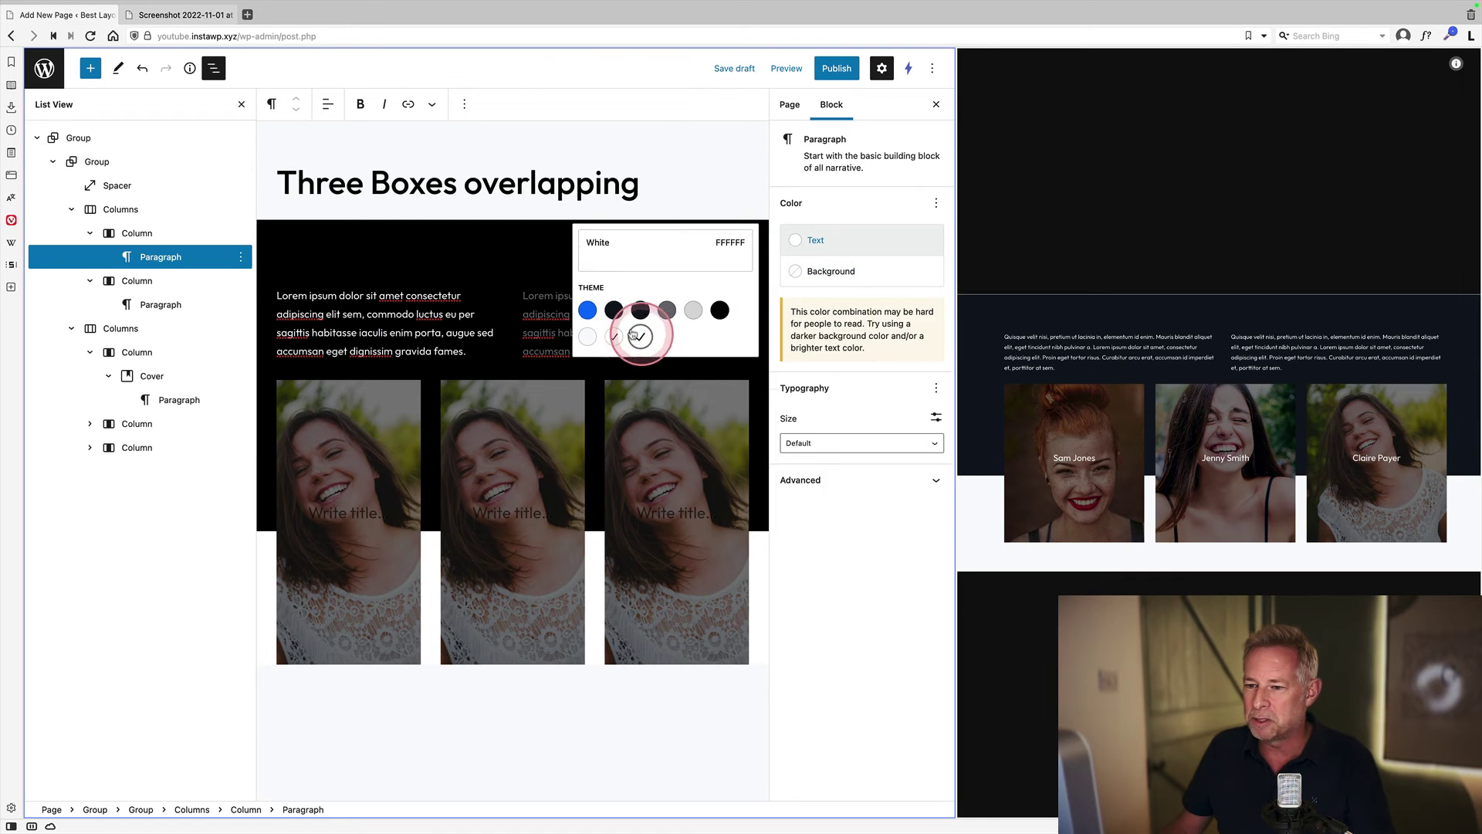
pyautogui.click(555, 314)
pyautogui.click(827, 245)
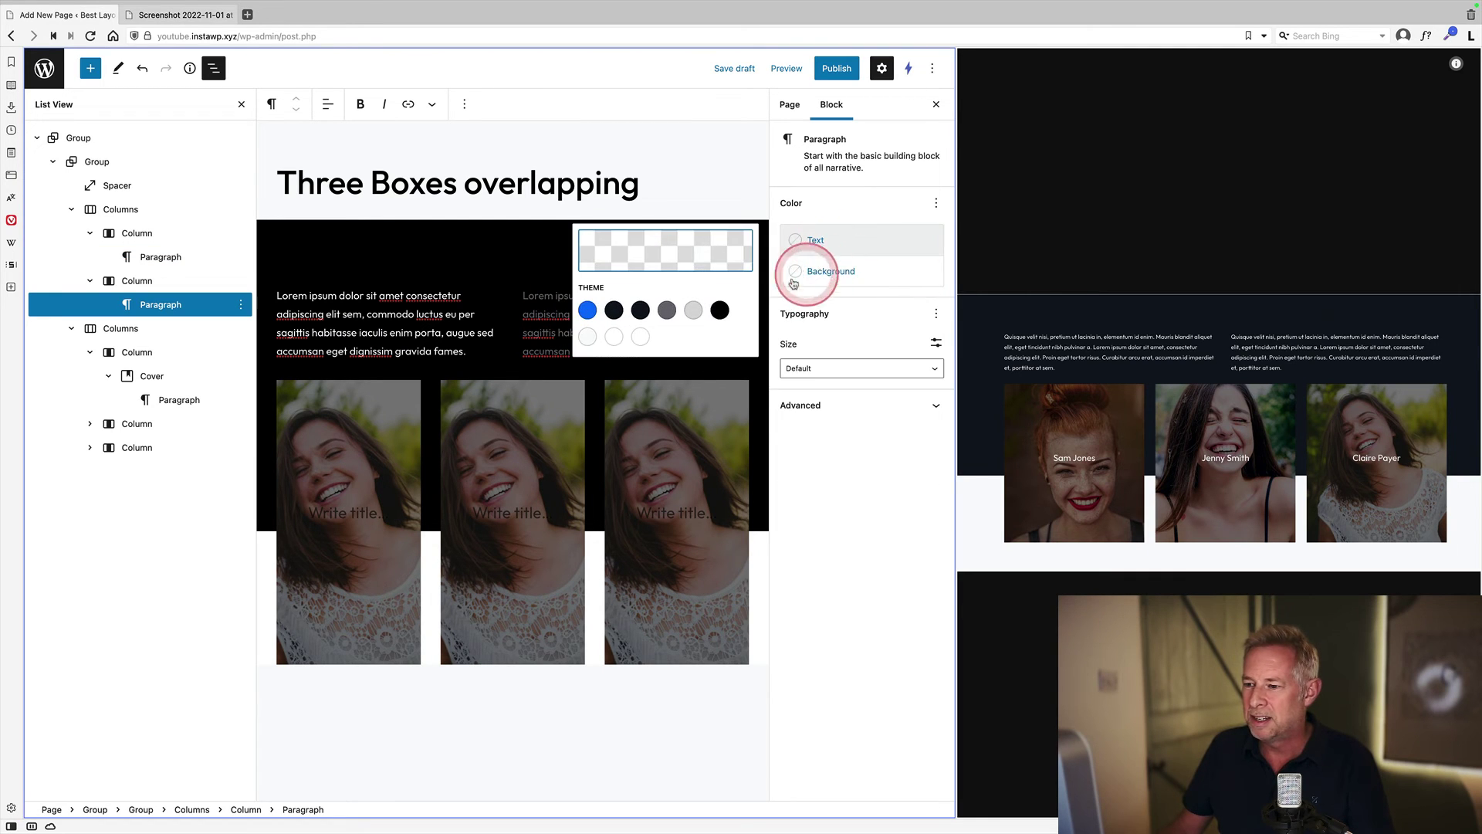
pyautogui.click(640, 337)
# Set the outermost Group block's alignment to Full width
pyautogui.click(133, 138)
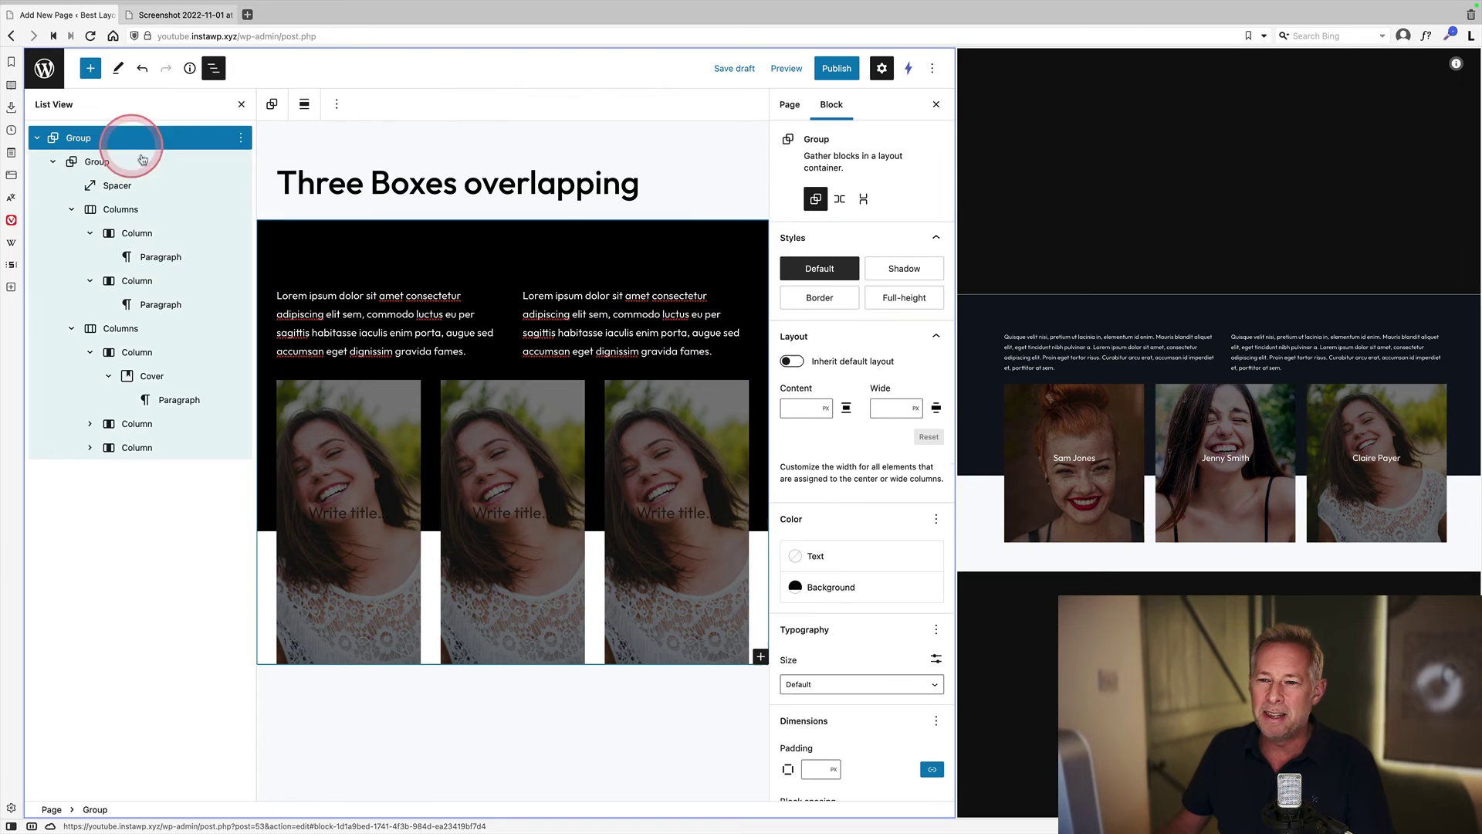
pyautogui.click(304, 103)
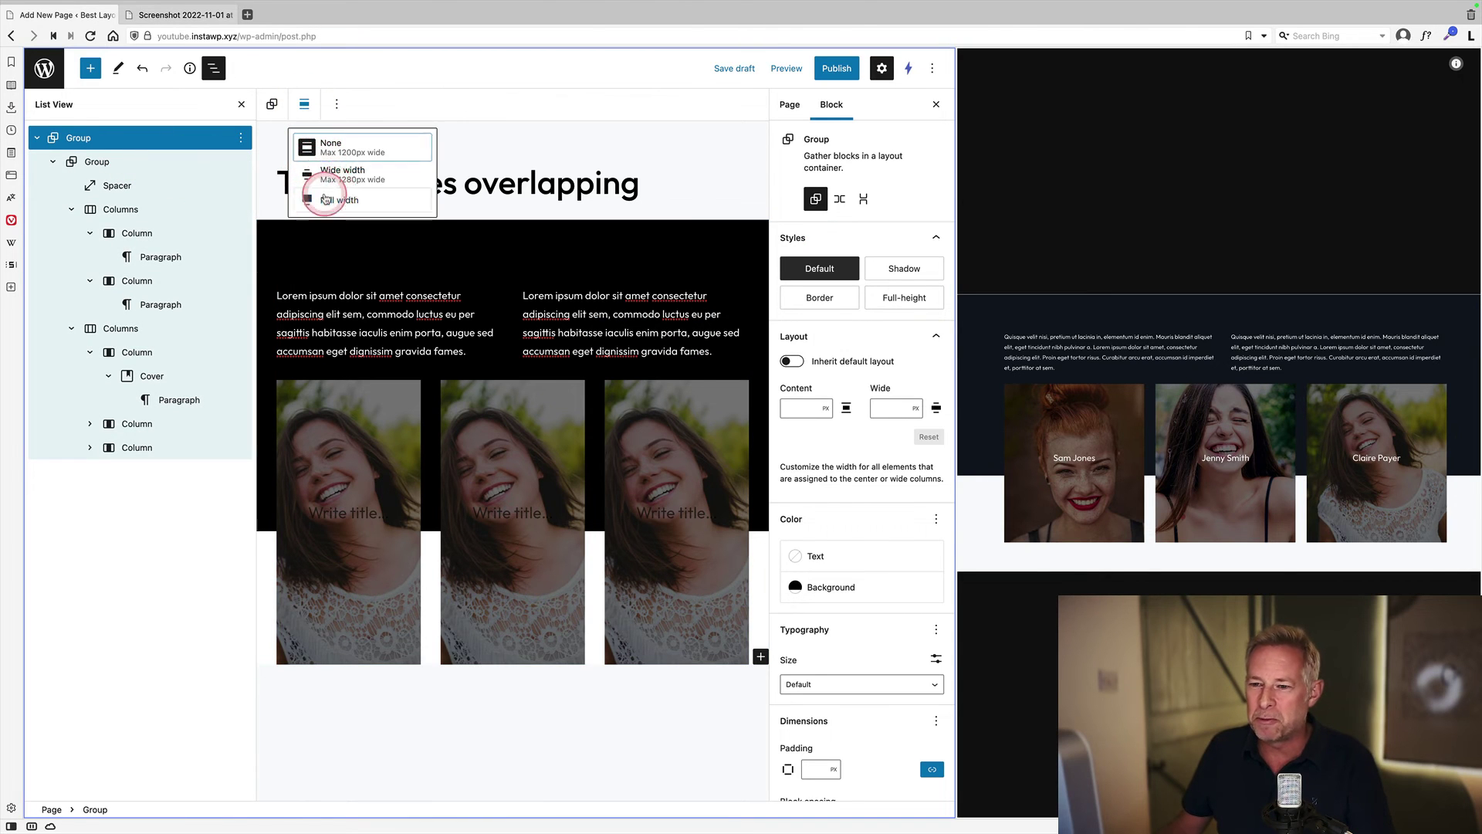
pyautogui.click(334, 201)
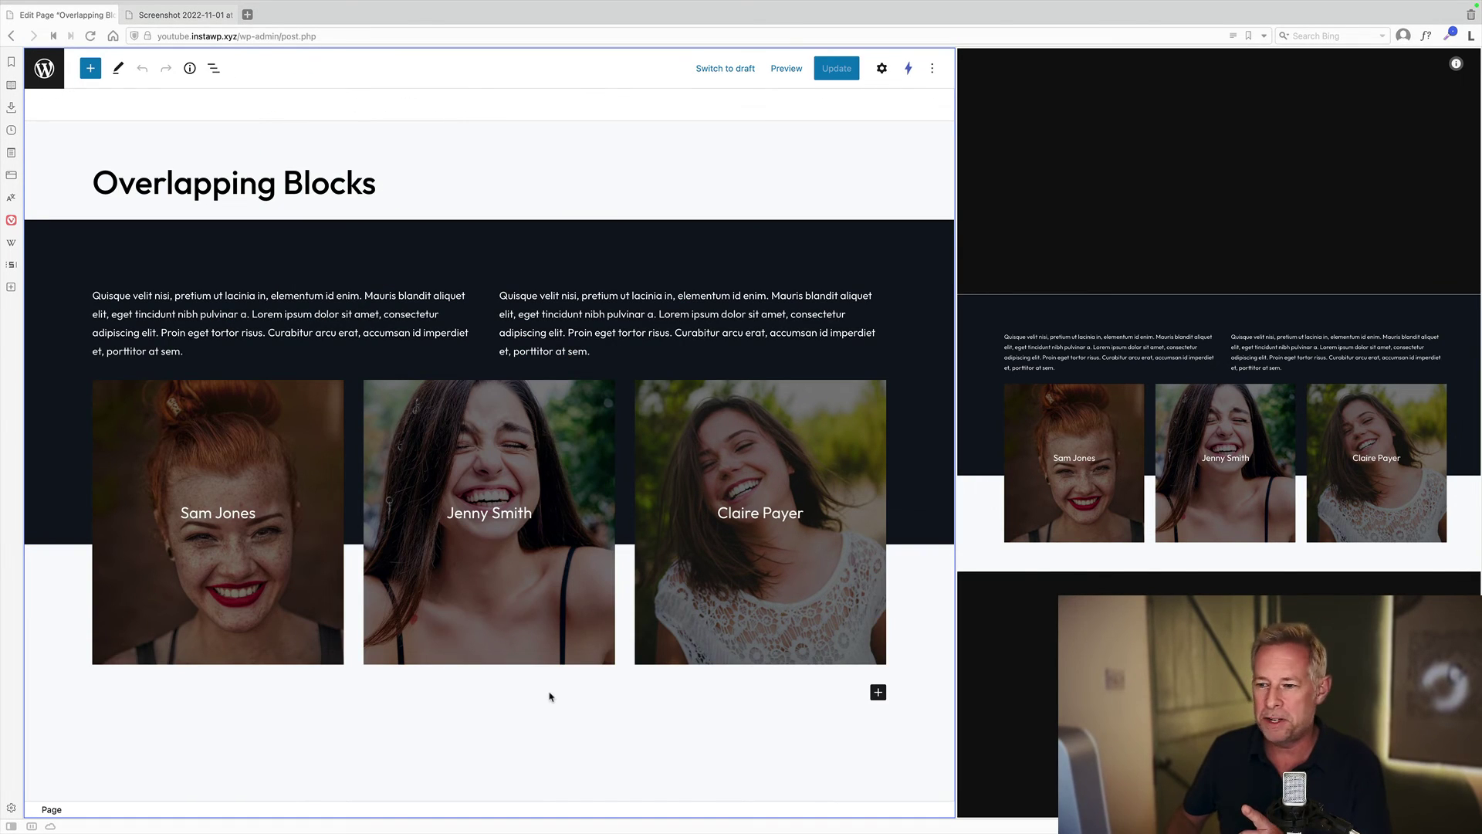
# Examine the block nesting of the finished Overlapping Blocks page in the List View, from the outer Group down to the first Cover's Paragraph
pyautogui.click(297, 262)
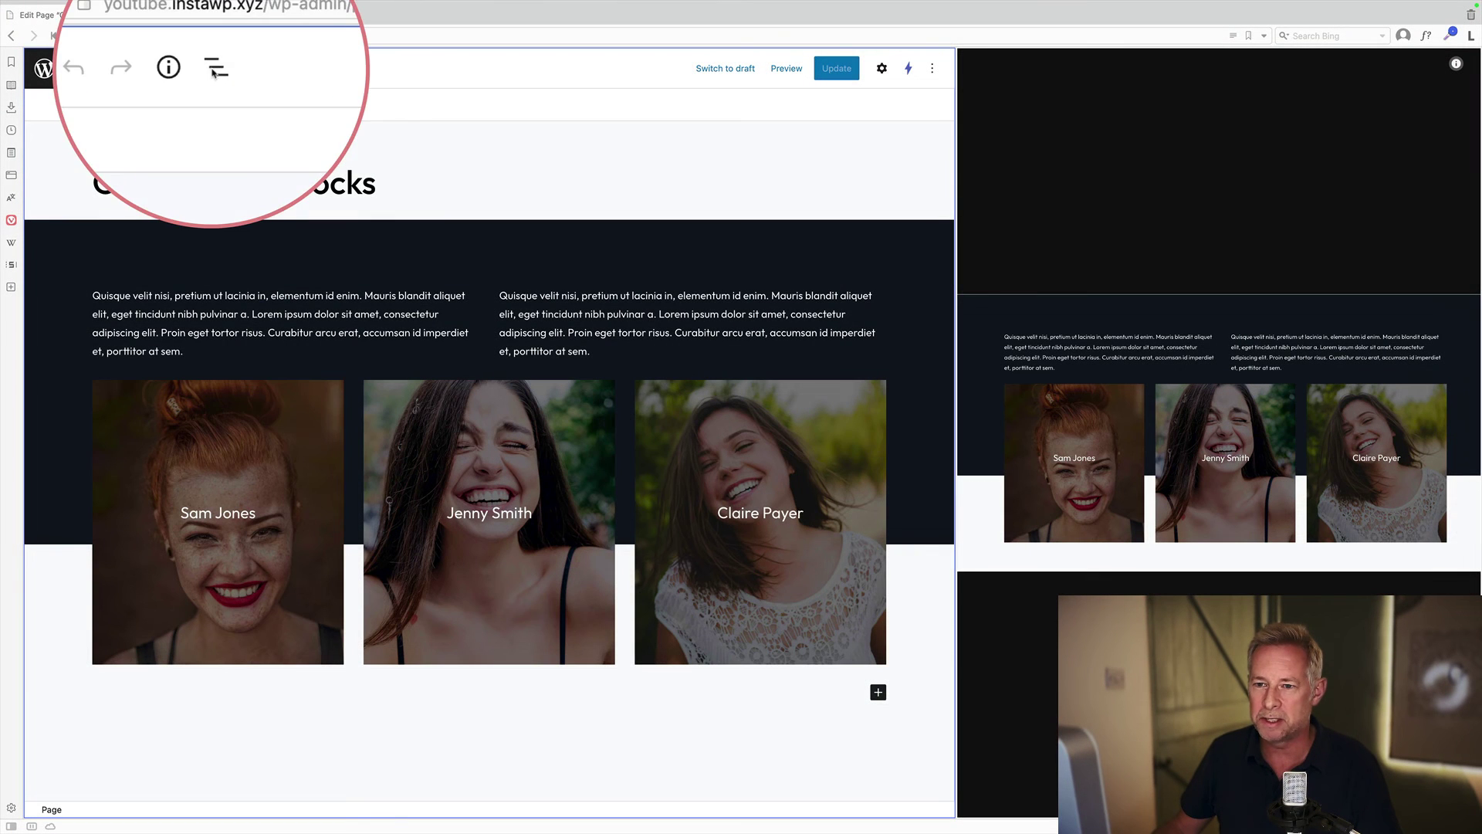
pyautogui.click(213, 68)
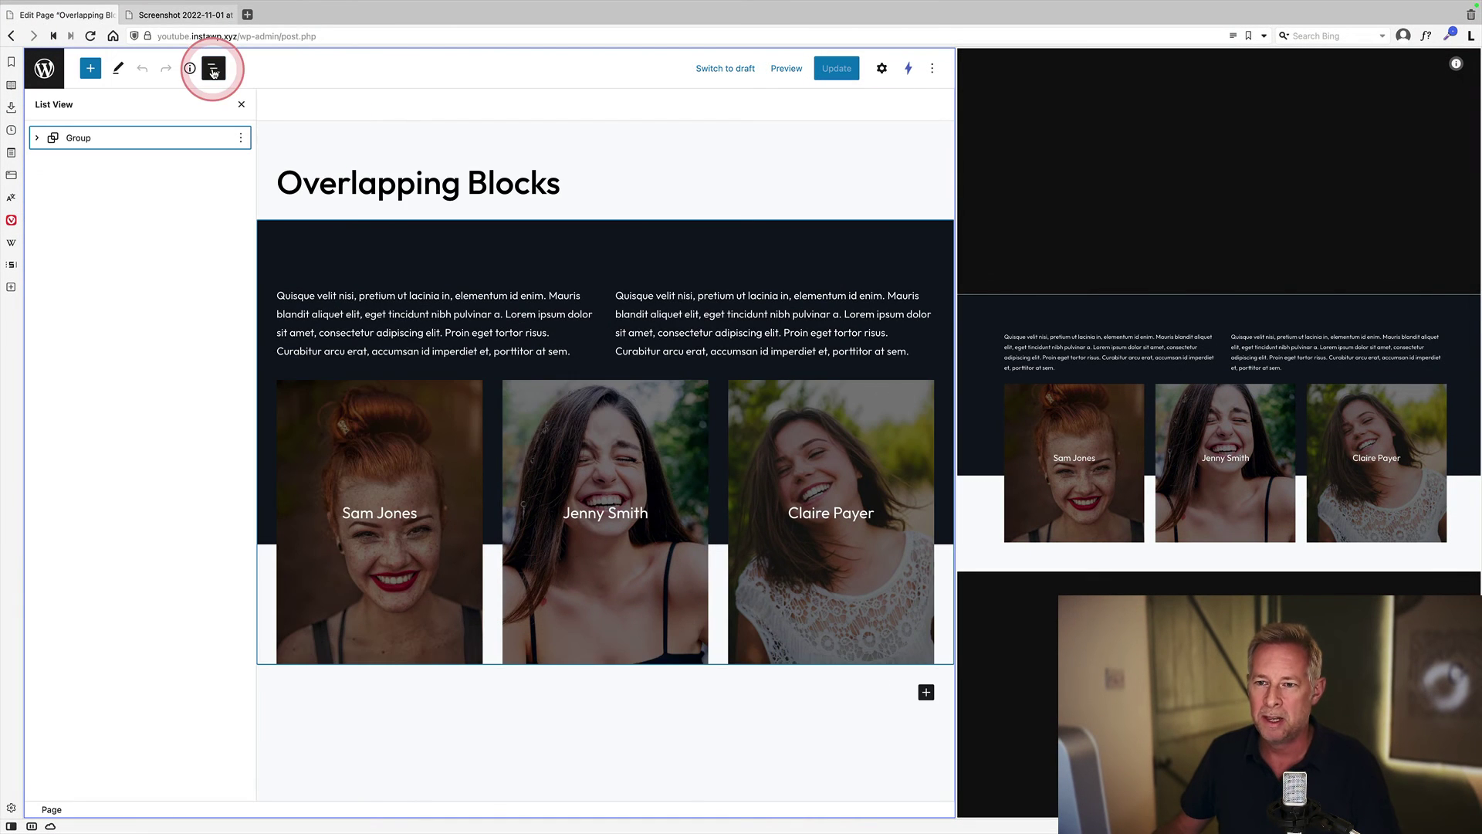
pyautogui.click(37, 139)
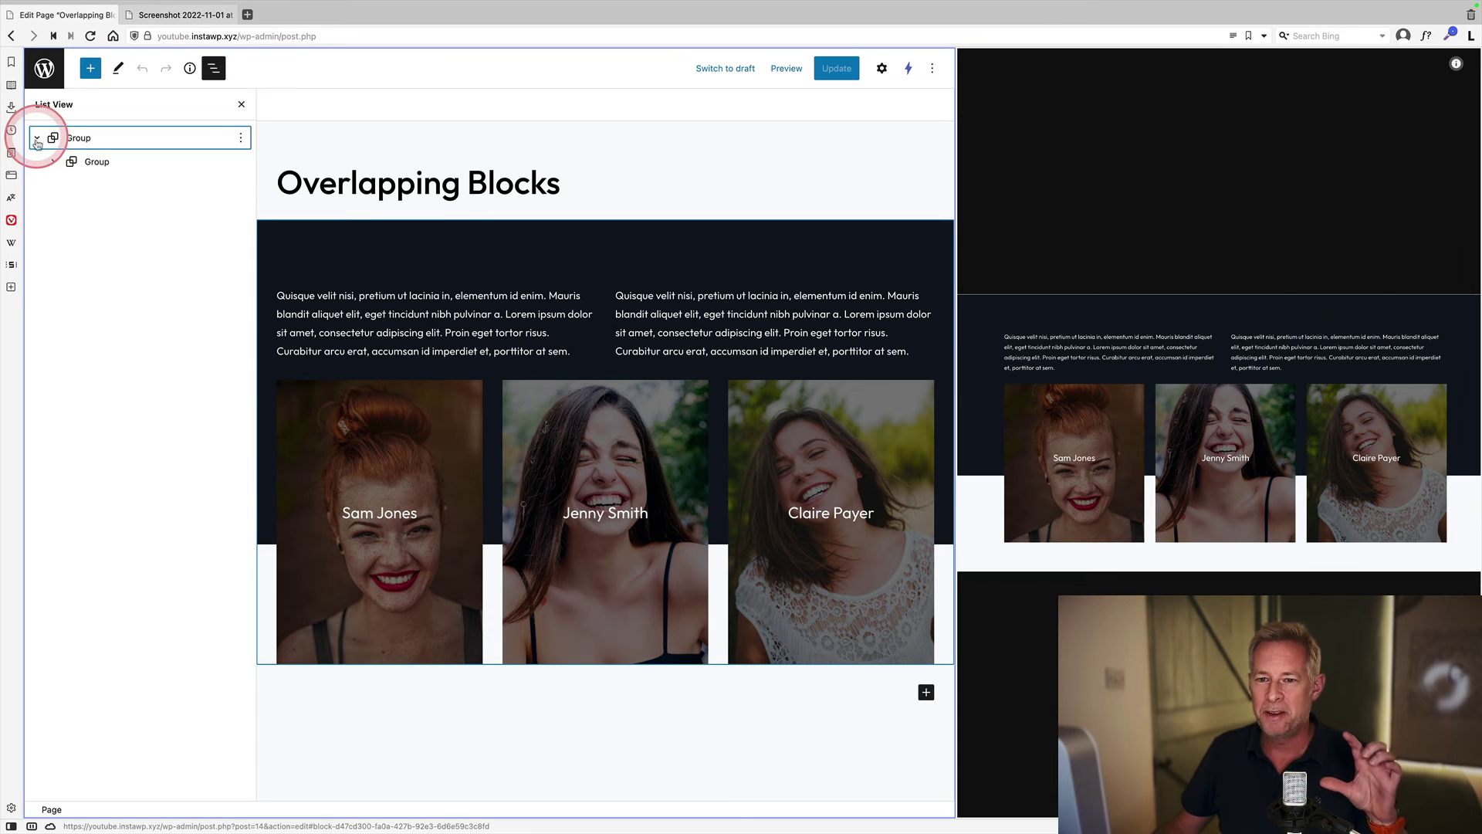
pyautogui.click(91, 164)
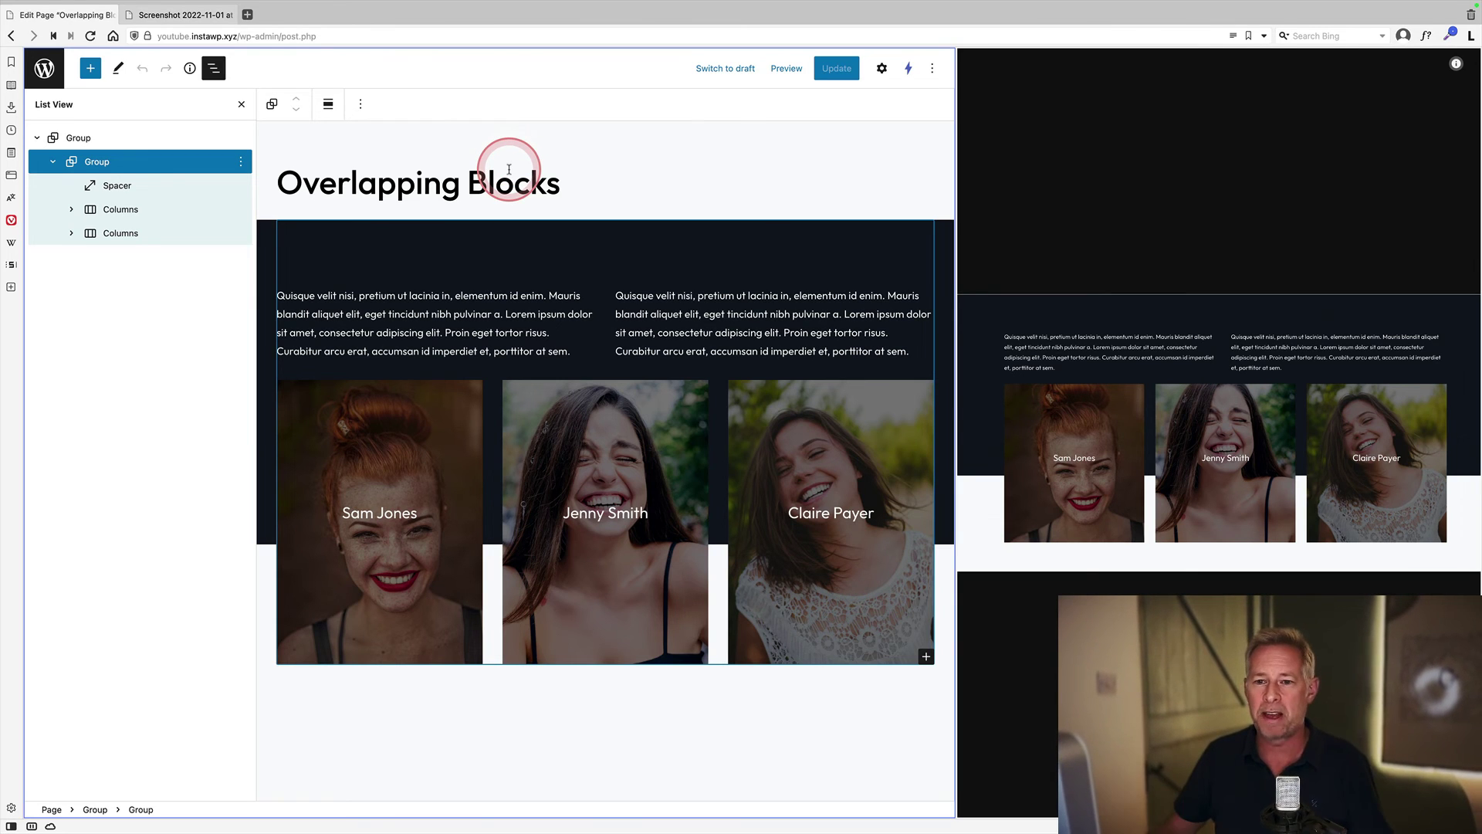
pyautogui.click(144, 185)
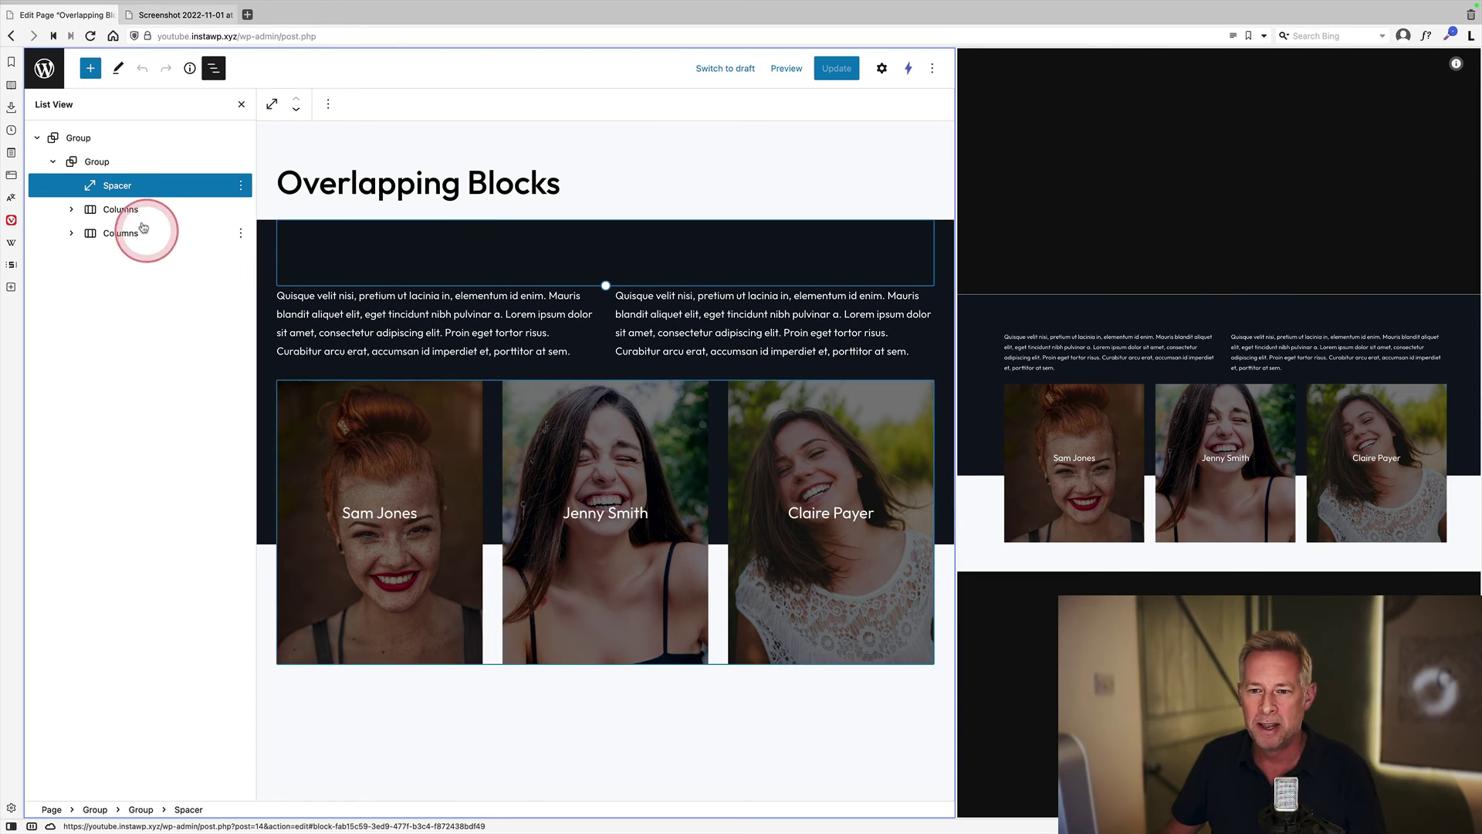
pyautogui.click(106, 211)
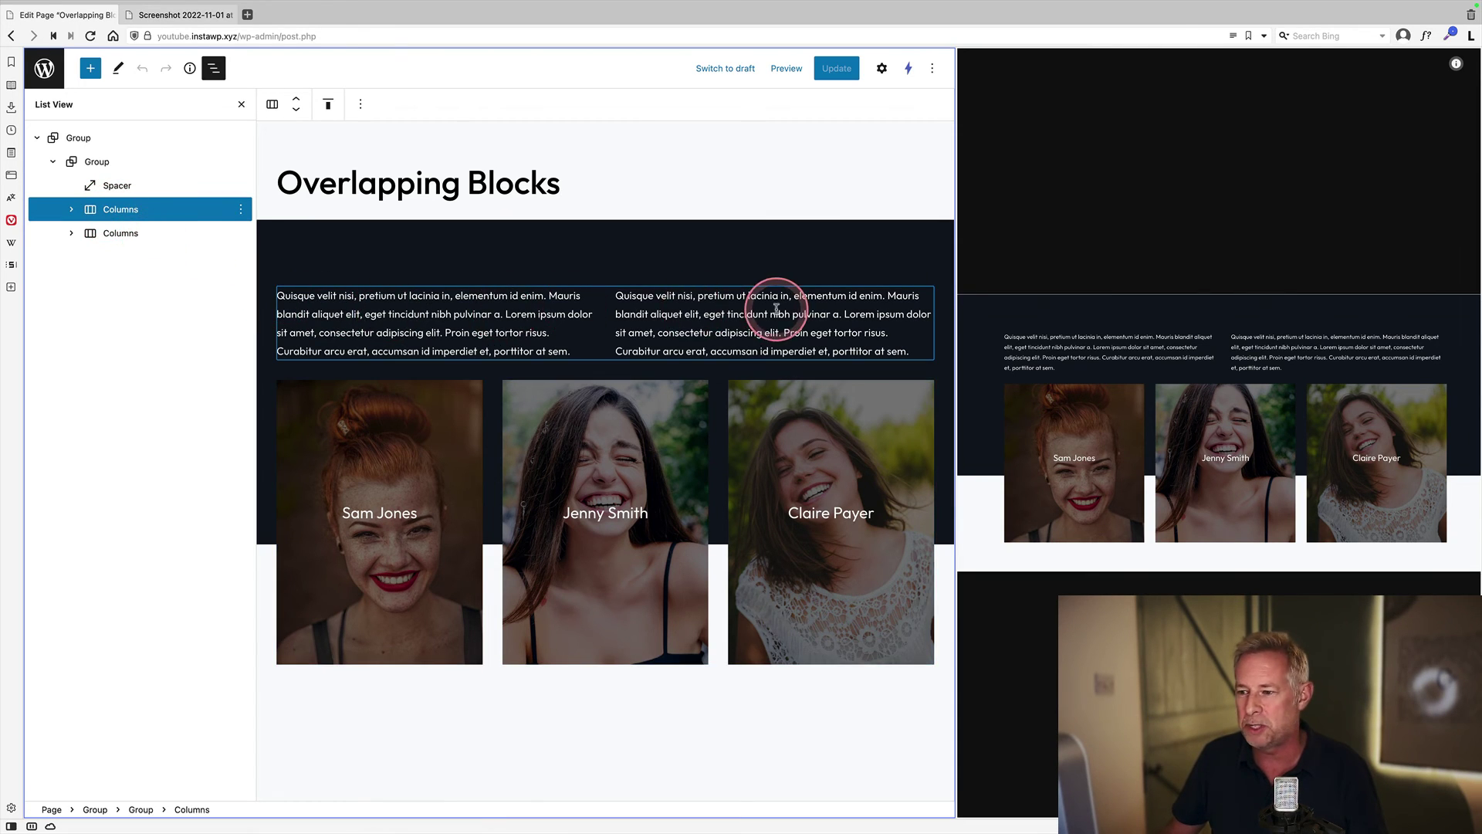
pyautogui.click(72, 234)
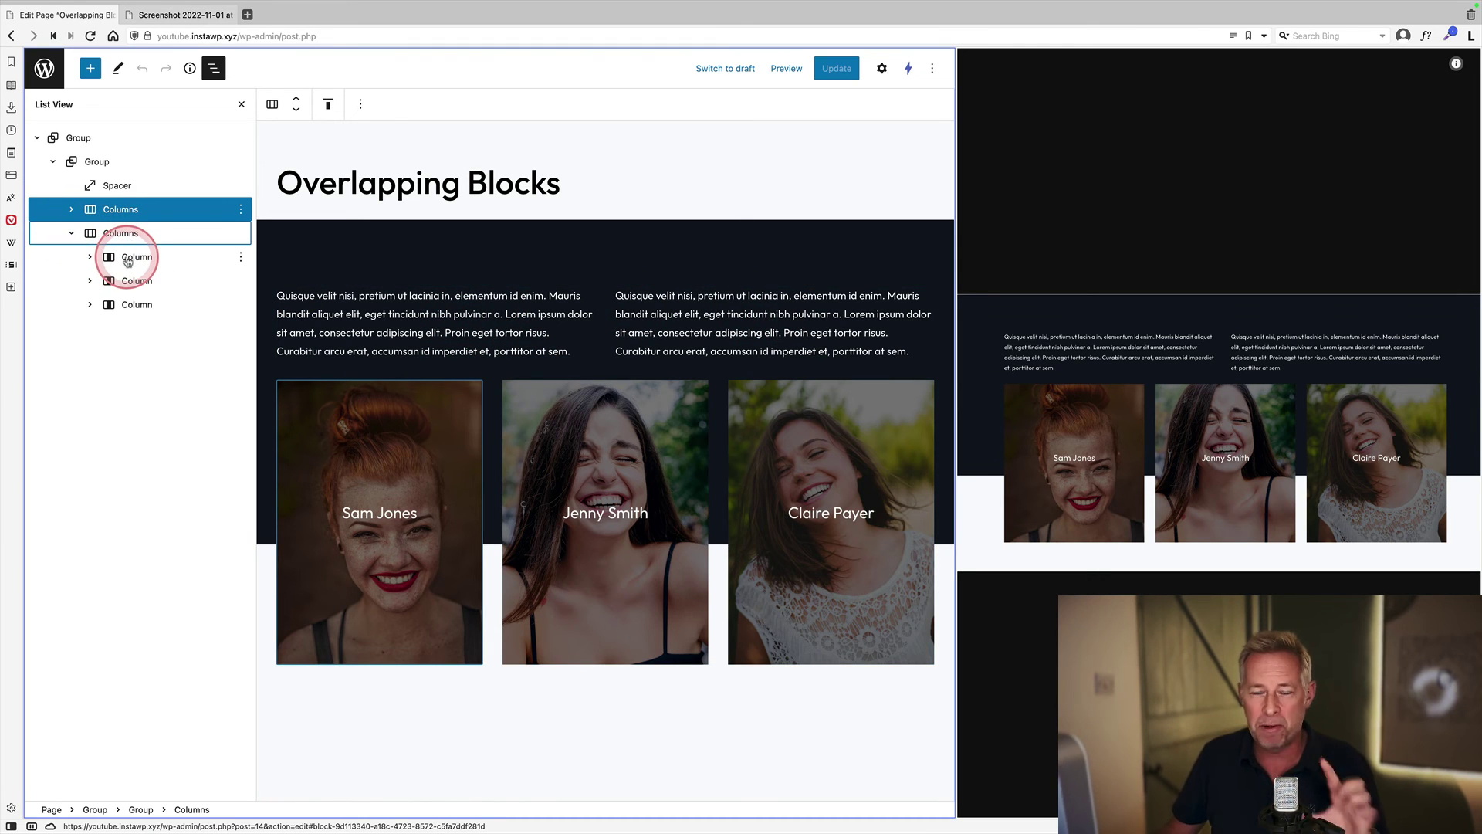
pyautogui.click(90, 257)
pyautogui.click(121, 282)
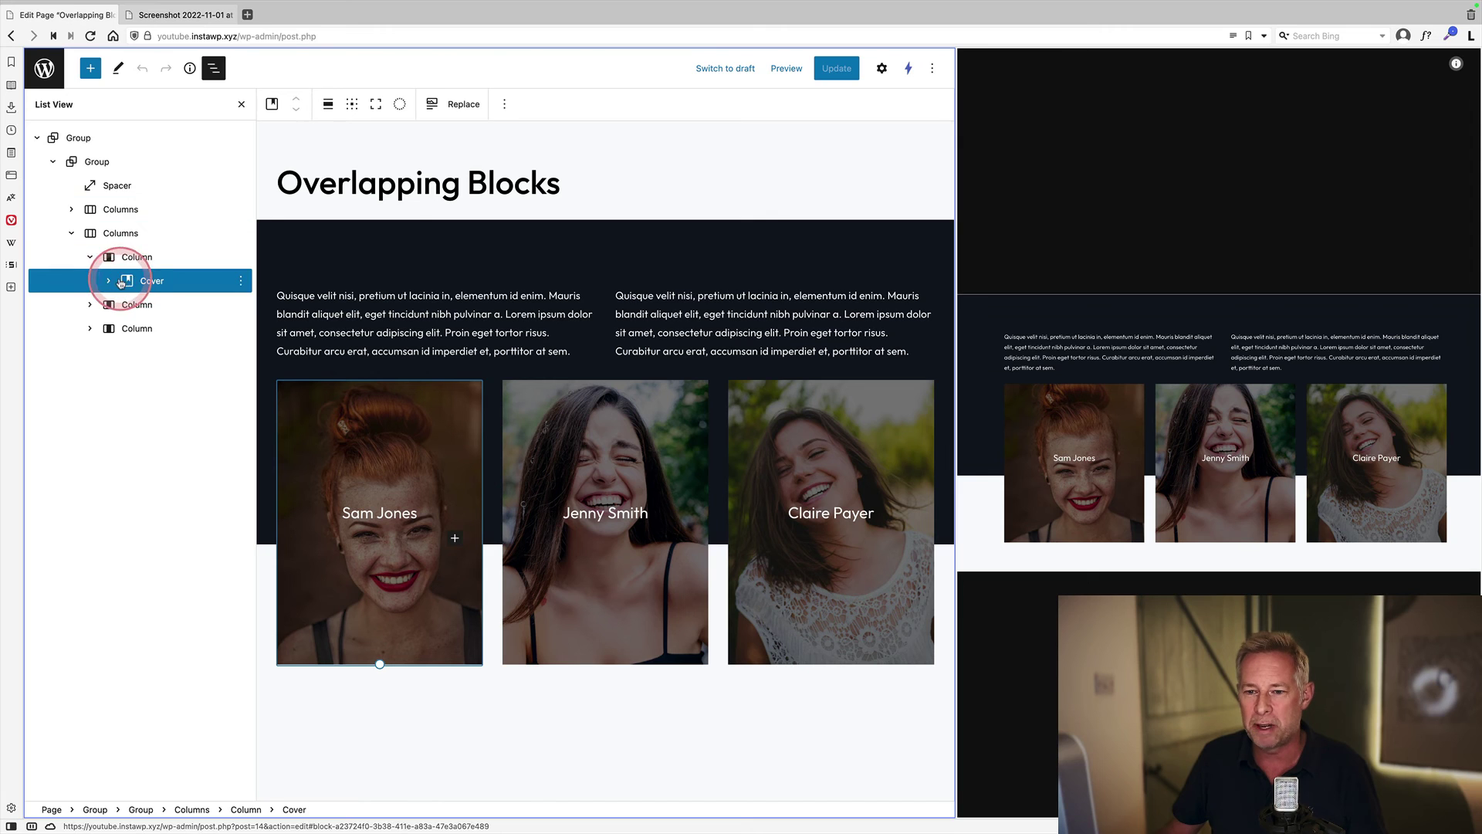
pyautogui.click(109, 281)
pyautogui.click(385, 516)
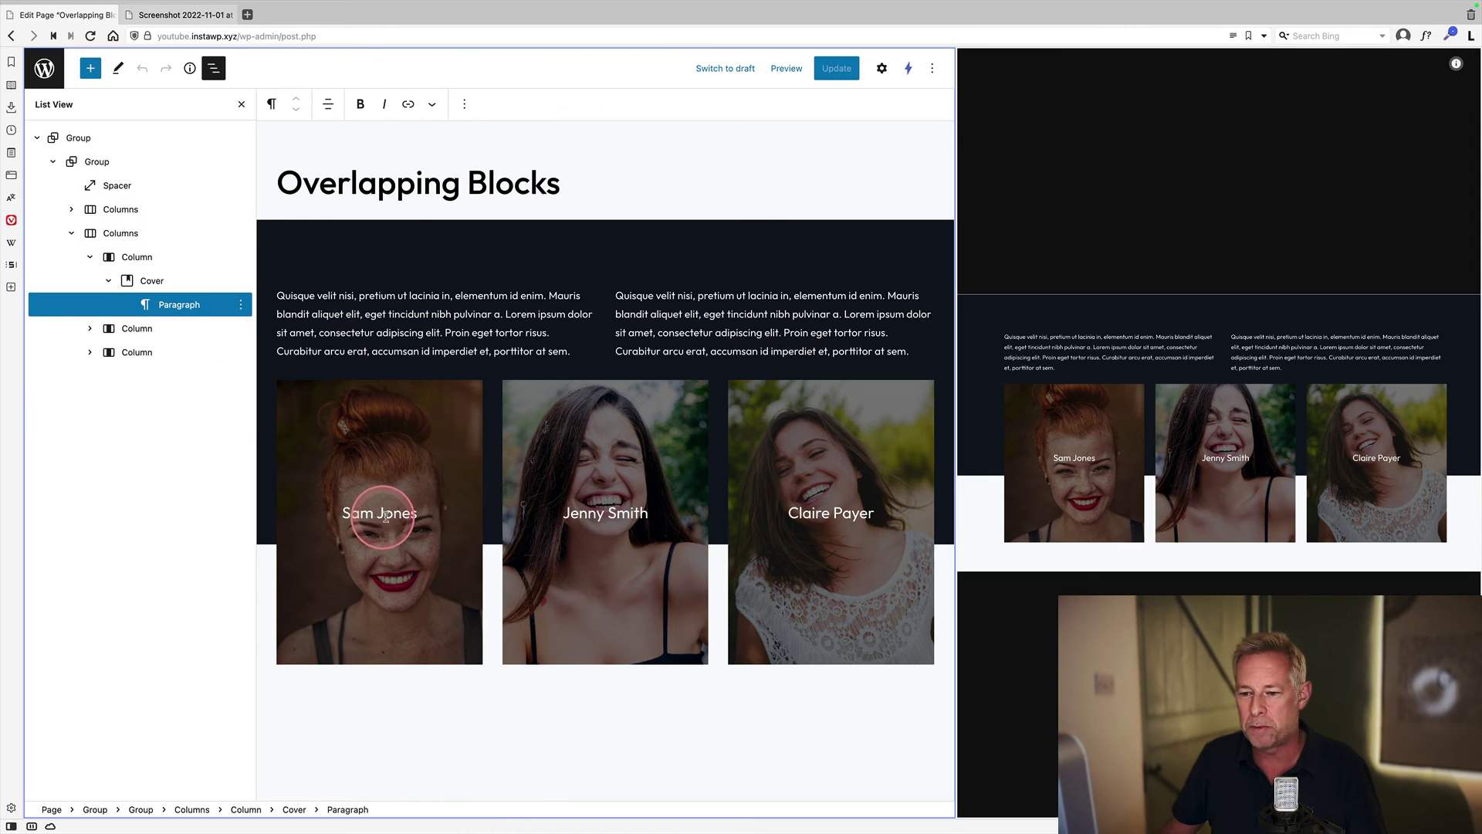